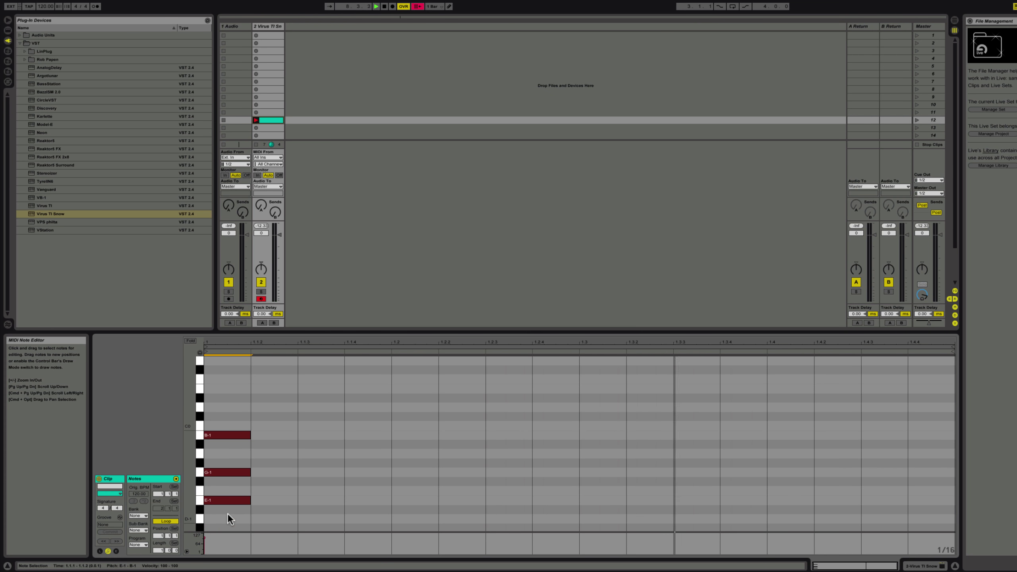
# Transpose the selected three-note chord up two octaves to E1, G1 and B1.
pyautogui.hotkey('shift', 'Up')
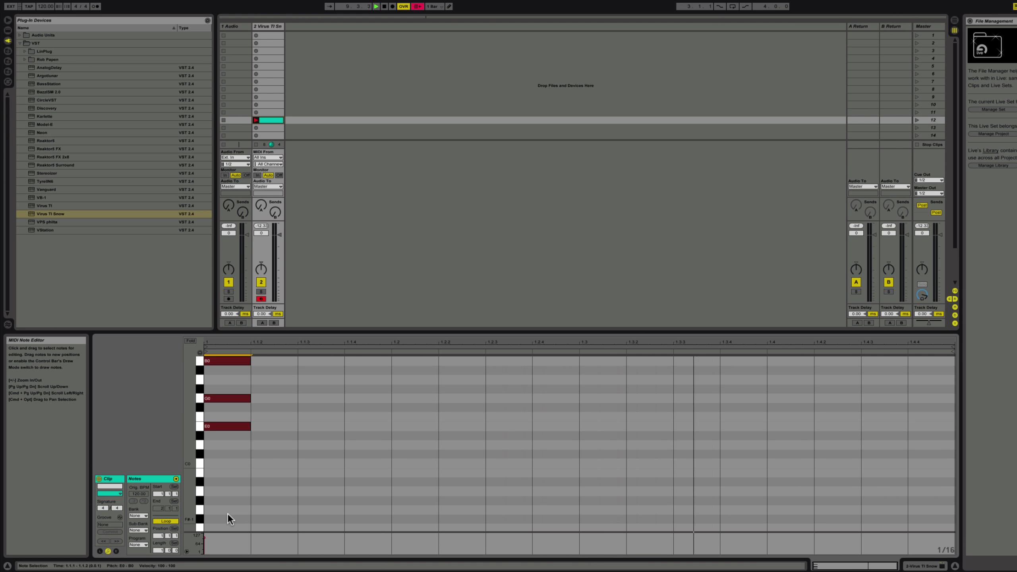
pyautogui.hotkey('shift', 'Up')
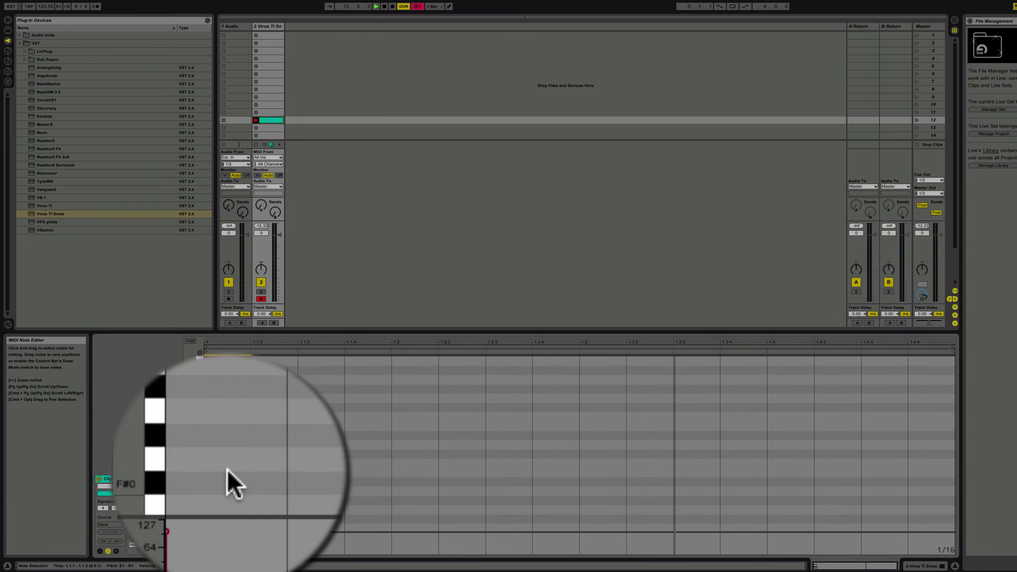
# Add the Spectrum audio effect to the Virus TI Snow track.
pyautogui.click(8, 31)
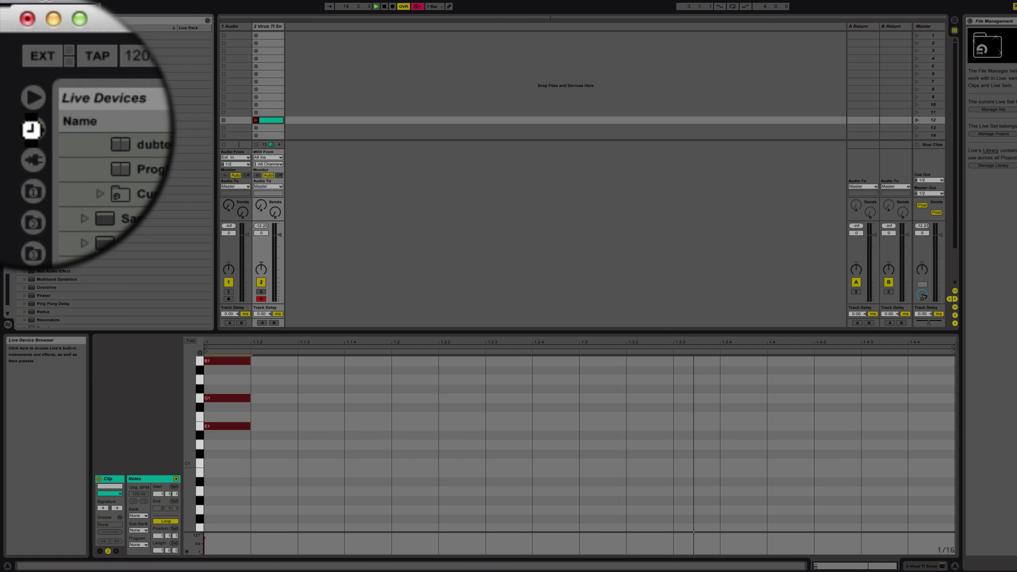
pyautogui.scroll(-5, 148, 226)
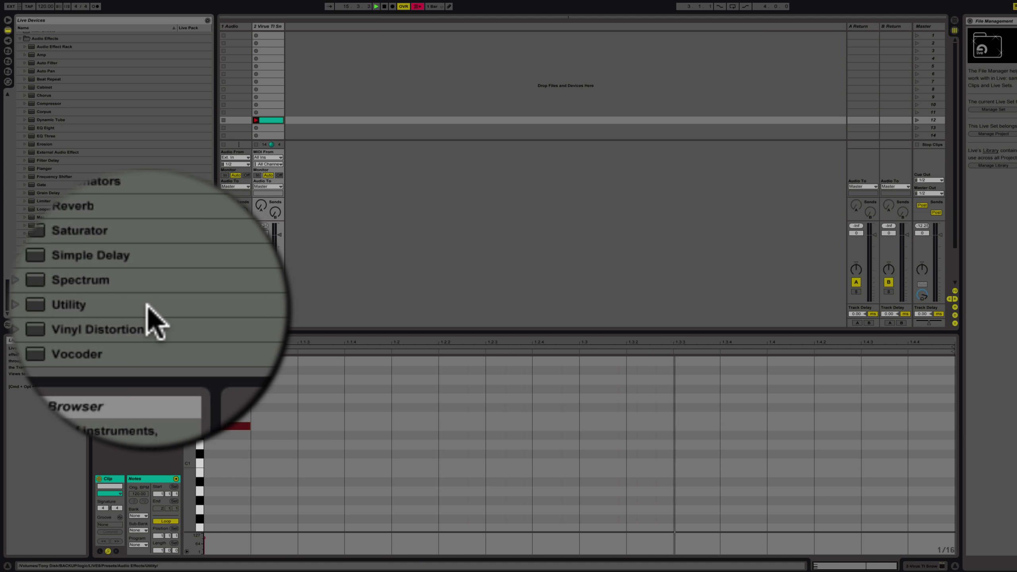
pyautogui.moveTo(109, 298); pyautogui.dragTo(268, 131)
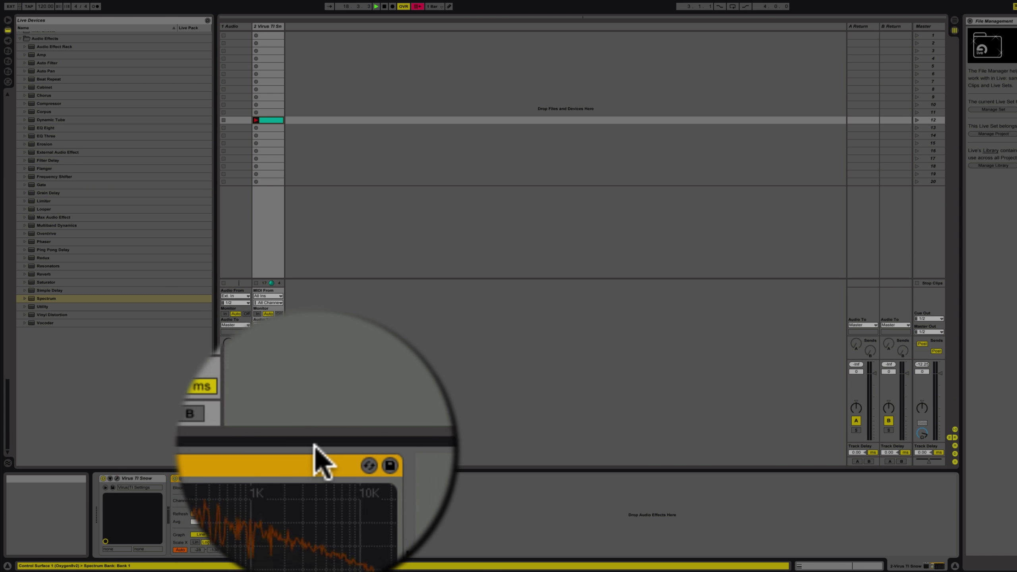
# Swap the Spectrum device to the Accurate Fast preset and set its graph to Line.
pyautogui.click(333, 478)
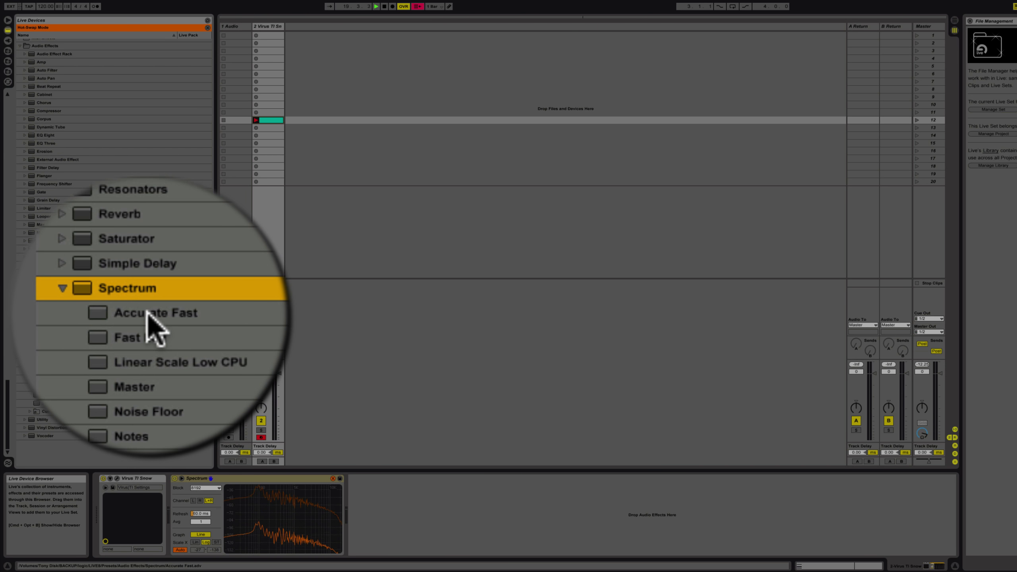
pyautogui.doubleClick(150, 314)
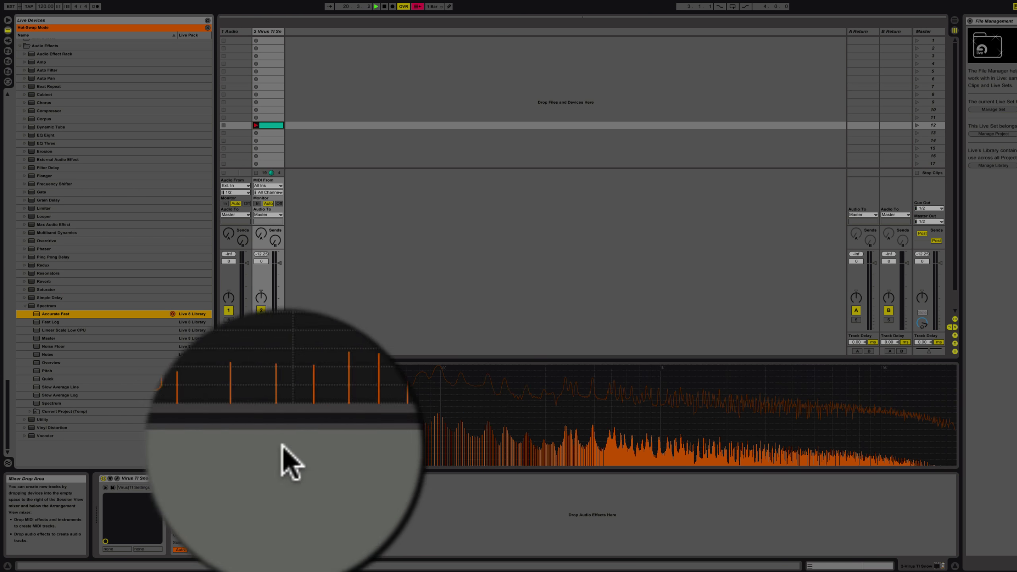
pyautogui.click(201, 535)
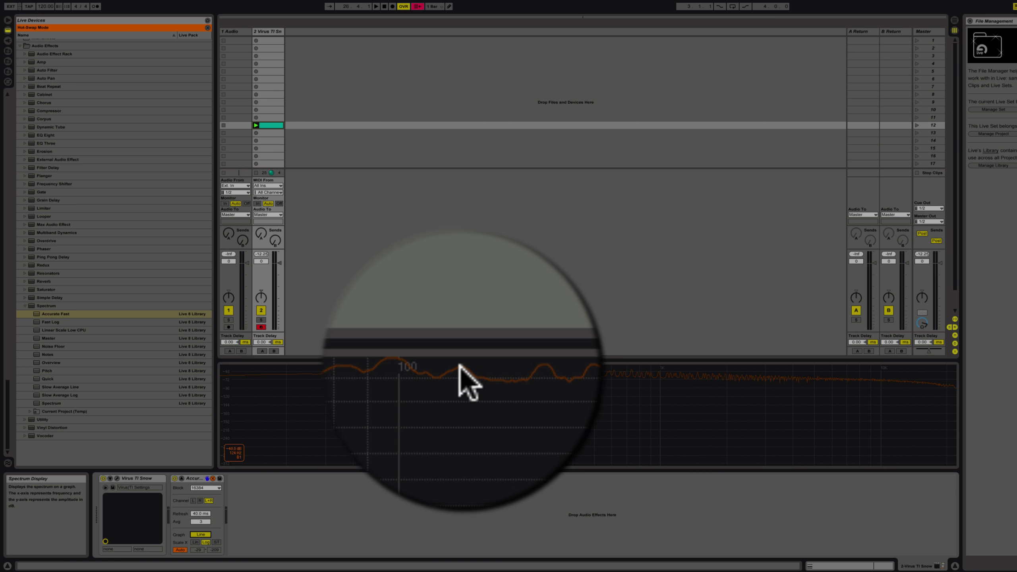
# Review the chord notes in the clip on the Virus TI Snow track and return to its device chain.
pyautogui.click(269, 125)
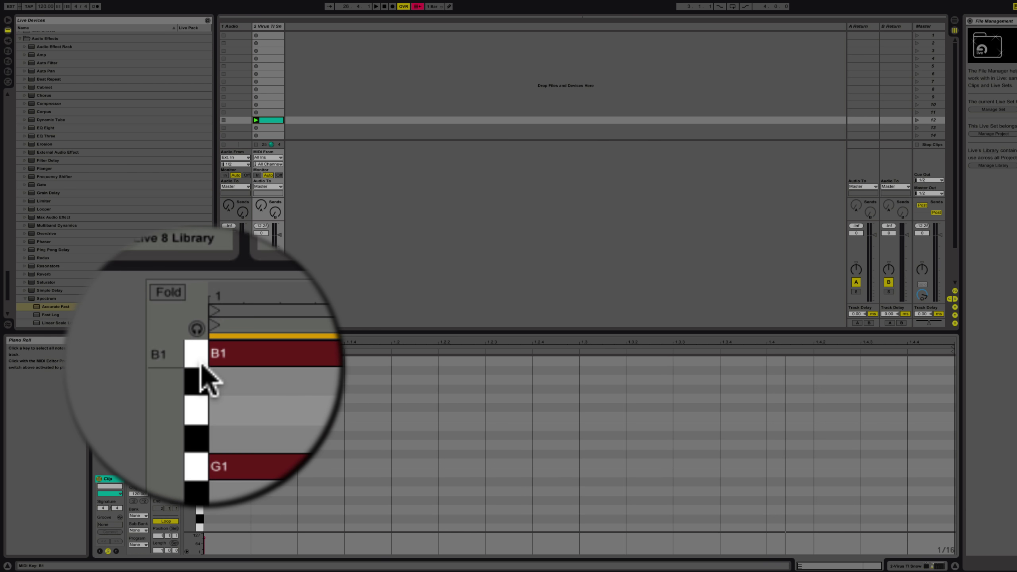
pyautogui.click(270, 120)
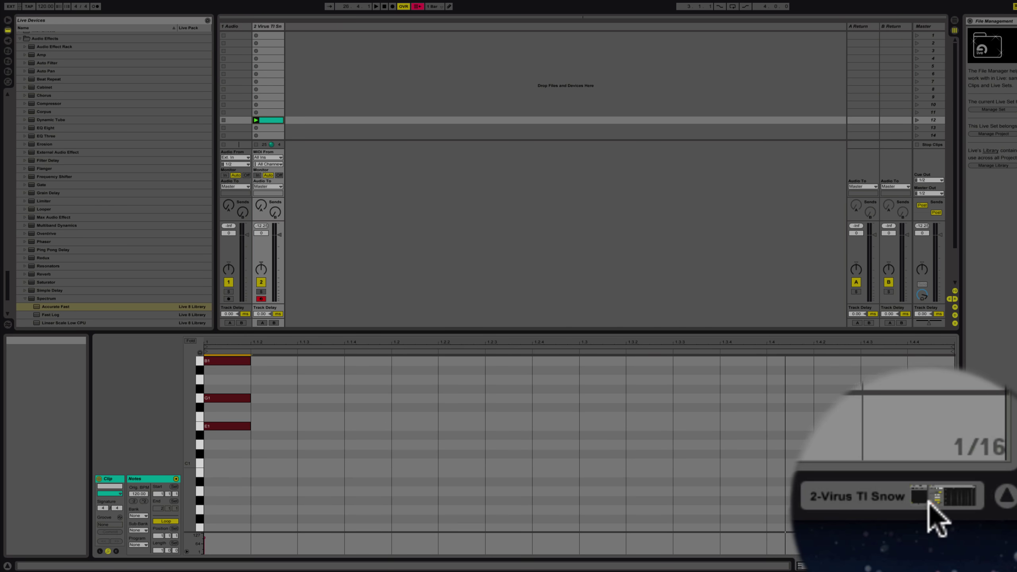
pyautogui.click(940, 566)
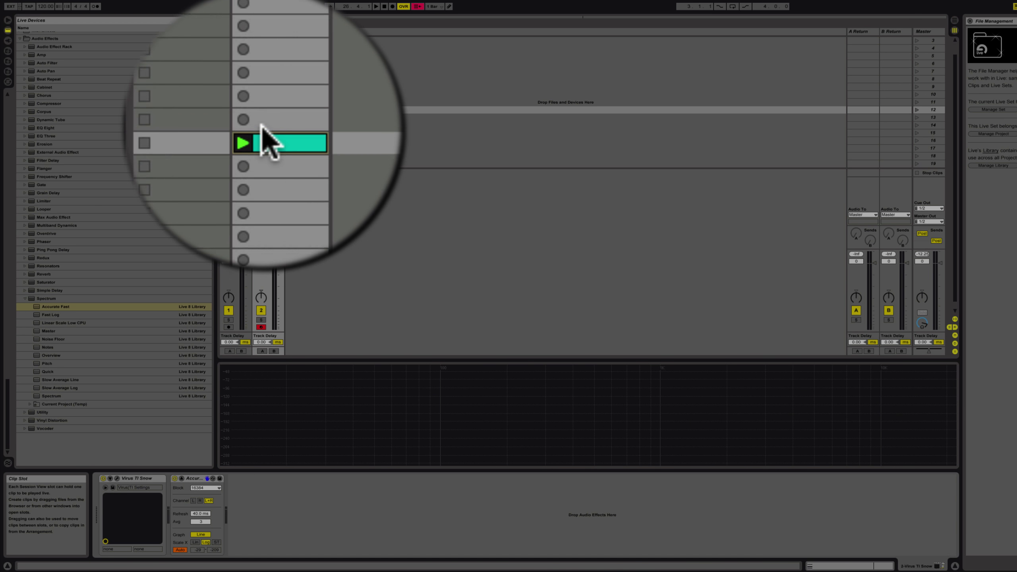
# Play the chord clip to examine its low frequencies in the spectrum display, and stop the clip.
pyautogui.click(256, 110)
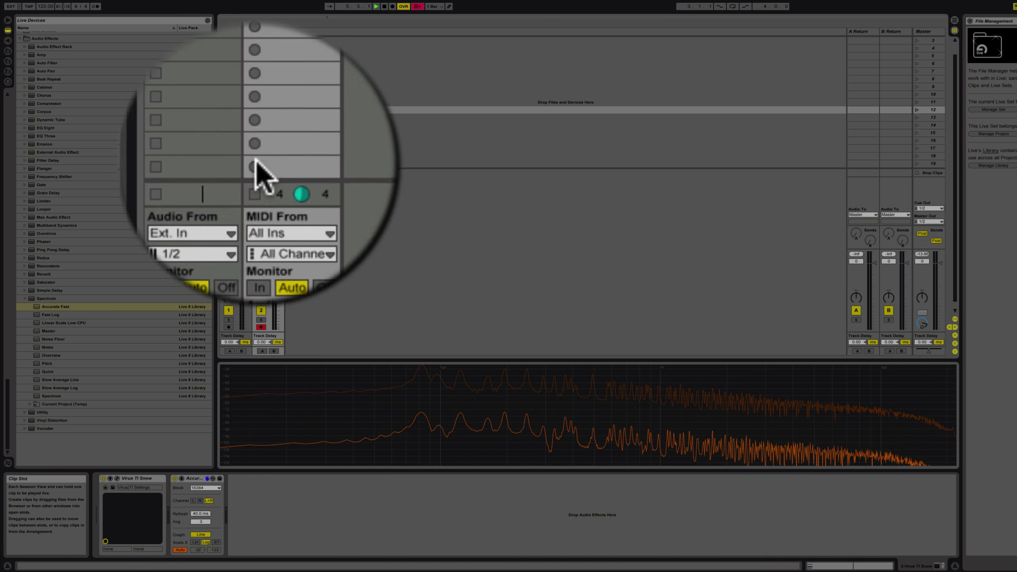
pyautogui.click(259, 173)
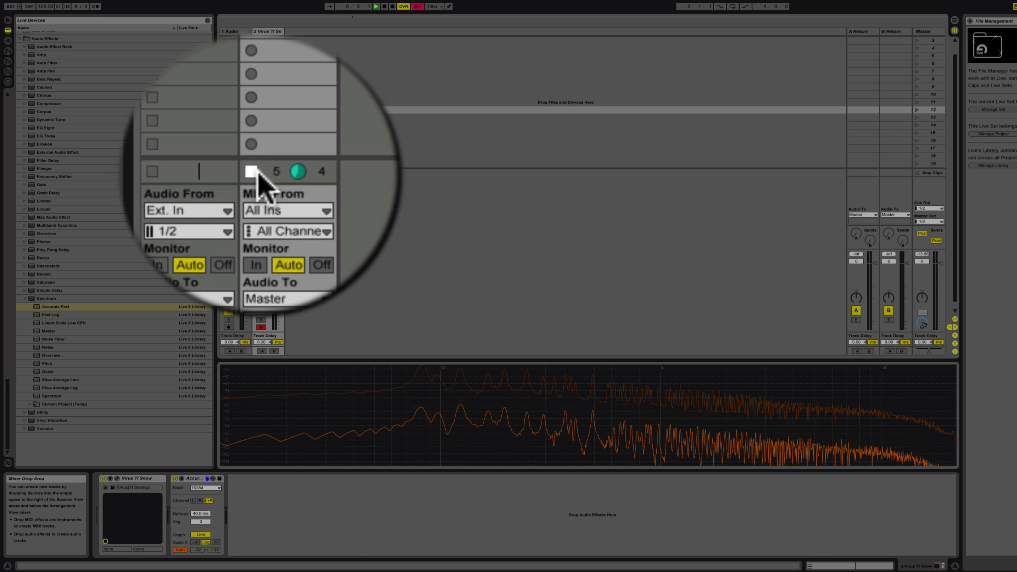
pyautogui.click(276, 110)
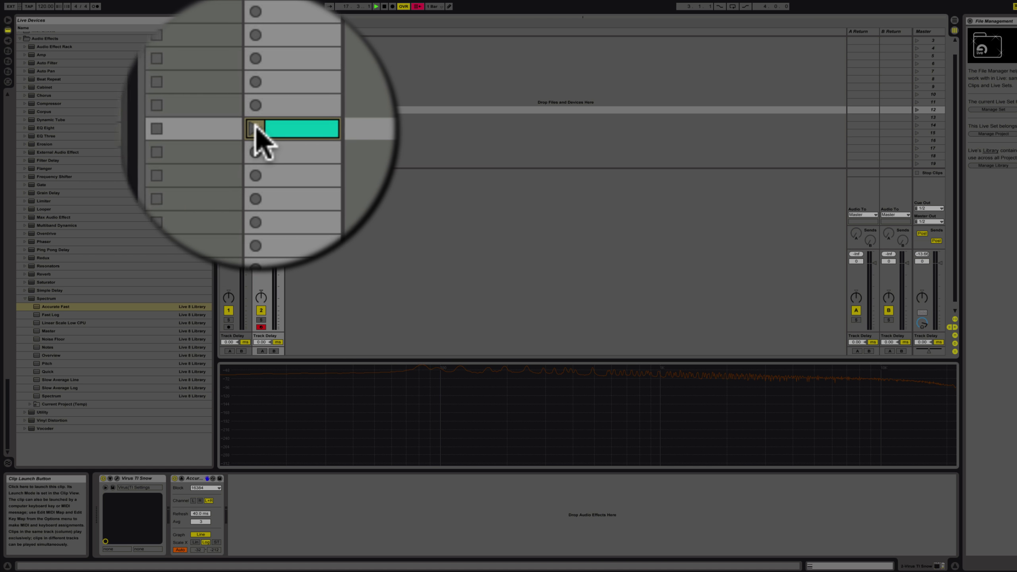
# Insert EQ Eight between Virus TI Snow and the spectrum analyser, and enable its bands 5 to 8.
pyautogui.click(86, 291)
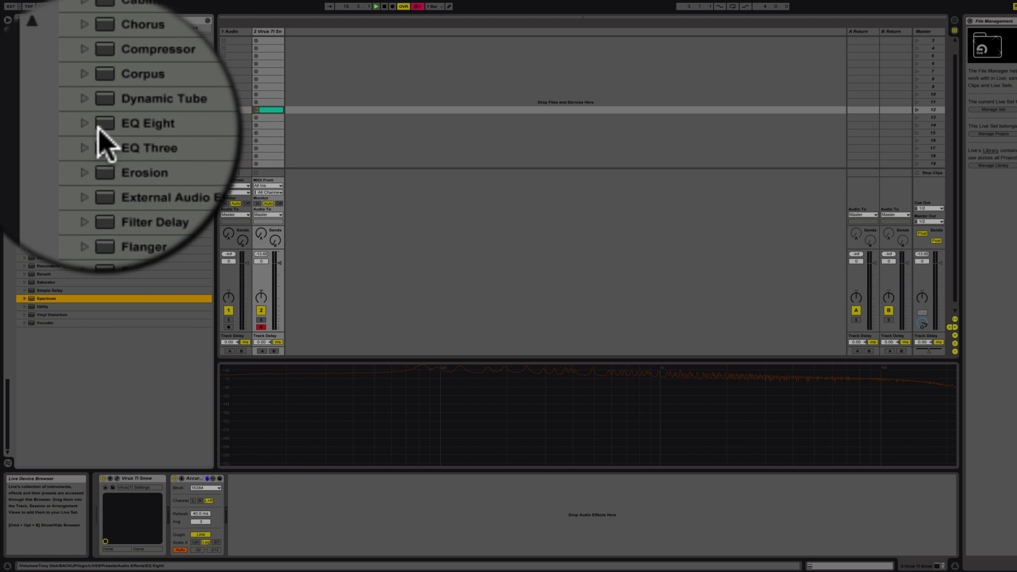
pyautogui.moveTo(107, 128); pyautogui.dragTo(170, 455)
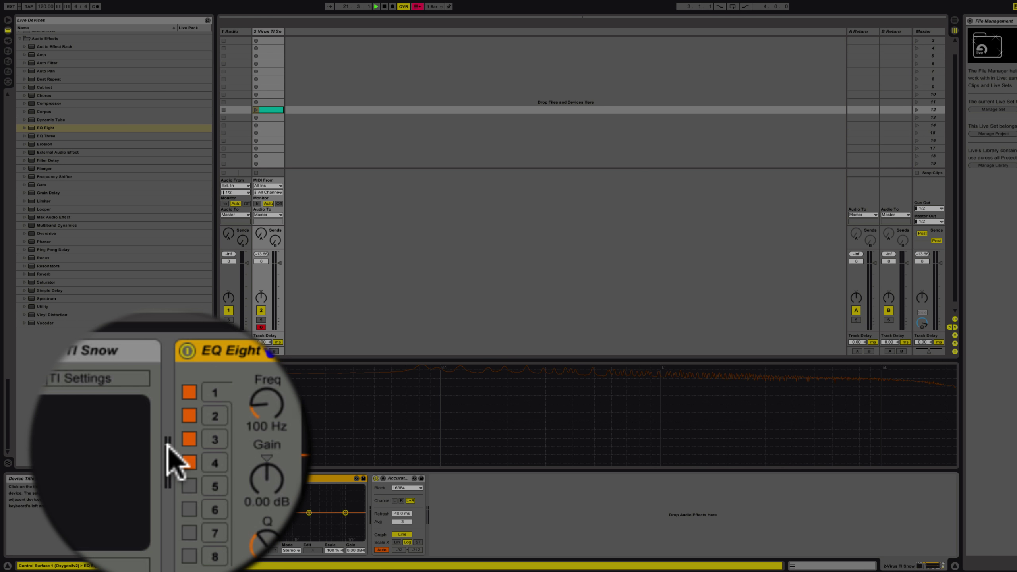
pyautogui.click(176, 445)
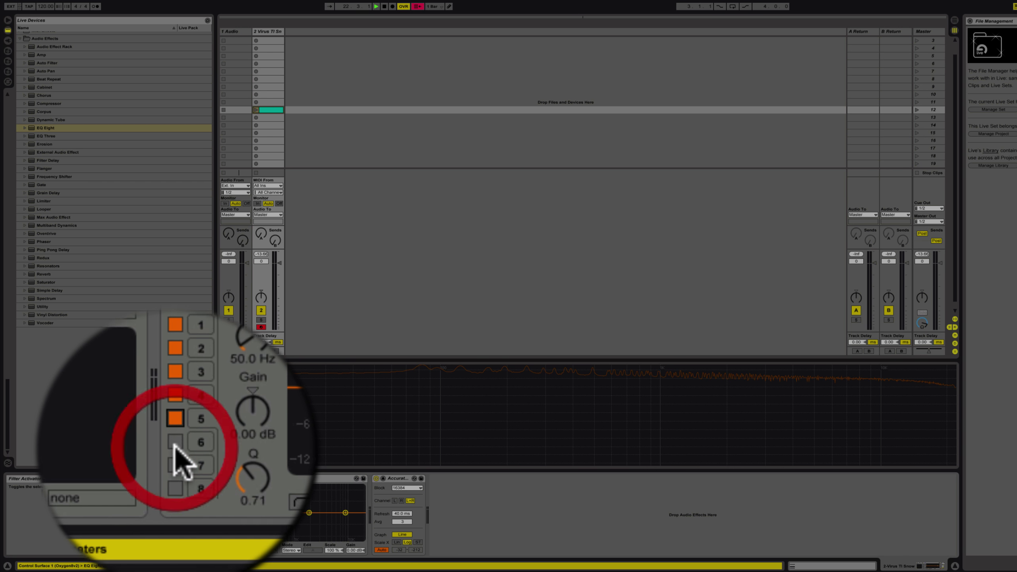
pyautogui.click(176, 467)
pyautogui.click(176, 490)
pyautogui.click(176, 515)
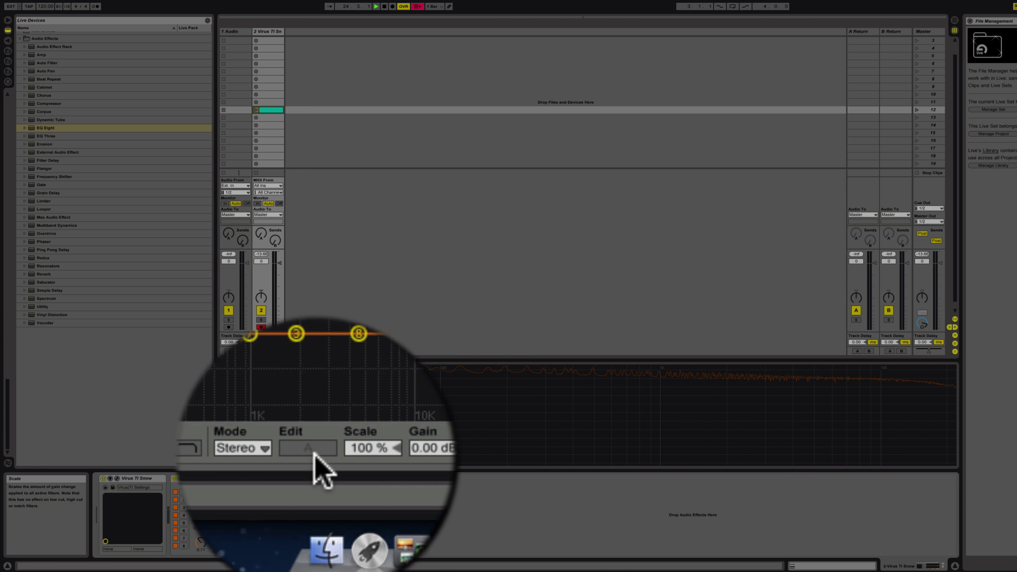
# Make EQ Eight's band 4 a high cut at the top of the frequency range, and play the chord clip.
pyautogui.click(276, 456)
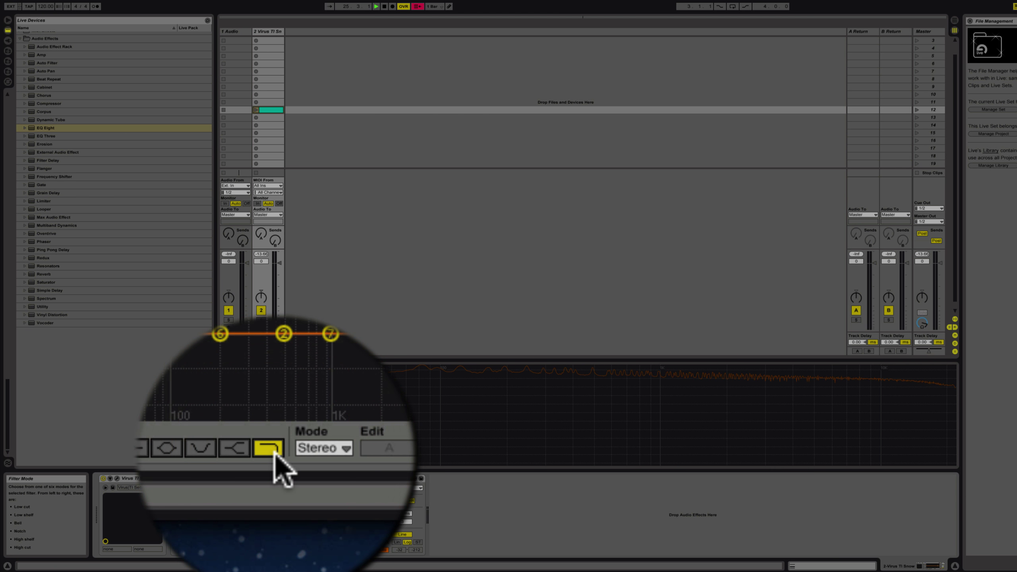
pyautogui.moveTo(343, 448); pyautogui.dragTo(361, 448)
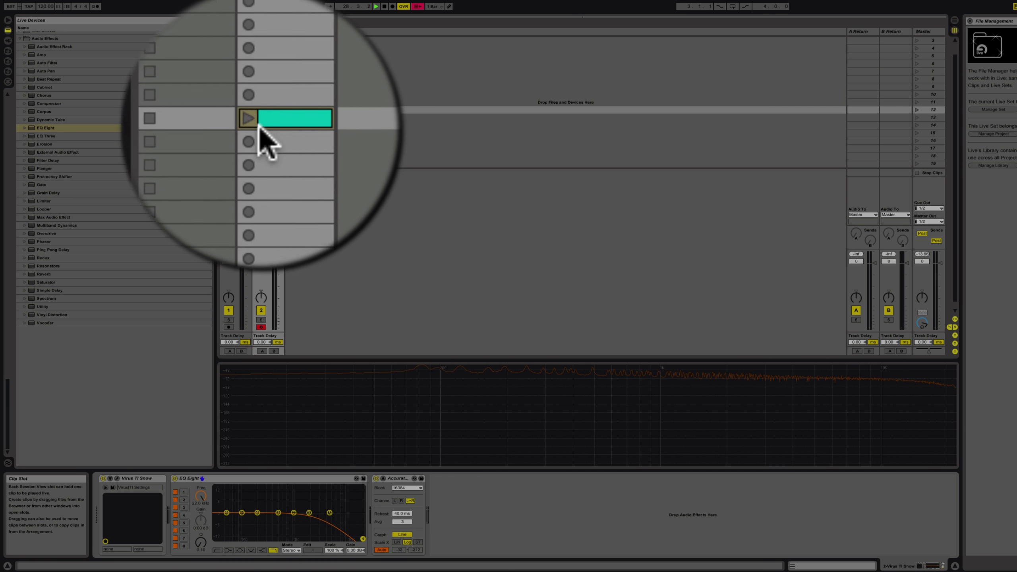
pyautogui.click(256, 110)
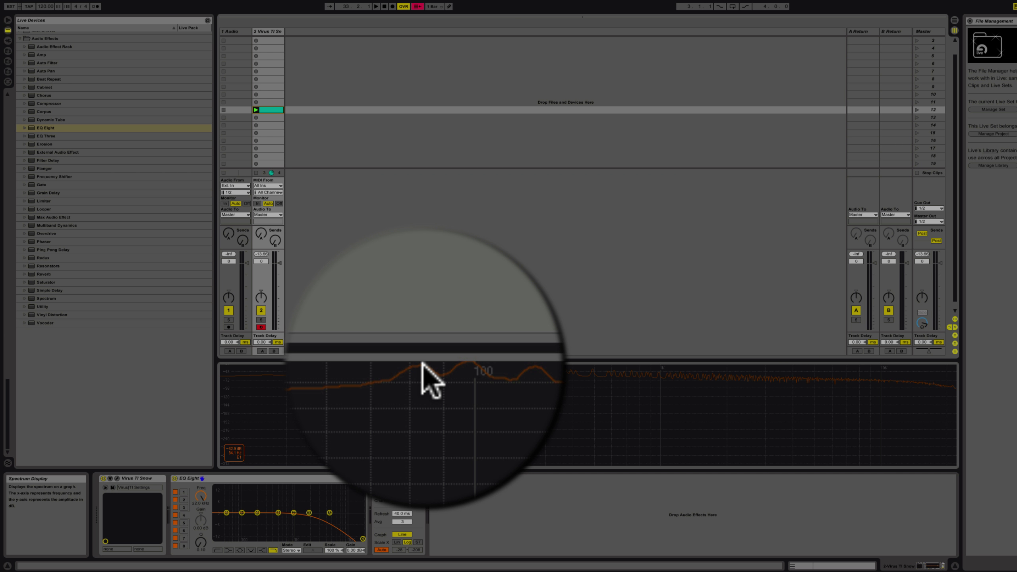
# Turn EQ Eight's band 5 into a low cut with its cutoff just below 100 Hz.
pyautogui.click(226, 514)
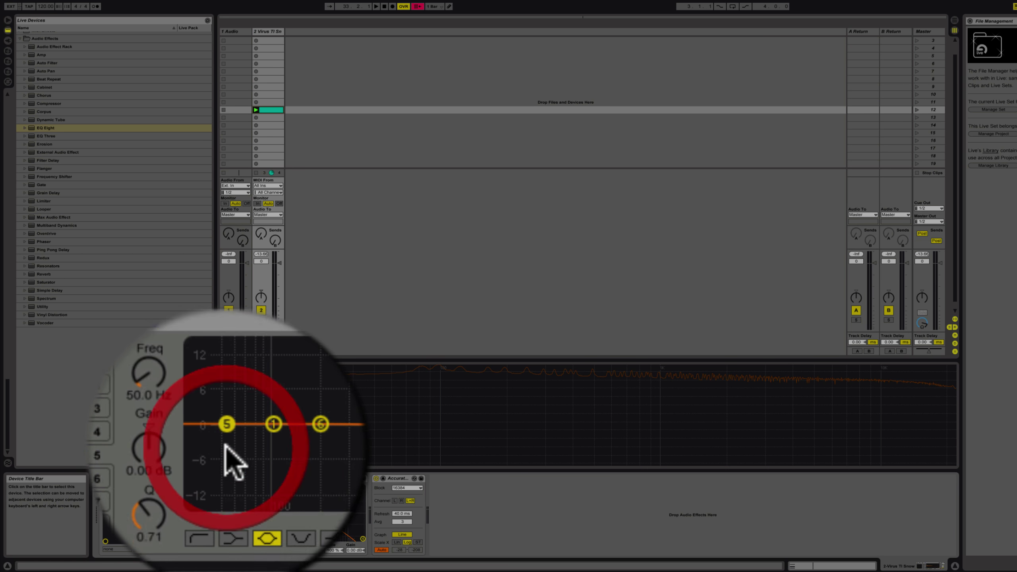
pyautogui.moveTo(227, 449); pyautogui.dragTo(231, 463)
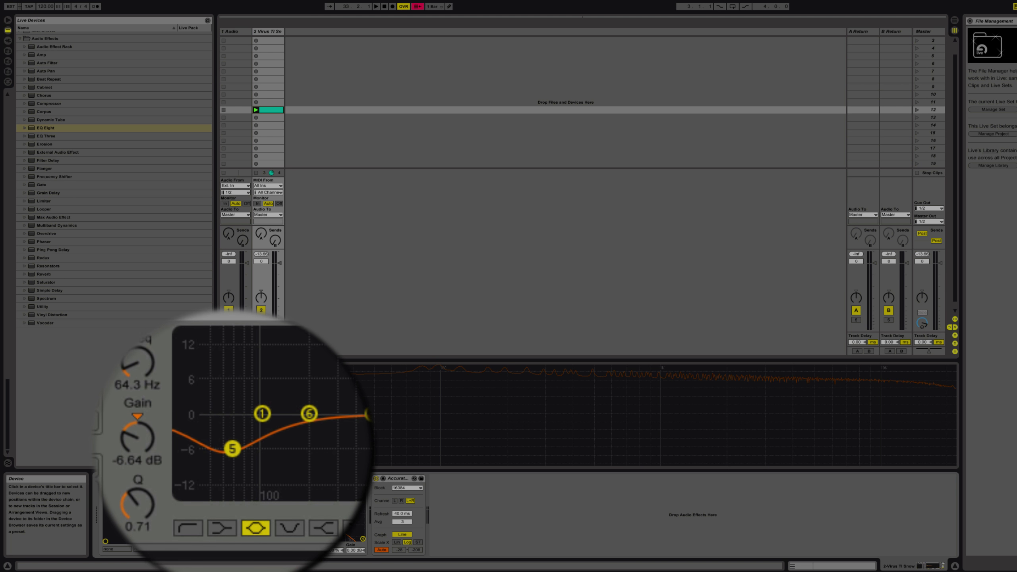
pyautogui.click(222, 447)
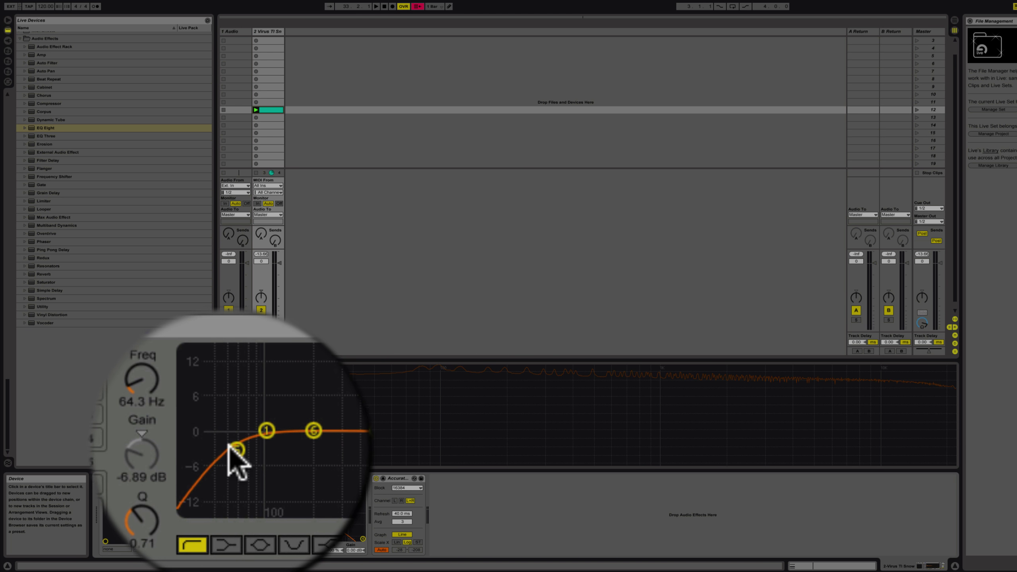
pyautogui.moveTo(233, 449); pyautogui.dragTo(234, 449)
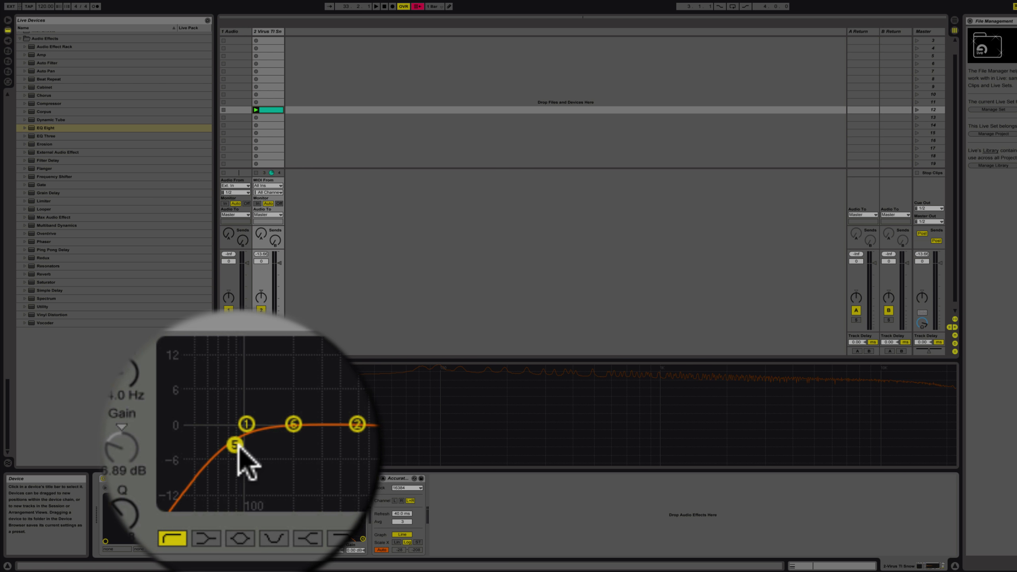
# Boost EQ Eight's band 1 slightly just above 100 Hz and play the chord clip through the new curve.
pyautogui.moveTo(238, 448); pyautogui.dragTo(237, 449)
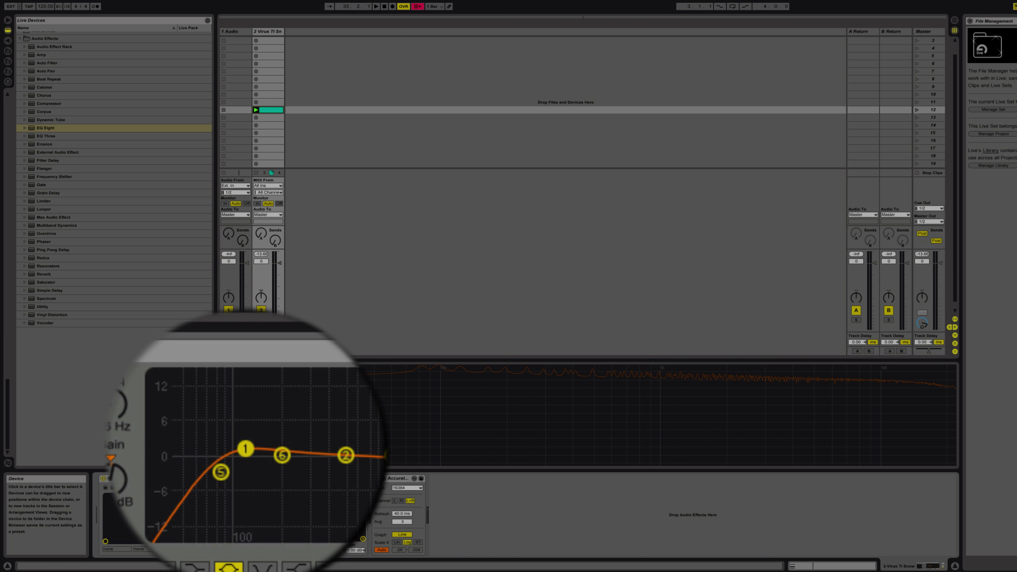
pyautogui.click(256, 110)
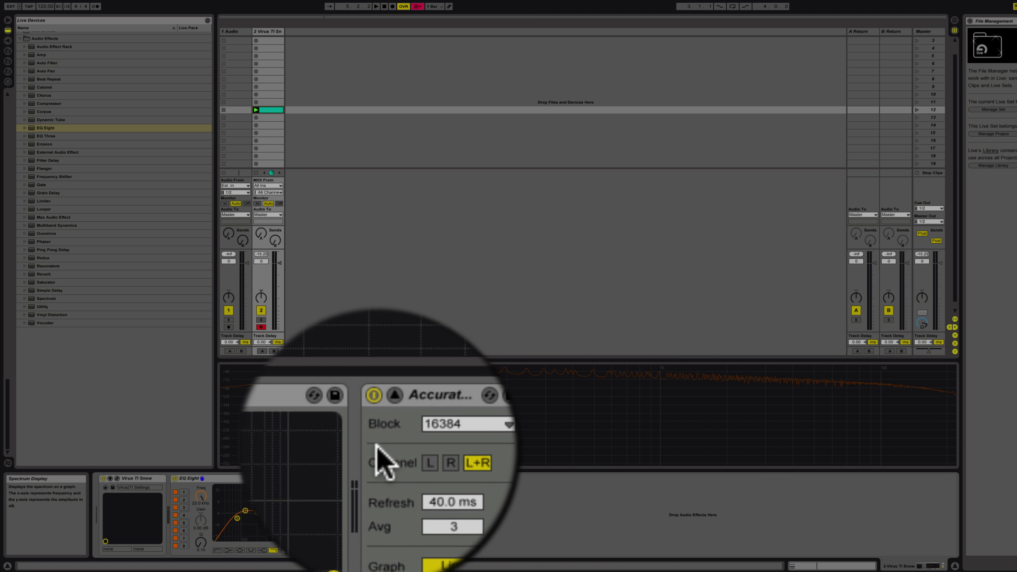
pyautogui.press('space')
# Sharpen band 4's high cut in EQ Eight and lower its cutoff to just below band 8.
pyautogui.click(360, 446)
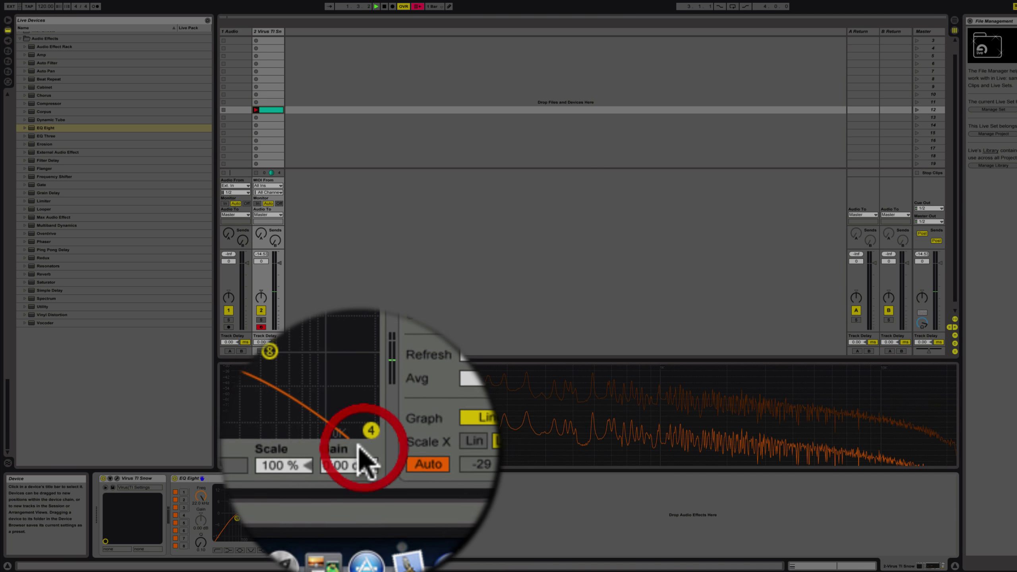
pyautogui.moveTo(363, 445); pyautogui.dragTo(362, 363)
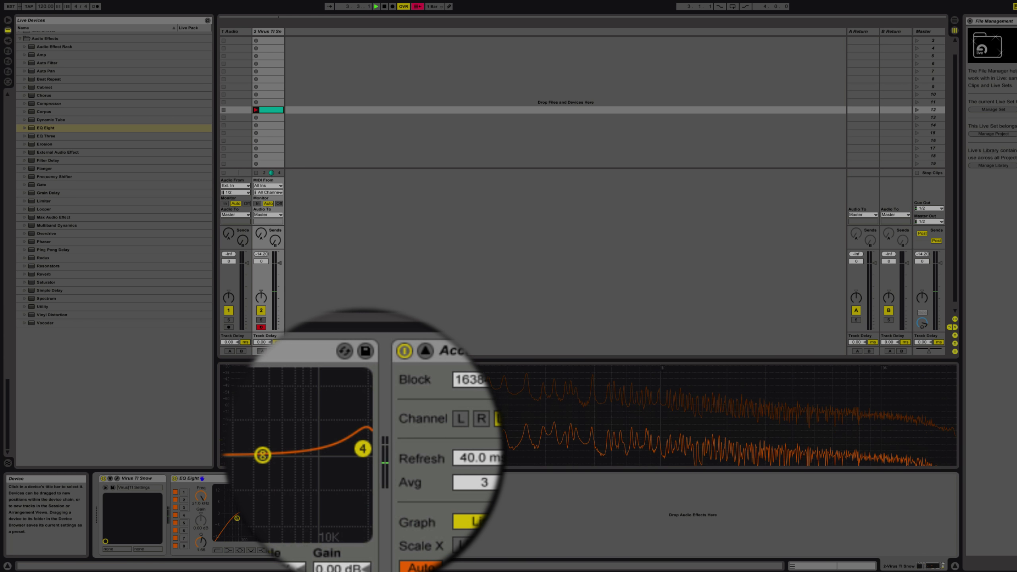
pyautogui.moveTo(363, 448); pyautogui.dragTo(349, 449)
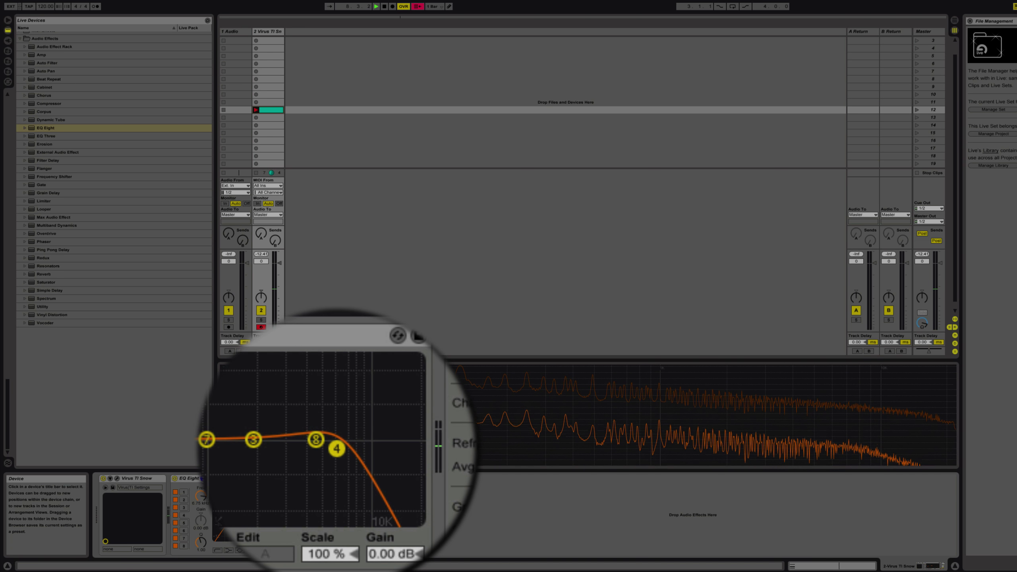
pyautogui.moveTo(335, 449); pyautogui.dragTo(330, 446)
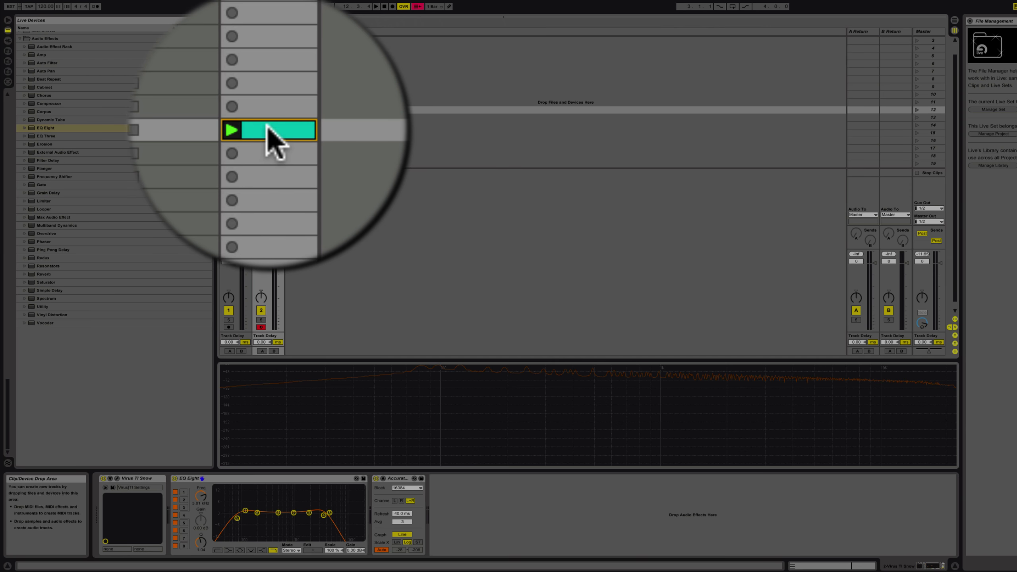
# Show the Virus TI Snow's second effects page and set its delay type to Tape Clocked.
pyautogui.click(261, 108)
pyautogui.click(884, 566)
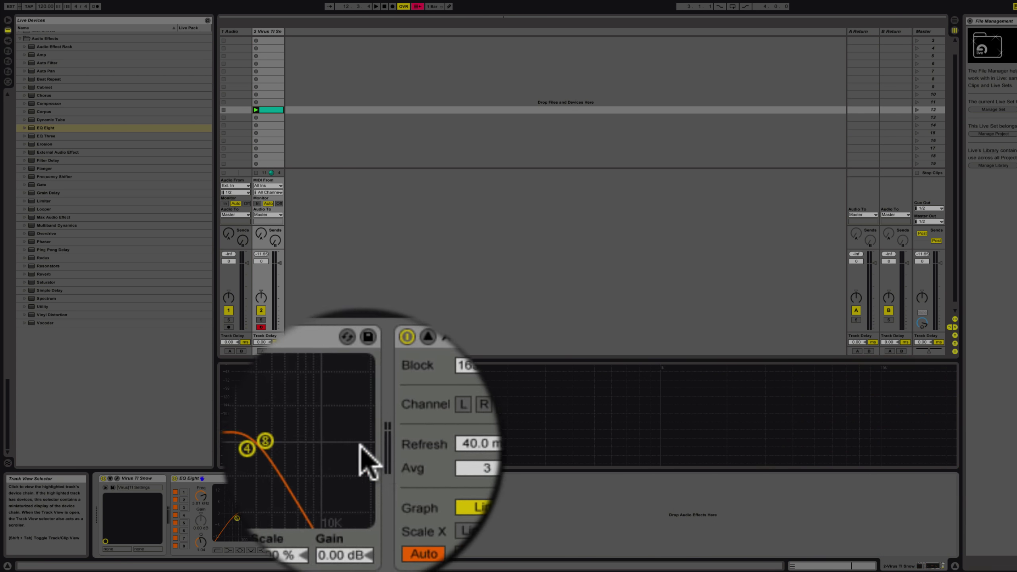
pyautogui.click(116, 479)
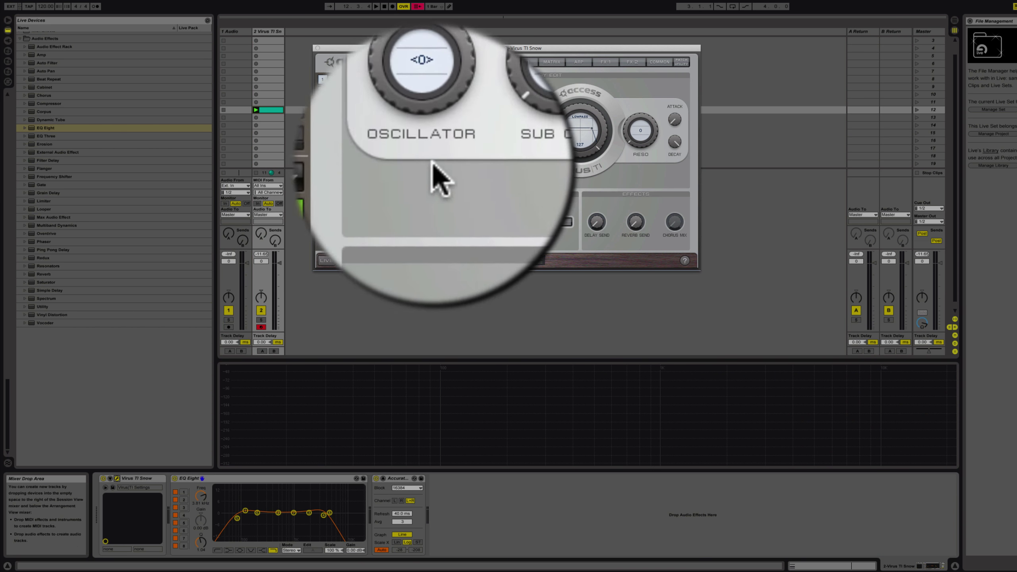
pyautogui.click(633, 62)
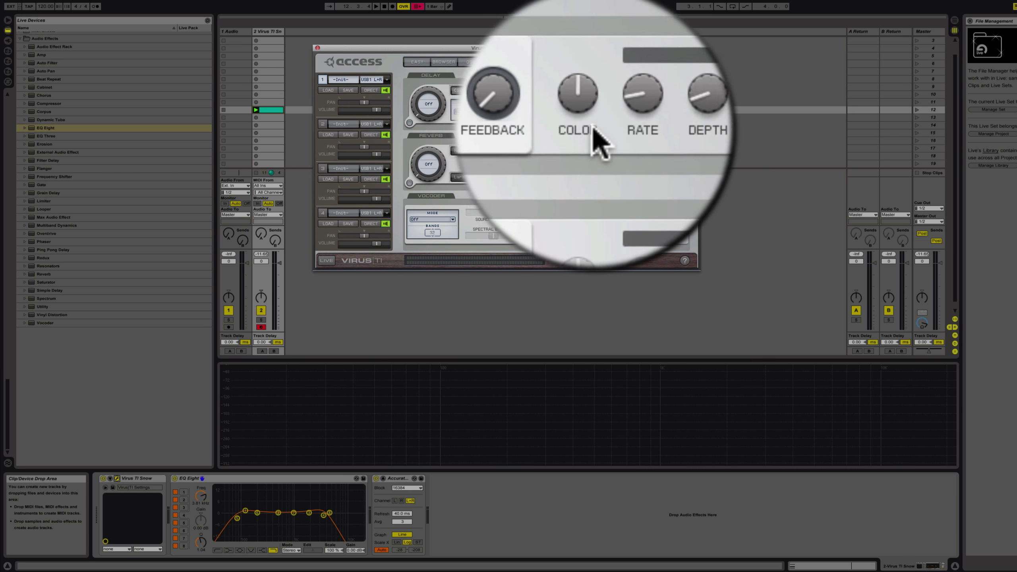
pyautogui.click(467, 90)
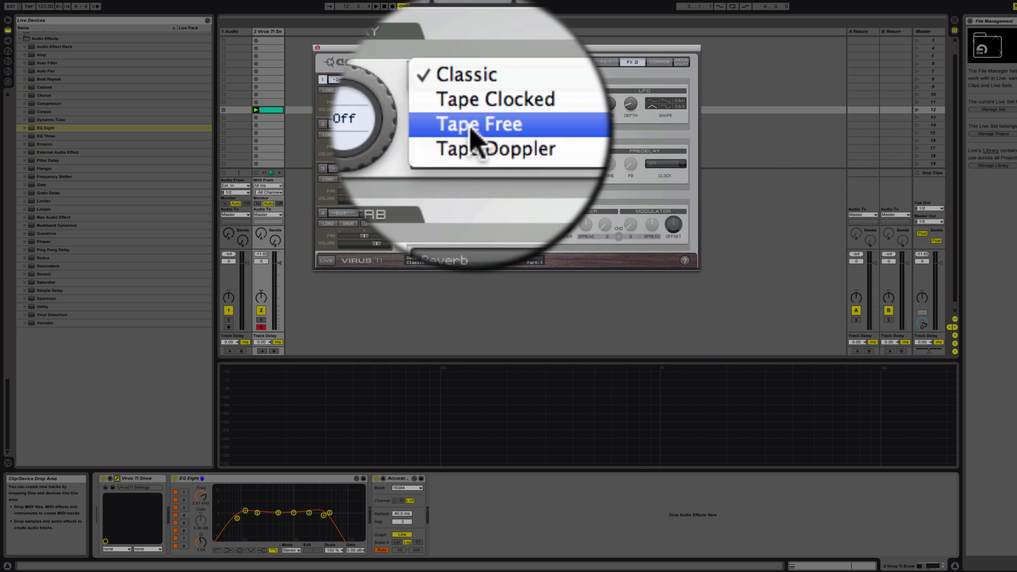
pyautogui.click(475, 138)
pyautogui.click(478, 135)
pyautogui.click(483, 131)
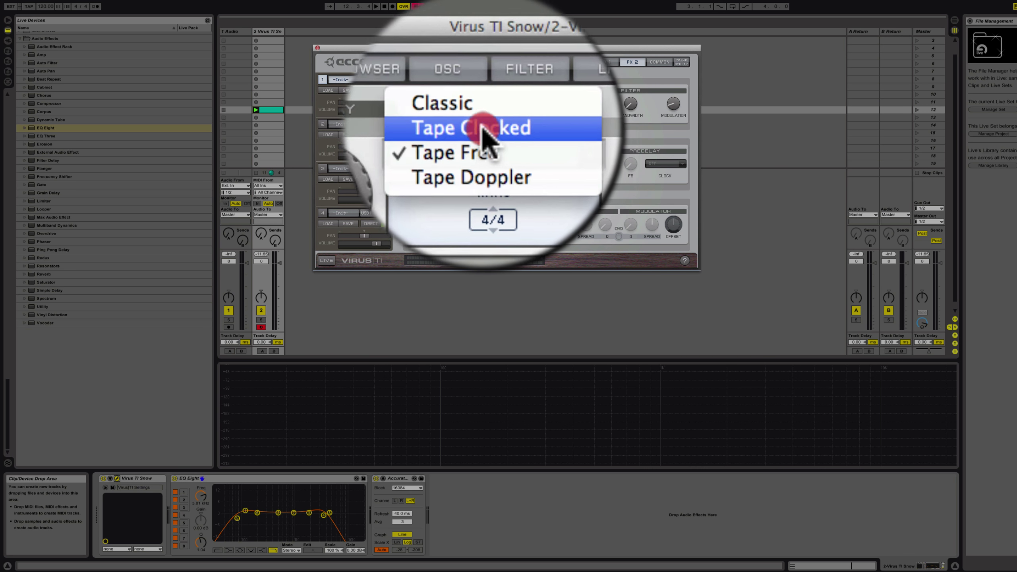
# Set the tape delay's level to -3.25 dB, raise its feedback moderately and start playback.
pyautogui.moveTo(416, 132); pyautogui.dragTo(421, 124)
pyautogui.moveTo(556, 126); pyautogui.dragTo(556, 125)
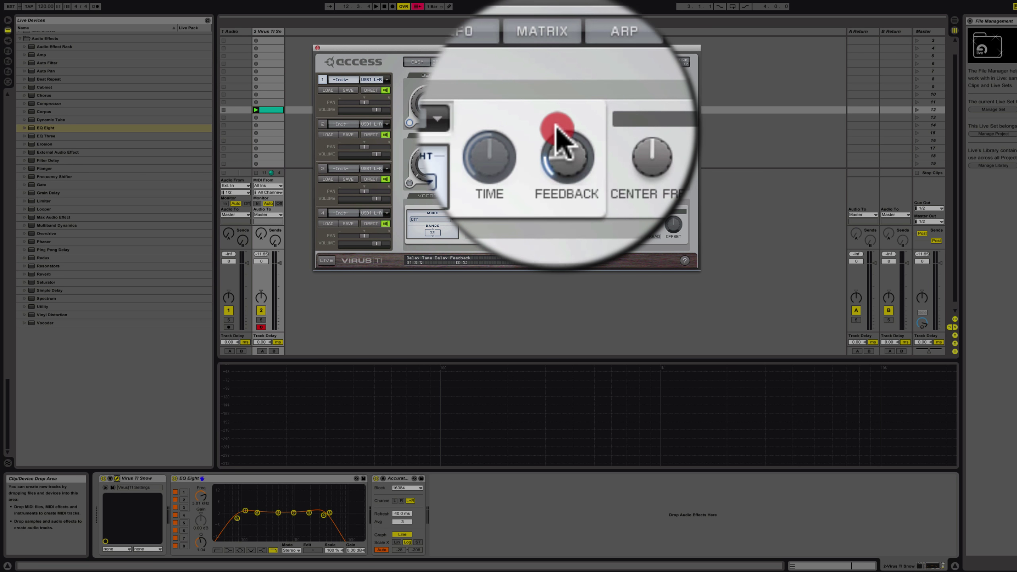
pyautogui.press('space')
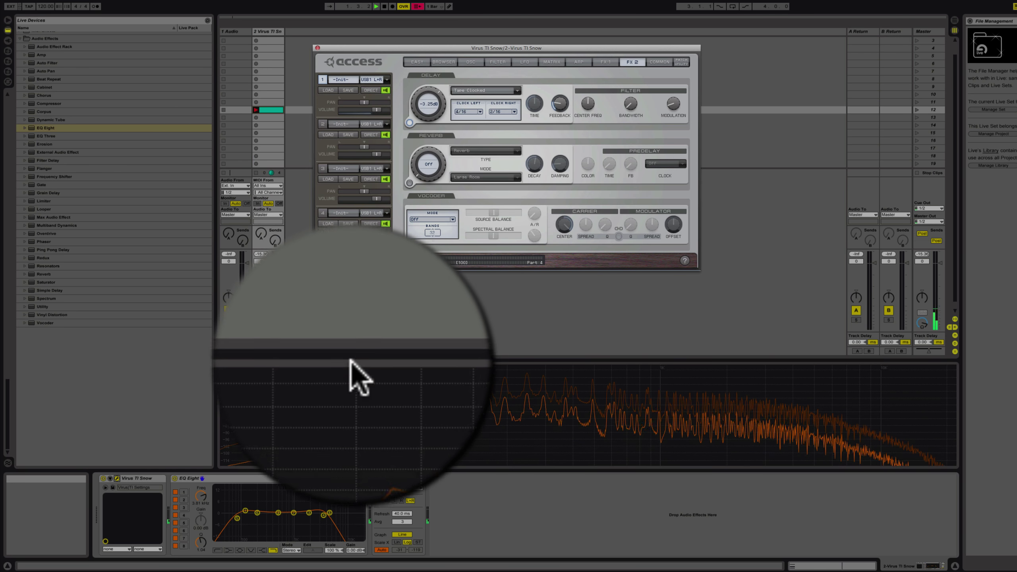
# Boost EQ Eight's bands 8, 7 and 6 slightly above the zero line.
pyautogui.click(324, 515)
pyautogui.moveTo(326, 449); pyautogui.dragTo(332, 450)
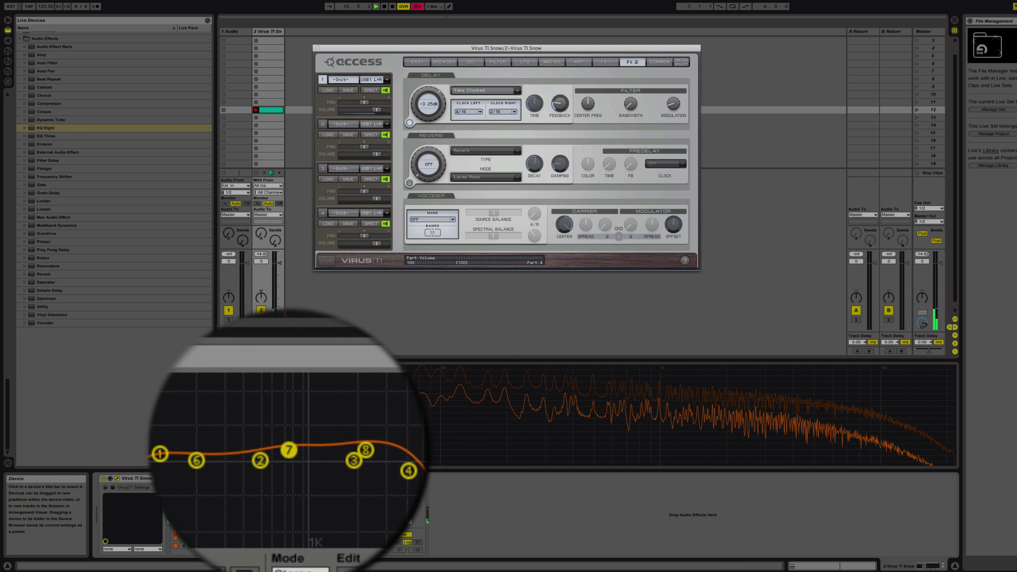
pyautogui.moveTo(289, 450); pyautogui.dragTo(260, 452)
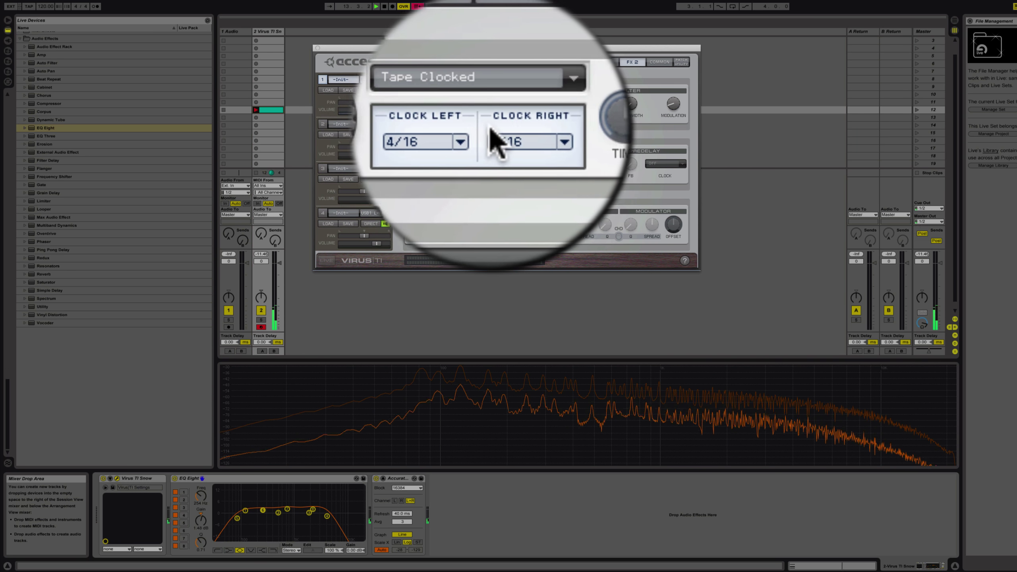
# Set both the left and right clock of the tape delay to 3/16.
pyautogui.click(492, 137)
pyautogui.click(506, 139)
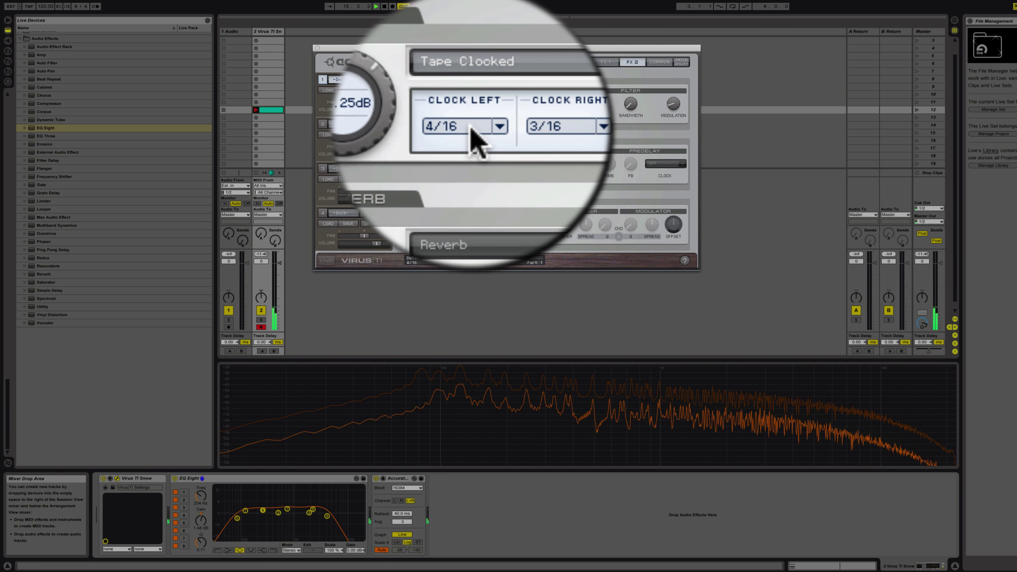
pyautogui.click(472, 130)
pyautogui.click(473, 132)
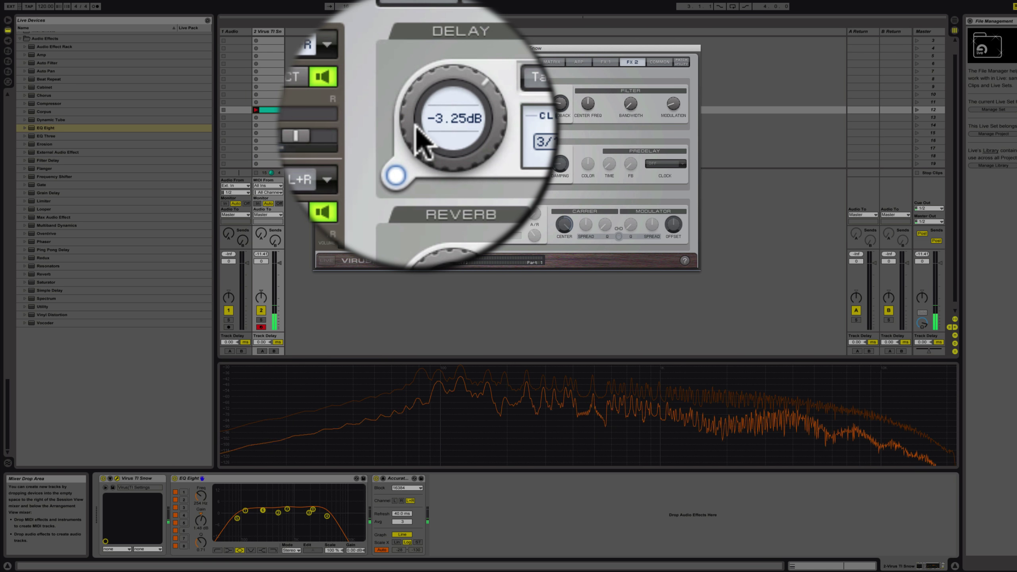
# Raise the center frequency of the tape delay's filter well above its midpoint and open the bandwidth slightly.
pyautogui.click(588, 113)
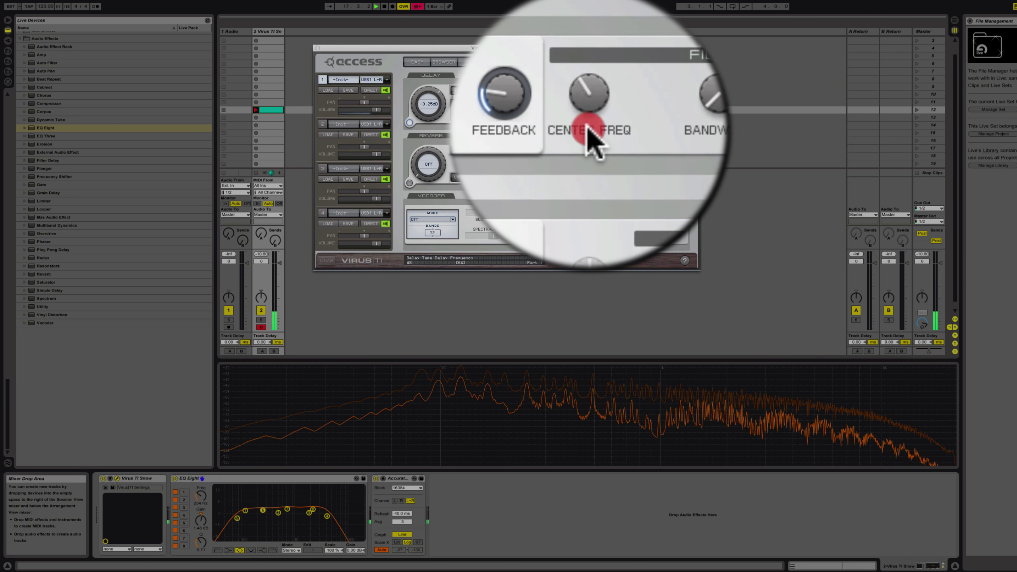
pyautogui.click(619, 131)
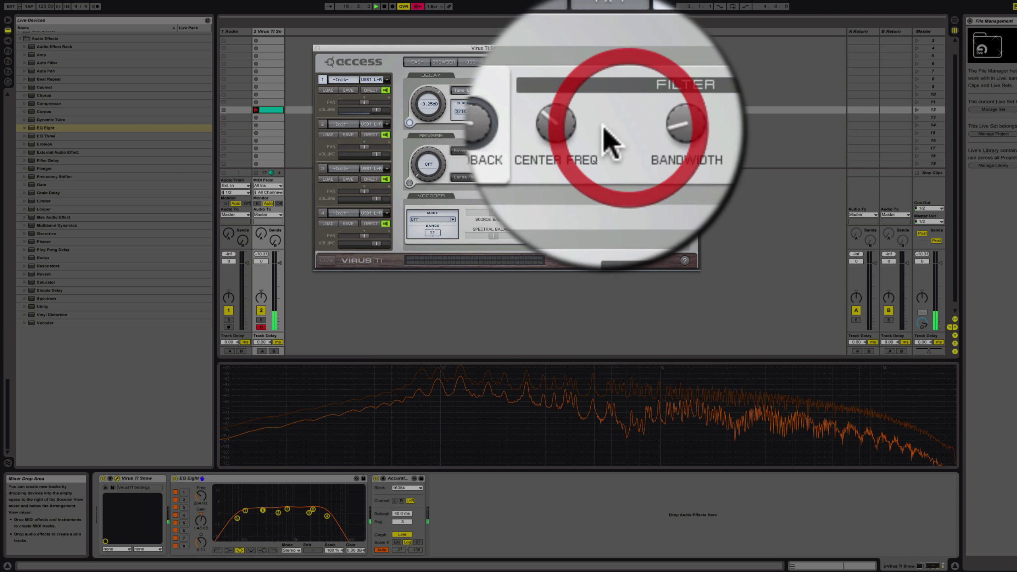
pyautogui.moveTo(588, 102); pyautogui.dragTo(589, 62)
pyautogui.moveTo(593, 134); pyautogui.dragTo(591, 141)
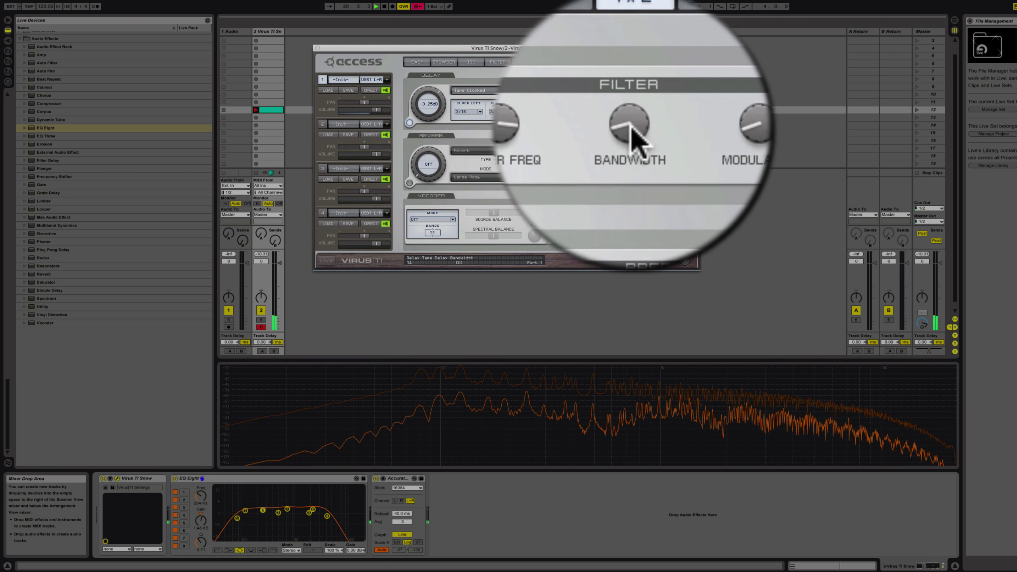
# Raise the tape delay's feedback to near mid-range and settle its filter bandwidth at about 15.
pyautogui.moveTo(631, 104); pyautogui.dragTo(632, 89)
pyautogui.moveTo(632, 126); pyautogui.dragTo(631, 130)
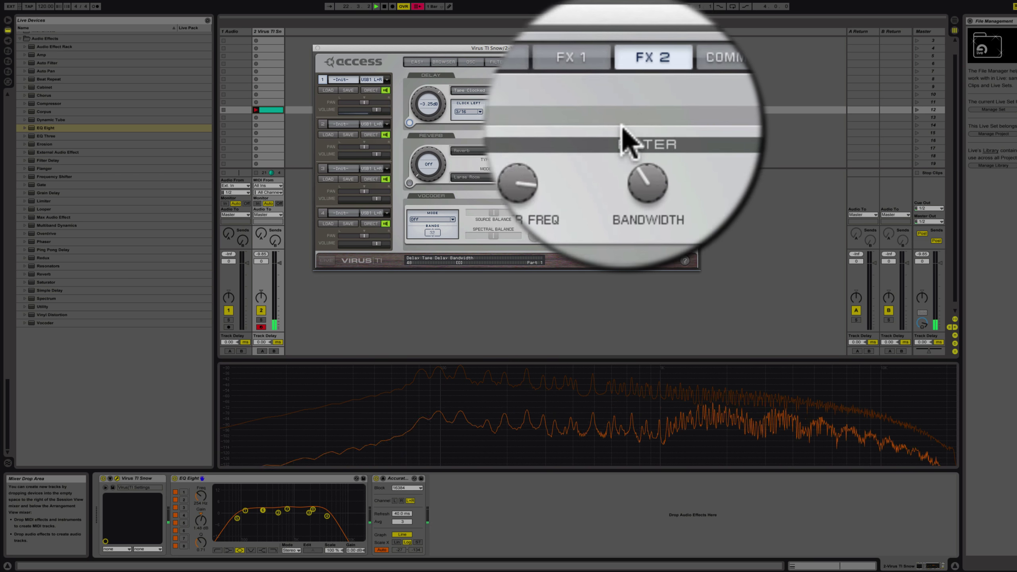
pyautogui.moveTo(568, 132); pyautogui.dragTo(565, 122)
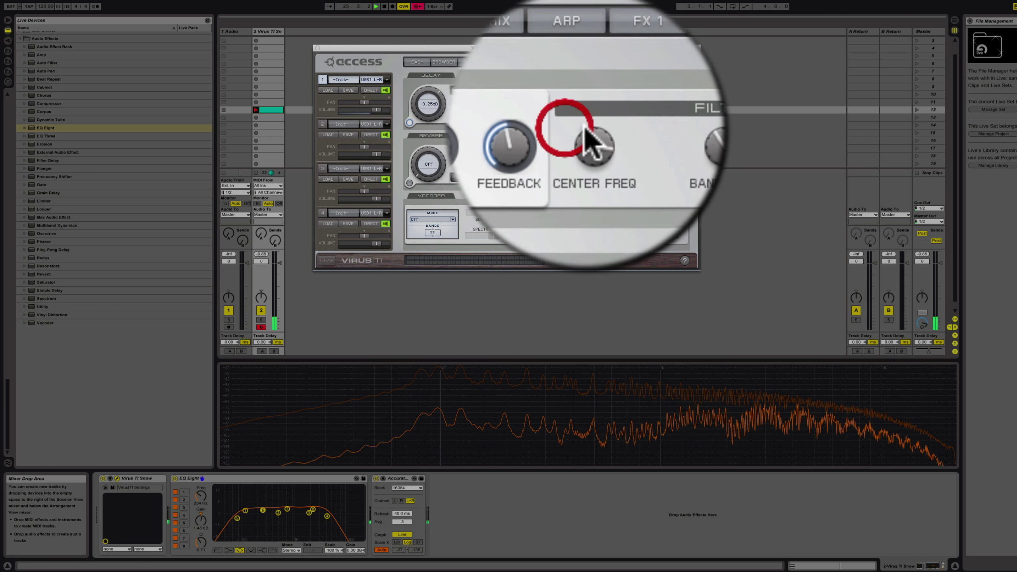
pyautogui.moveTo(627, 125); pyautogui.dragTo(627, 128)
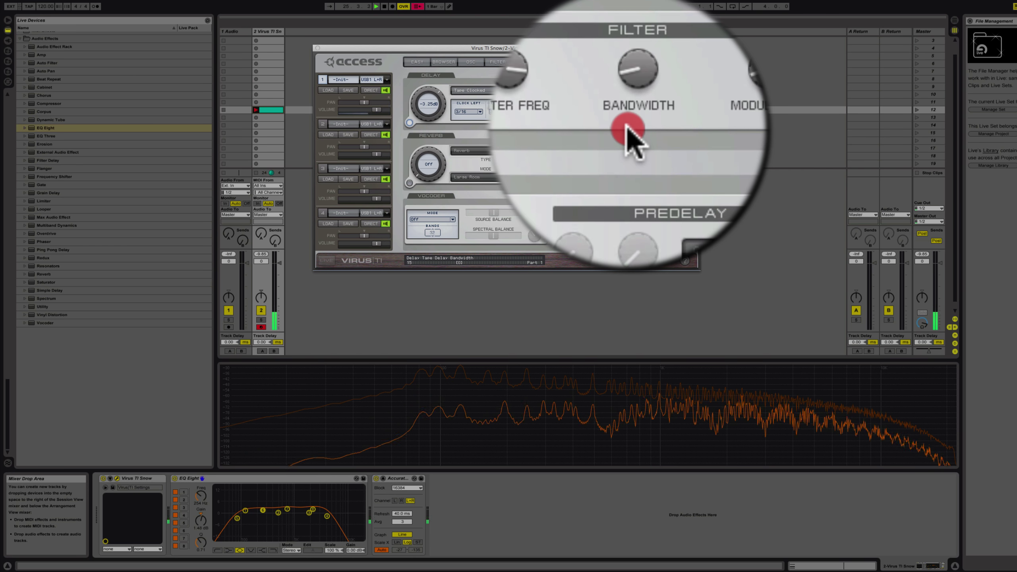
pyautogui.moveTo(626, 128); pyautogui.dragTo(627, 127)
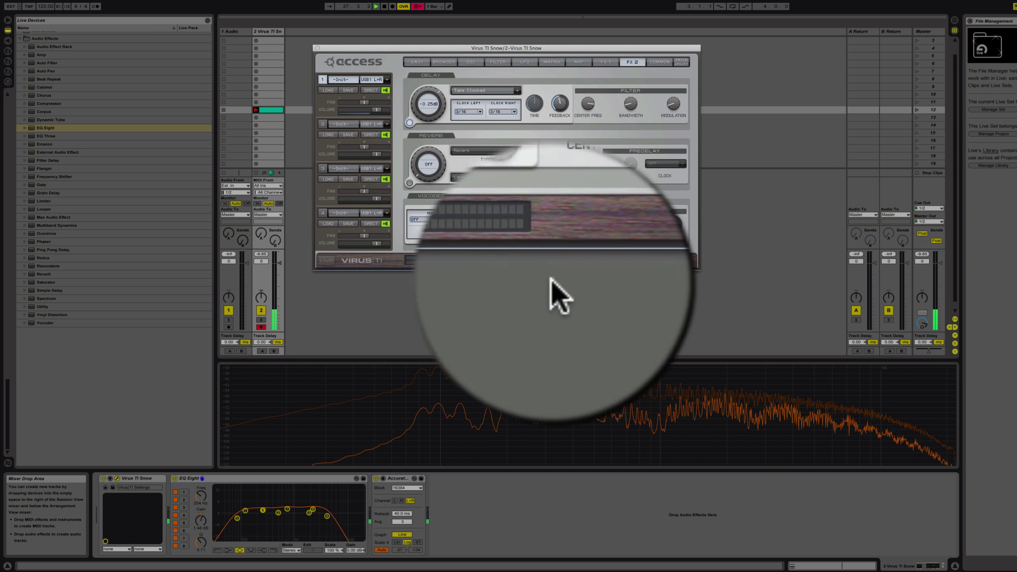
# Lower the cutoff of EQ Eight's band 4 high cut slightly.
pyautogui.moveTo(313, 510); pyautogui.dragTo(313, 509)
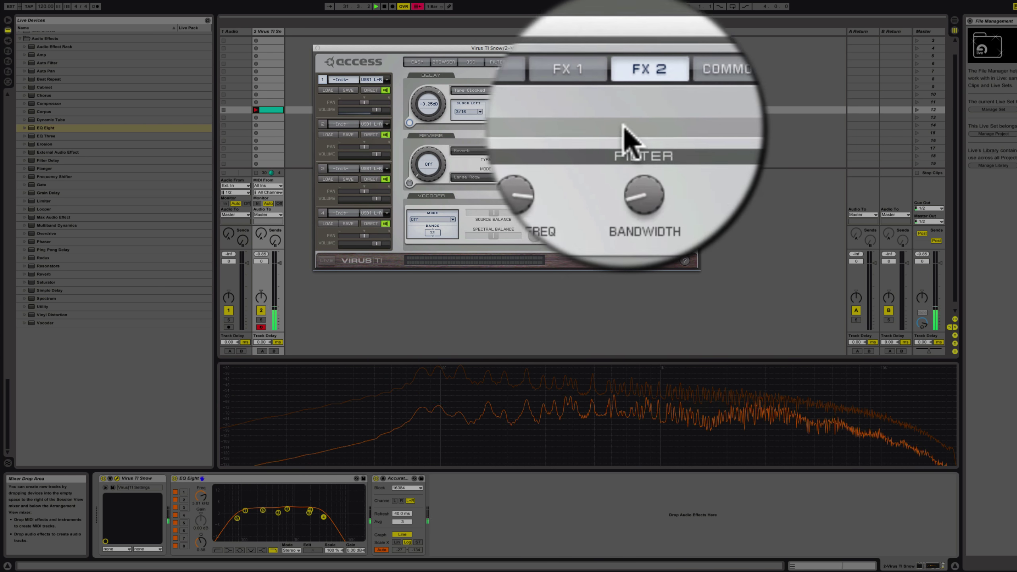
# Raise the phaser's mix to about halfway on the synth's first effects page and fine-tune the phaser.
pyautogui.click(599, 133)
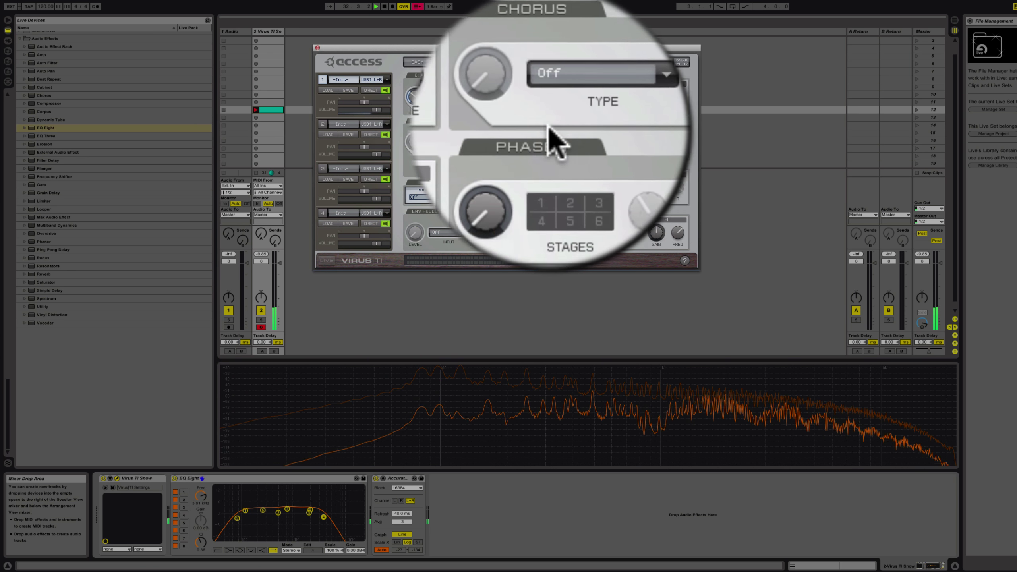
pyautogui.click(527, 129)
pyautogui.moveTo(527, 128); pyautogui.dragTo(543, 100)
pyautogui.moveTo(585, 150)
pyautogui.mouseDown()
pyautogui.moveTo(590, 163)
pyautogui.moveTo(581, 159)
pyautogui.moveTo(608, 163)
pyautogui.moveTo(583, 141)
pyautogui.mouseUp()
pyautogui.click(583, 141)
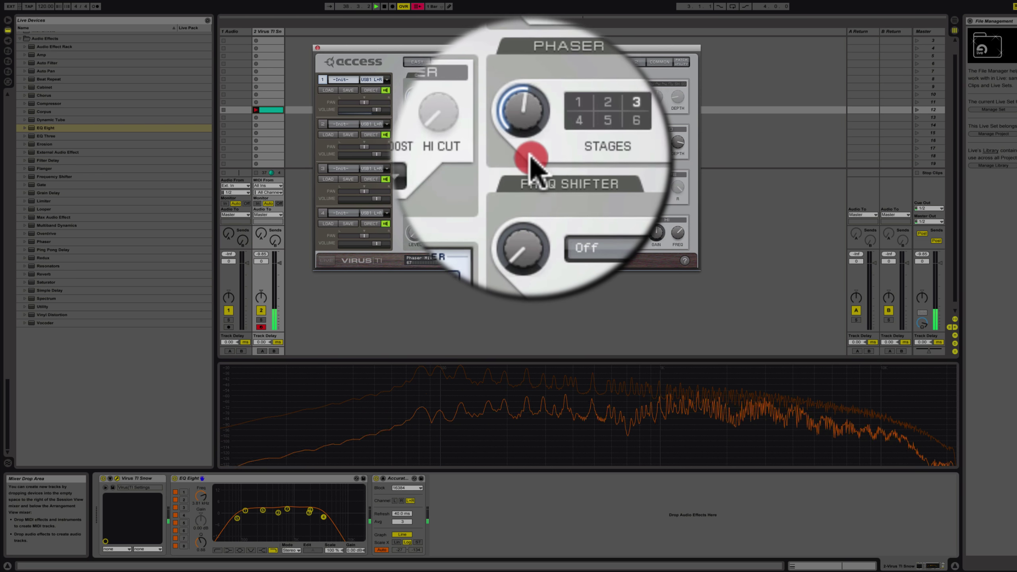
pyautogui.click(418, 129)
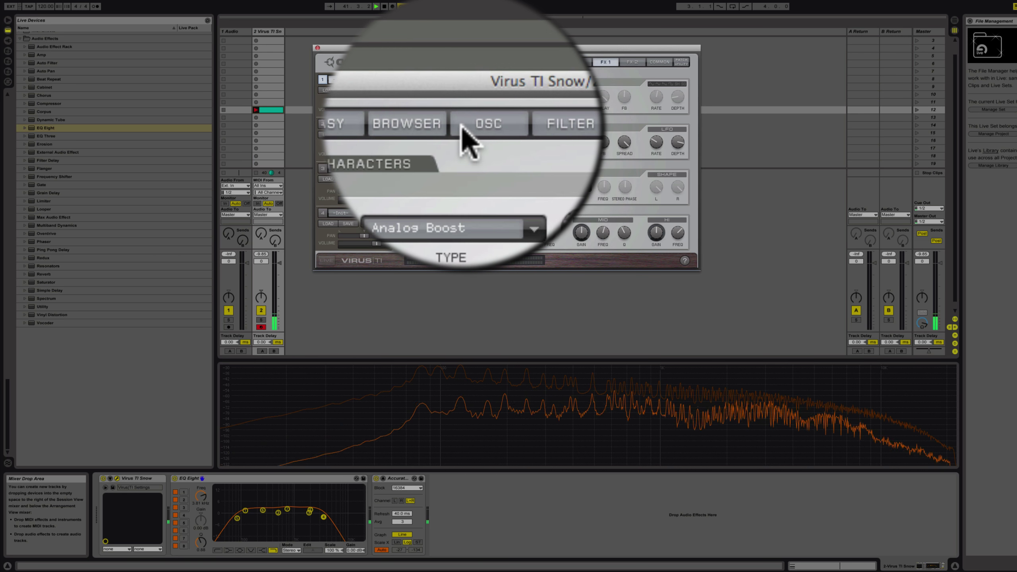
# Set the synth's unison mode to 8 and bring in a small amount of sub oscillator.
pyautogui.click(464, 127)
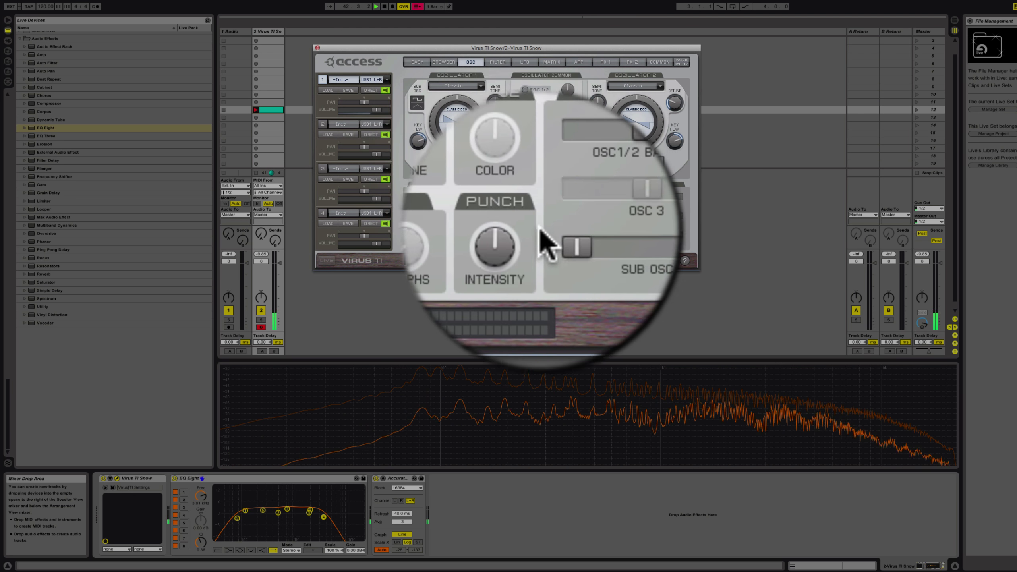
pyautogui.click(553, 236)
pyautogui.moveTo(564, 236); pyautogui.dragTo(572, 236)
pyautogui.click(420, 235)
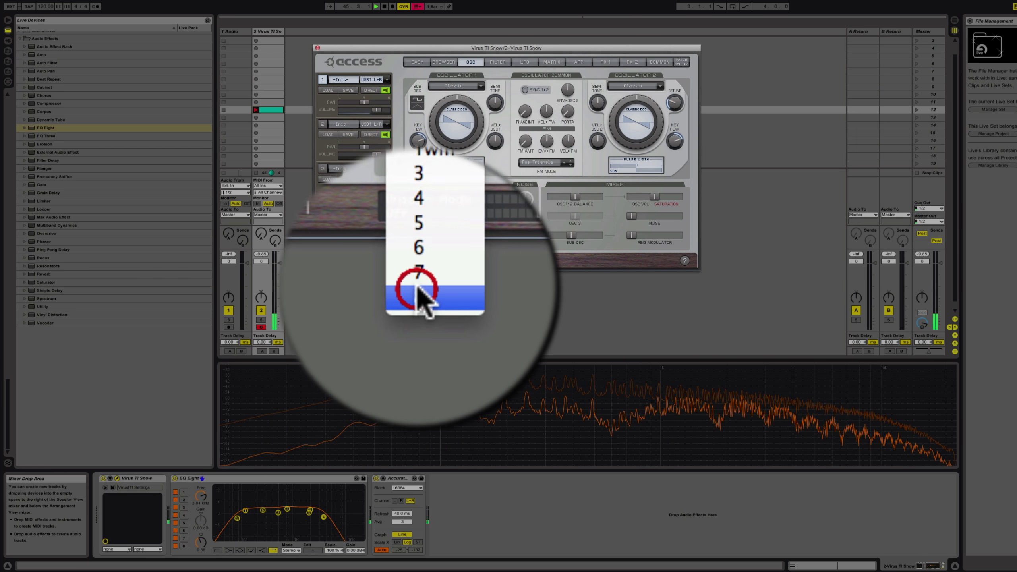
pyautogui.click(421, 291)
pyautogui.moveTo(571, 235); pyautogui.dragTo(561, 236)
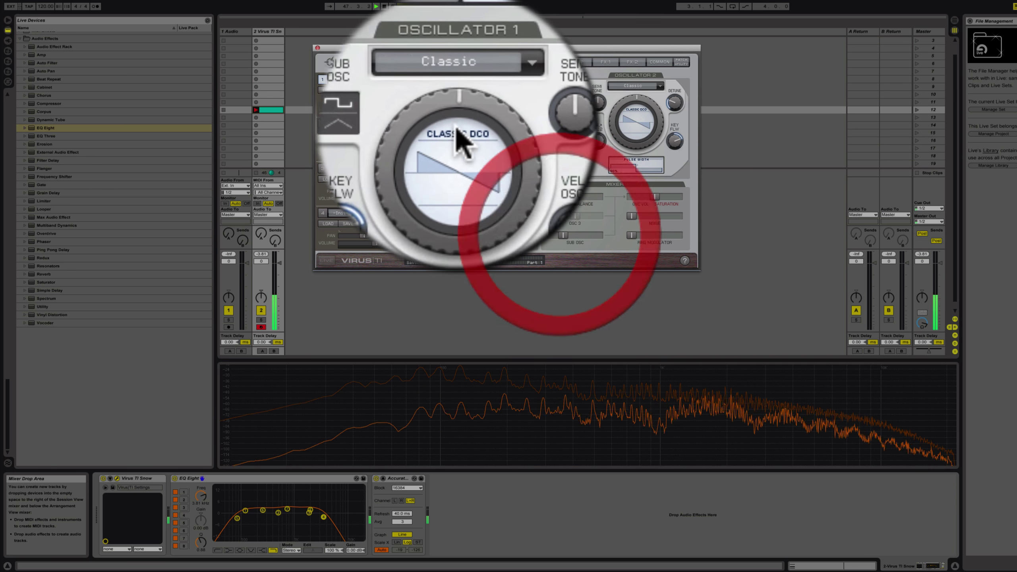
# Raise EQ Eight's band 5 low cut to around 100 Hz and shift band 1 slightly higher.
pyautogui.click(287, 448)
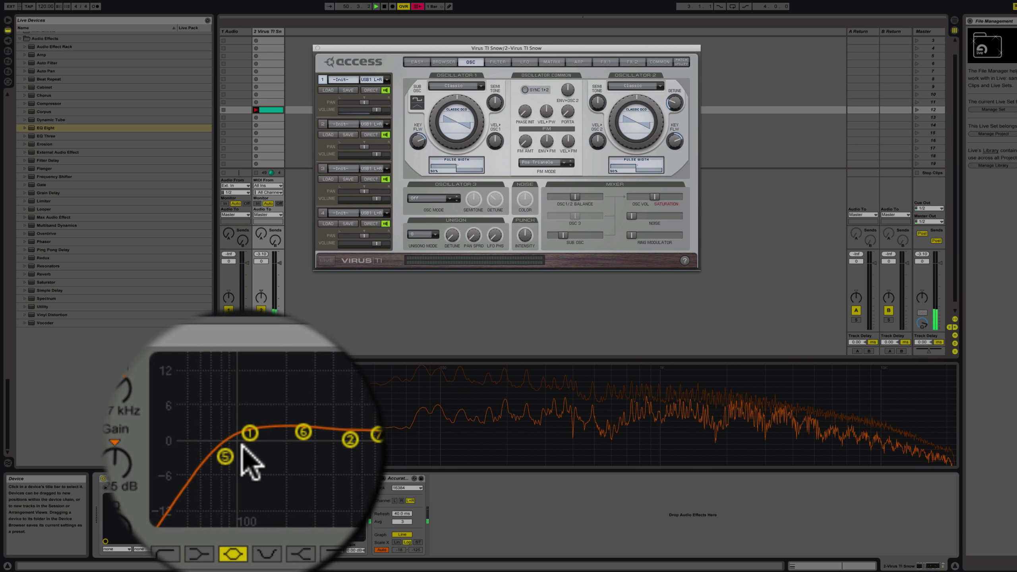
pyautogui.click(238, 446)
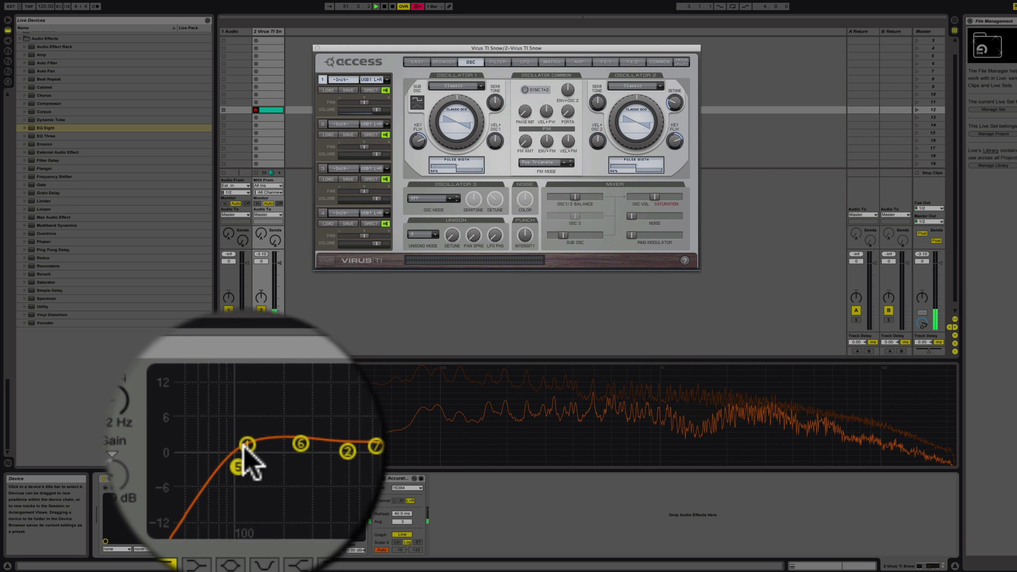
pyautogui.moveTo(245, 450); pyautogui.dragTo(249, 448)
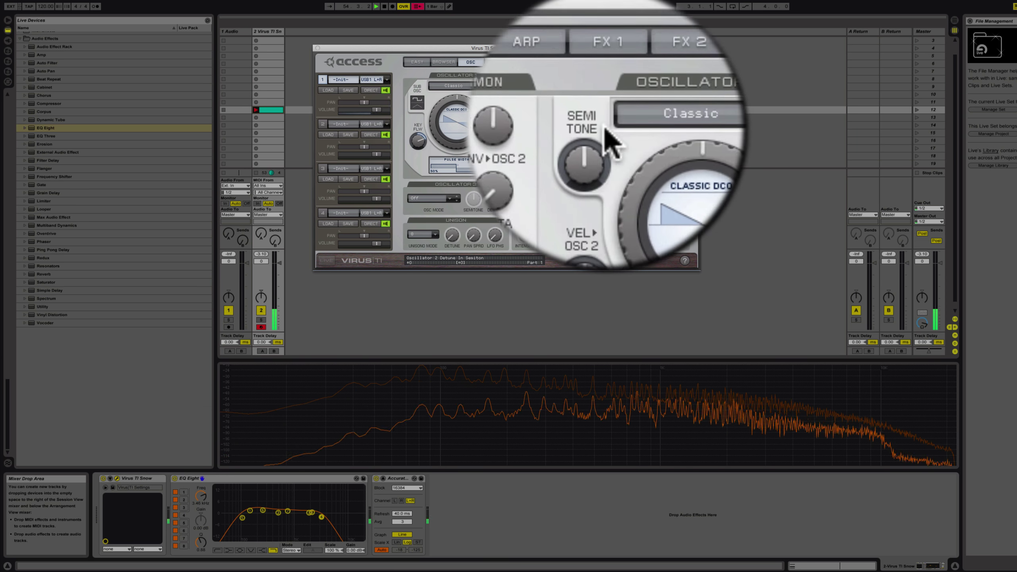
# Sweep the tape delay filter's center frequency down and back up on the second effects page.
pyautogui.click(625, 134)
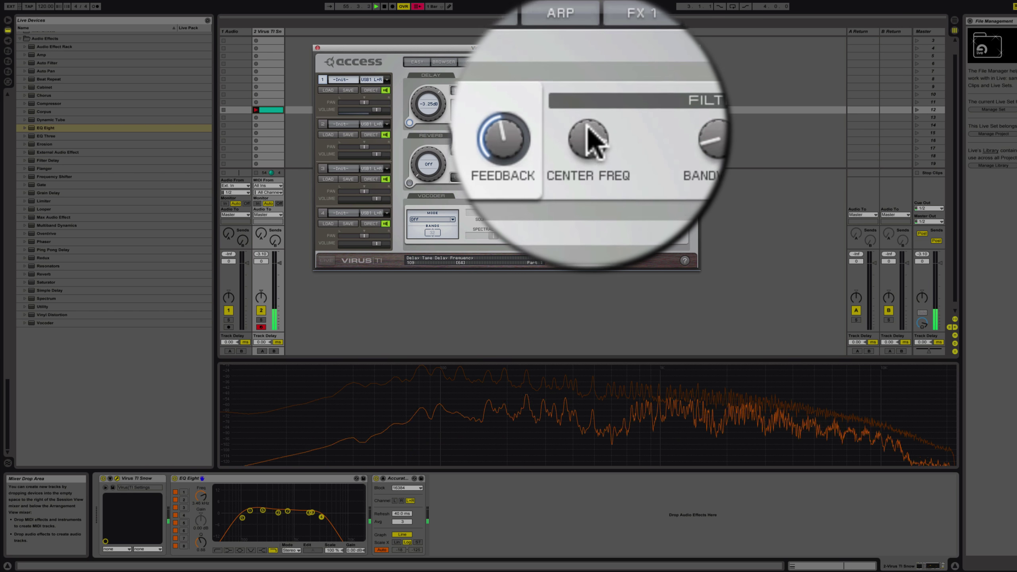
pyautogui.click(587, 132)
pyautogui.moveTo(587, 132); pyautogui.dragTo(587, 143)
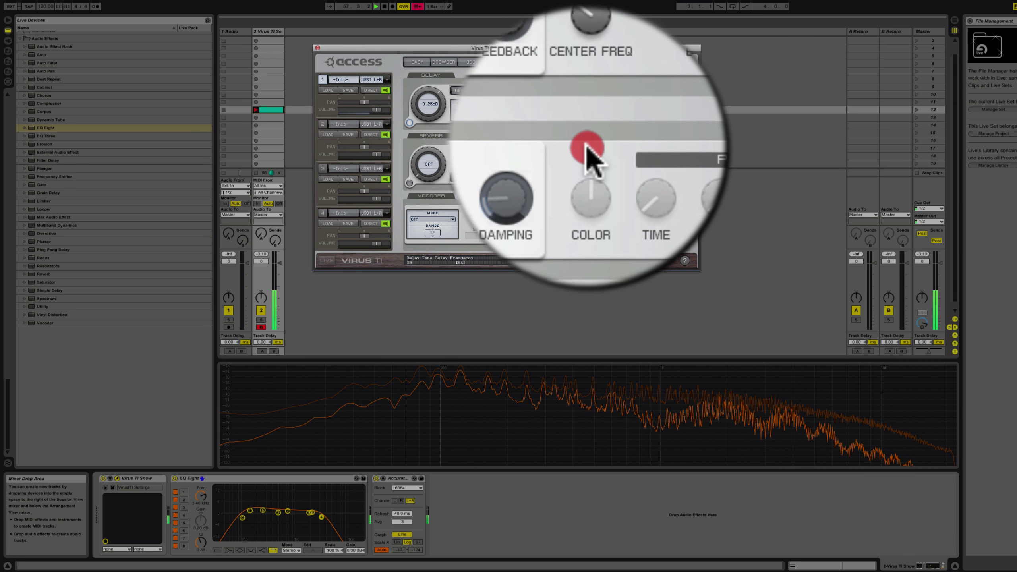
pyautogui.moveTo(562, 108)
pyautogui.mouseDown()
pyautogui.moveTo(563, 125)
pyautogui.moveTo(587, 133)
pyautogui.mouseUp()
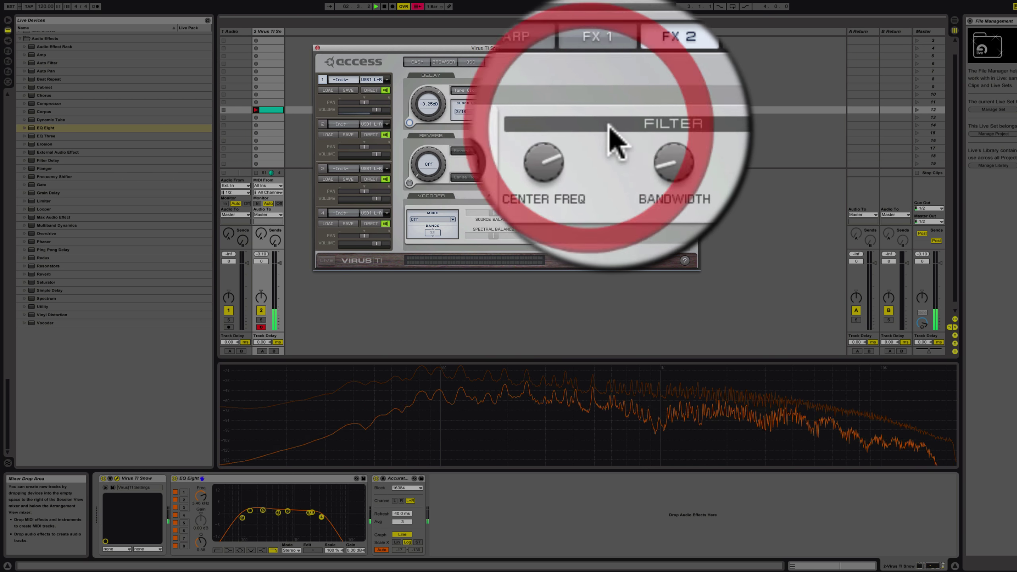
# Set the reverb level to -11.0 dB and readjust the delay filter's center frequency.
pyautogui.moveTo(418, 184); pyautogui.dragTo(416, 142)
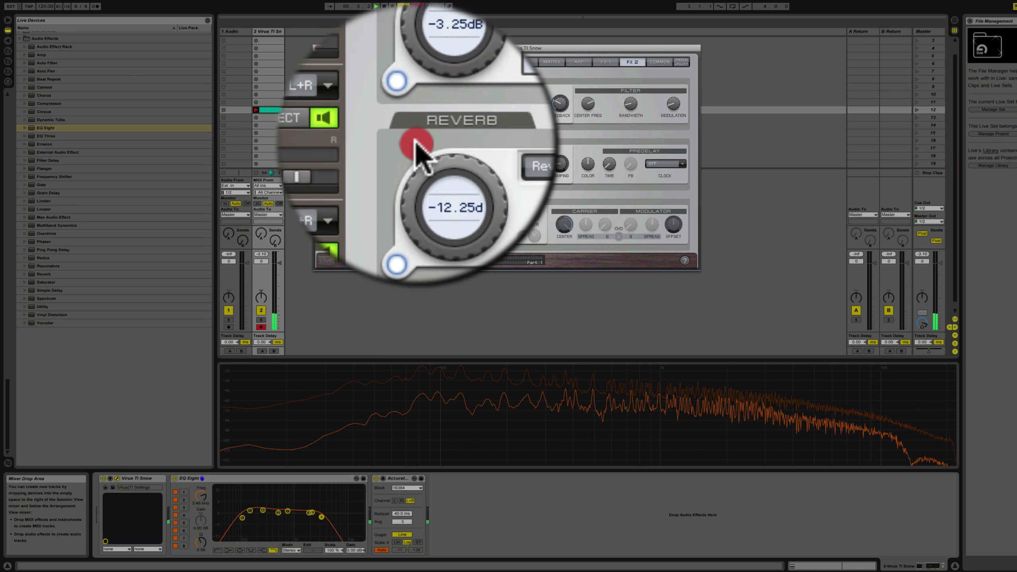
pyautogui.moveTo(418, 154); pyautogui.dragTo(418, 140)
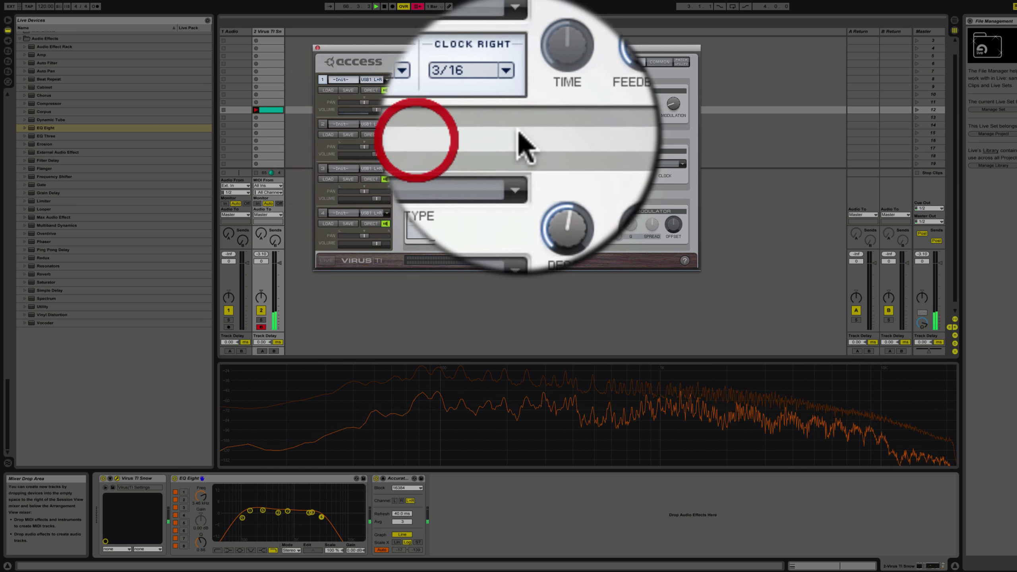
pyautogui.moveTo(587, 103); pyautogui.dragTo(584, 148)
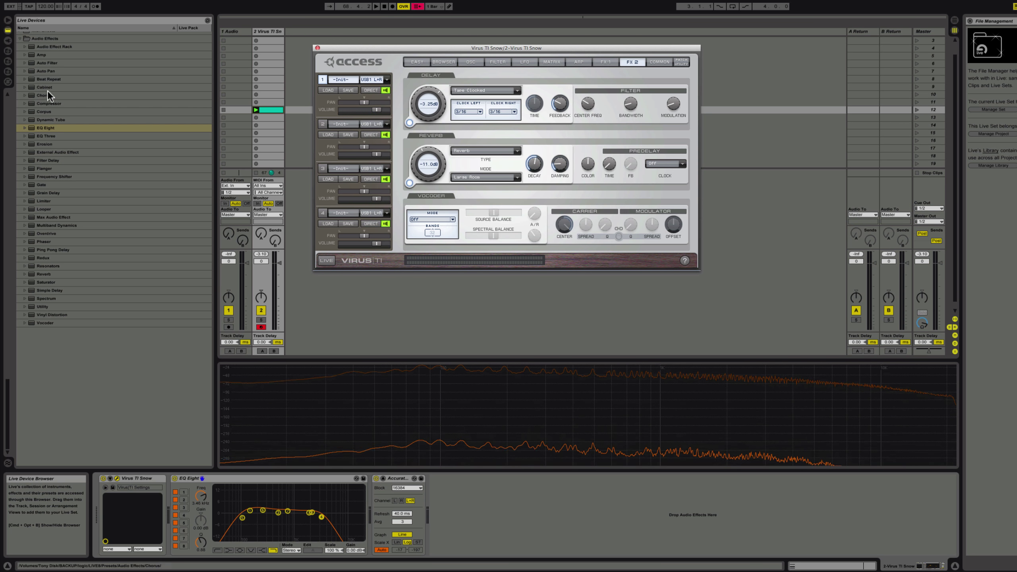
# Find the Dub Tony Drum rack in the Drum Rack Kit folder and add it as a new track.
pyautogui.scroll(20, 46, 89)
pyautogui.scroll(15, 46, 89)
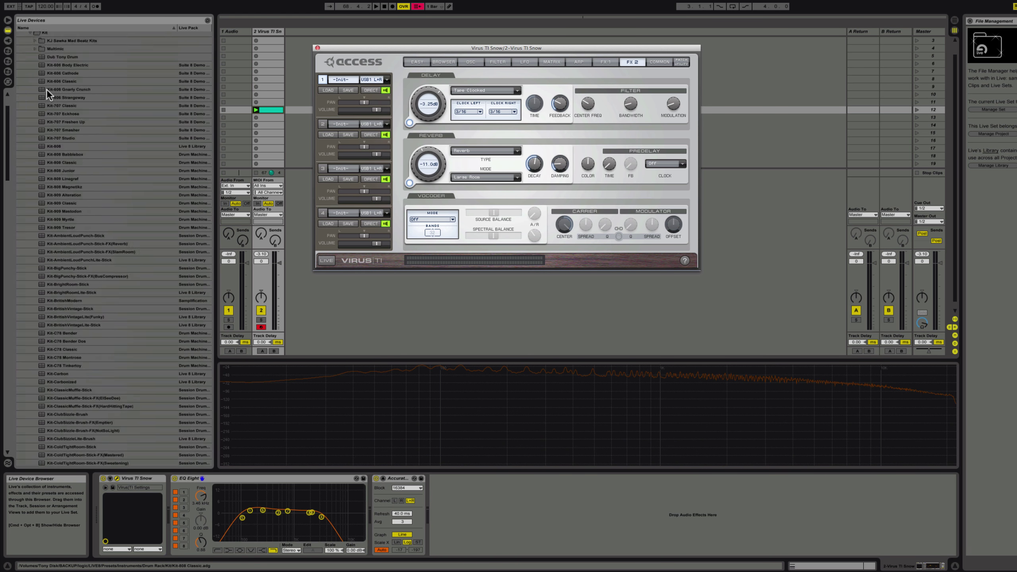
pyautogui.click(30, 84)
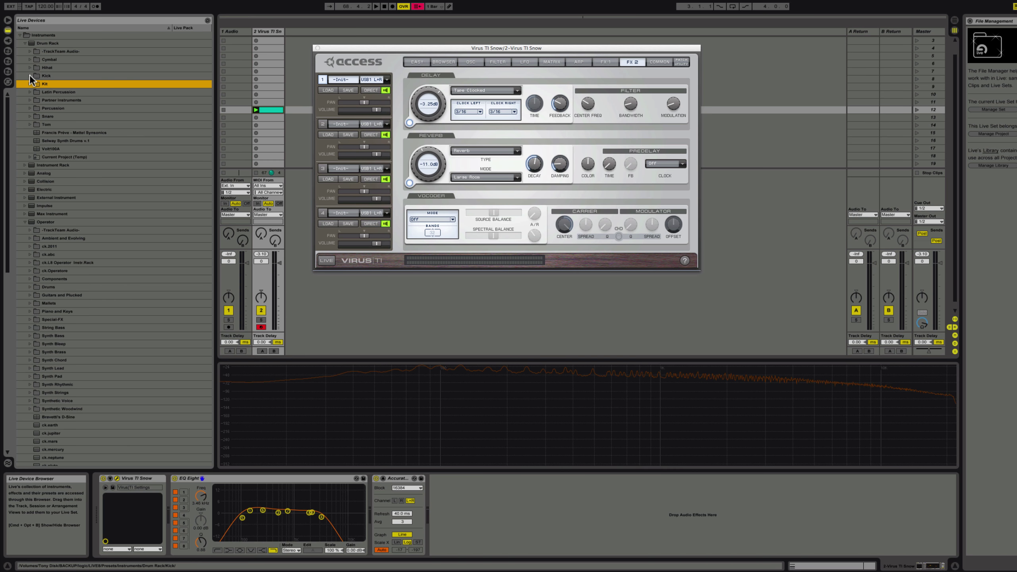
pyautogui.click(29, 76)
pyautogui.click(29, 75)
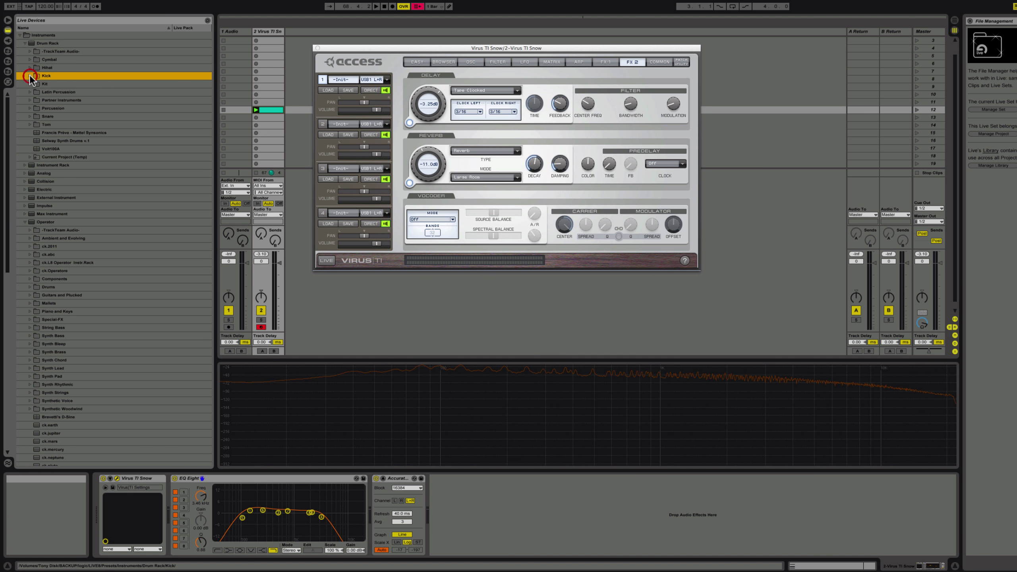
pyautogui.click(29, 84)
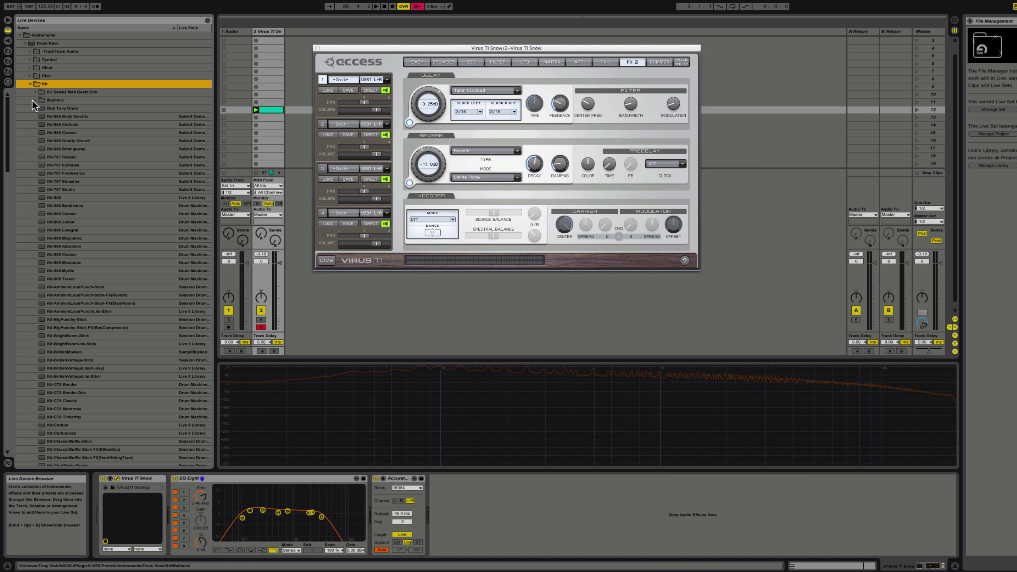
pyautogui.moveTo(40, 107); pyautogui.dragTo(295, 79)
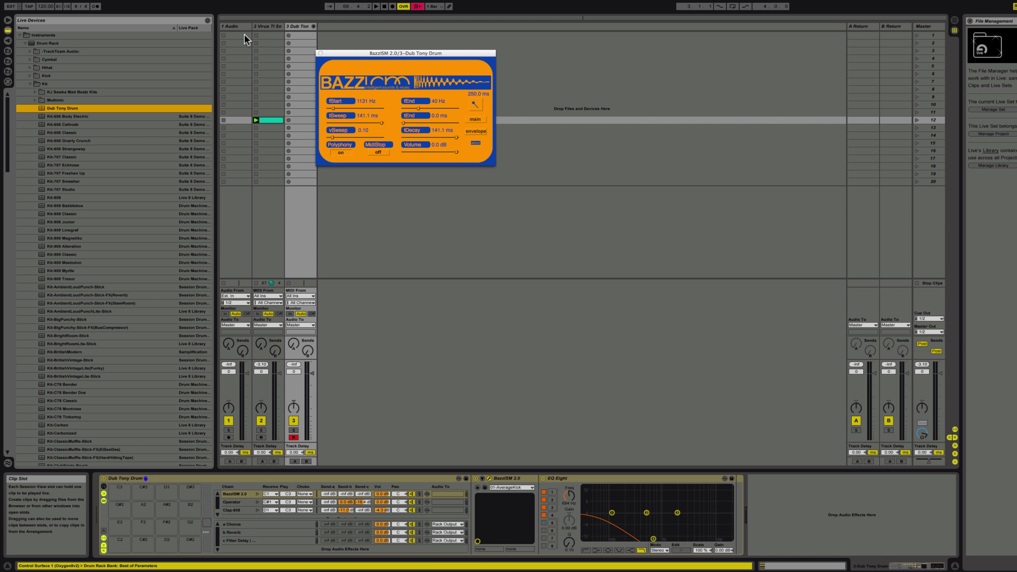
# Delete the empty audio track and close the drum rack's BazzISM 2.0 plug-in window.
pyautogui.click(242, 27)
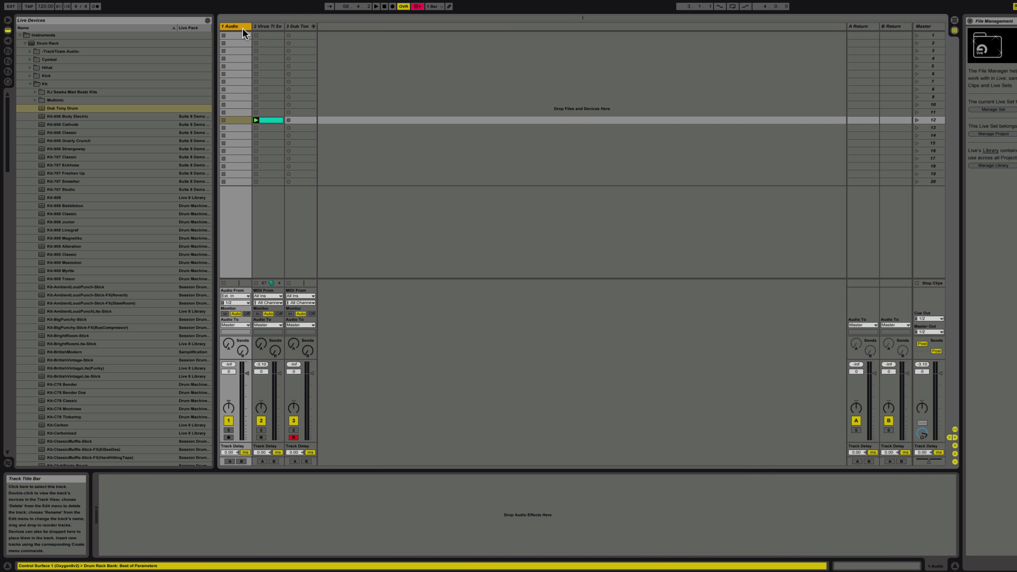
pyautogui.press('Delete')
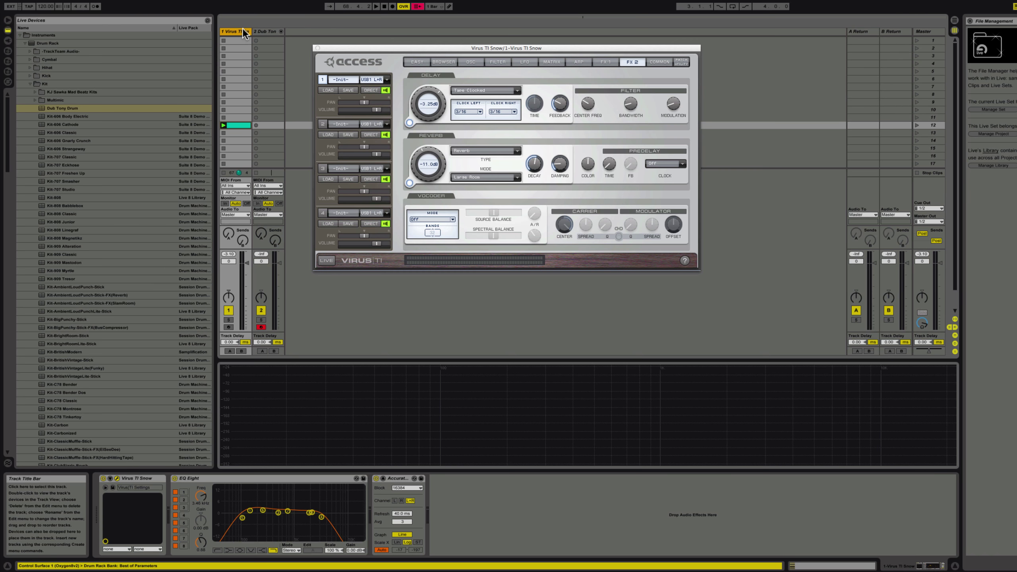
pyautogui.click(270, 124)
pyautogui.click(322, 53)
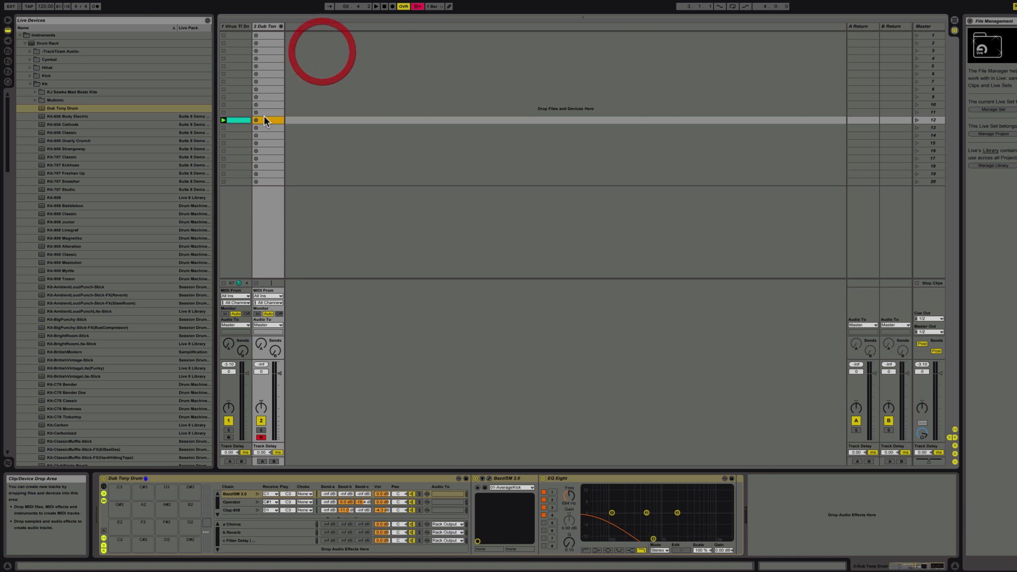
# Create and launch a drum clip in scene 12 with BazzISM 2.0 kick notes on all four beats.
pyautogui.doubleClick(264, 119)
pyautogui.click(256, 120)
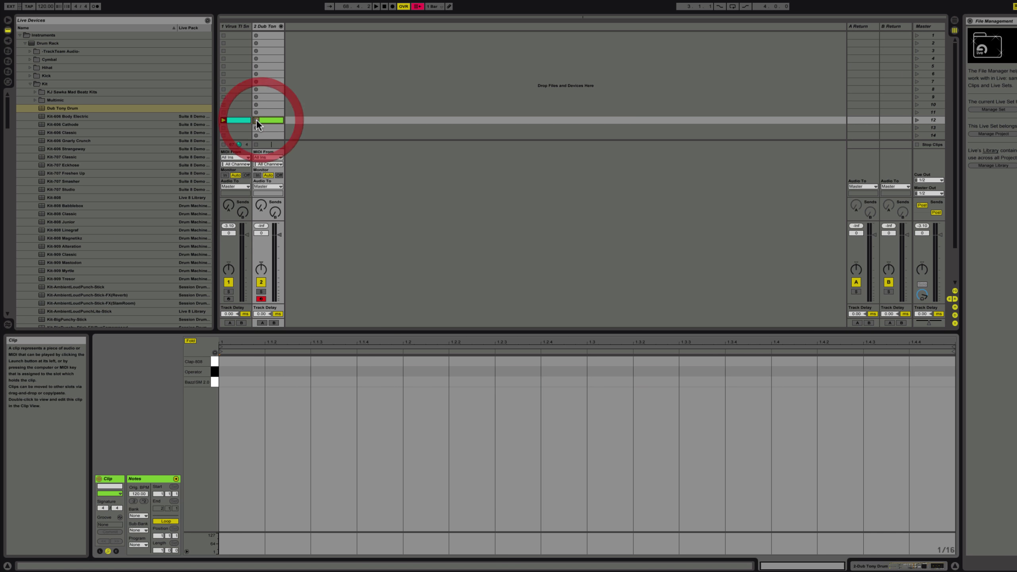
pyautogui.doubleClick(249, 382)
pyautogui.doubleClick(427, 381)
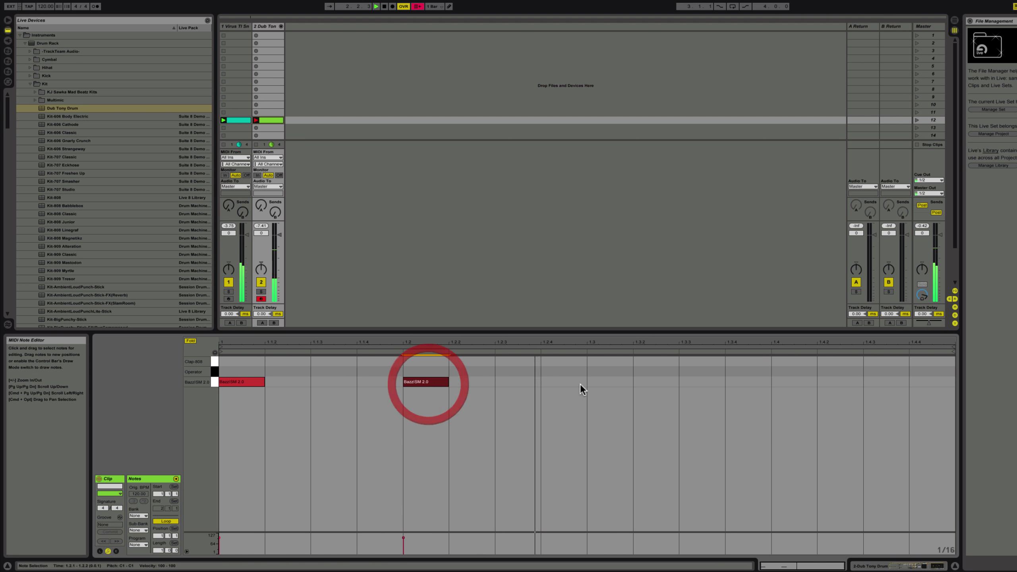
pyautogui.doubleClick(609, 382)
pyautogui.doubleClick(788, 382)
pyautogui.click(789, 383)
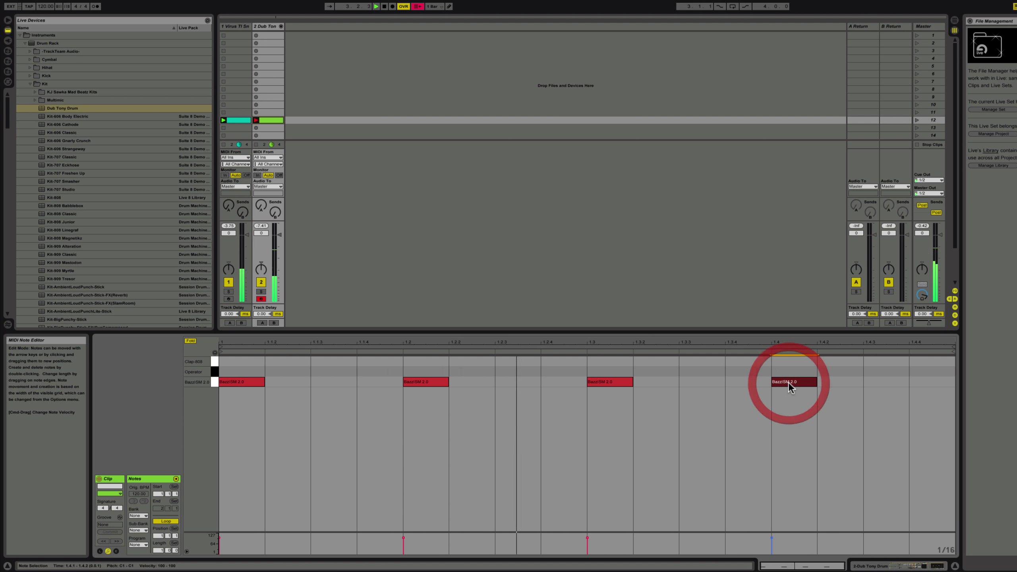
# Copy the spectrum analyzer from the Virus TI Snow track onto the drum track.
pyautogui.click(892, 567)
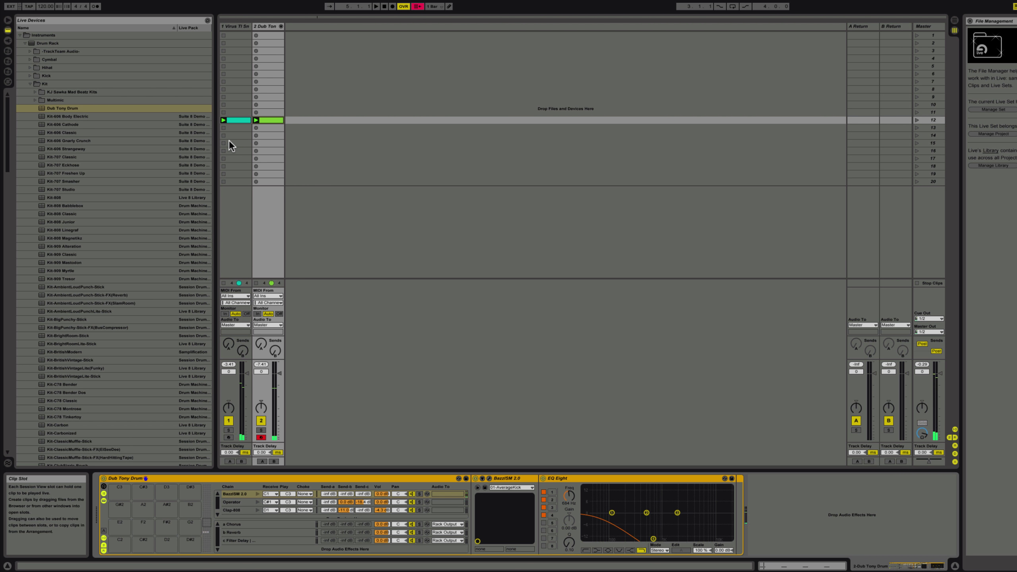
pyautogui.click(236, 26)
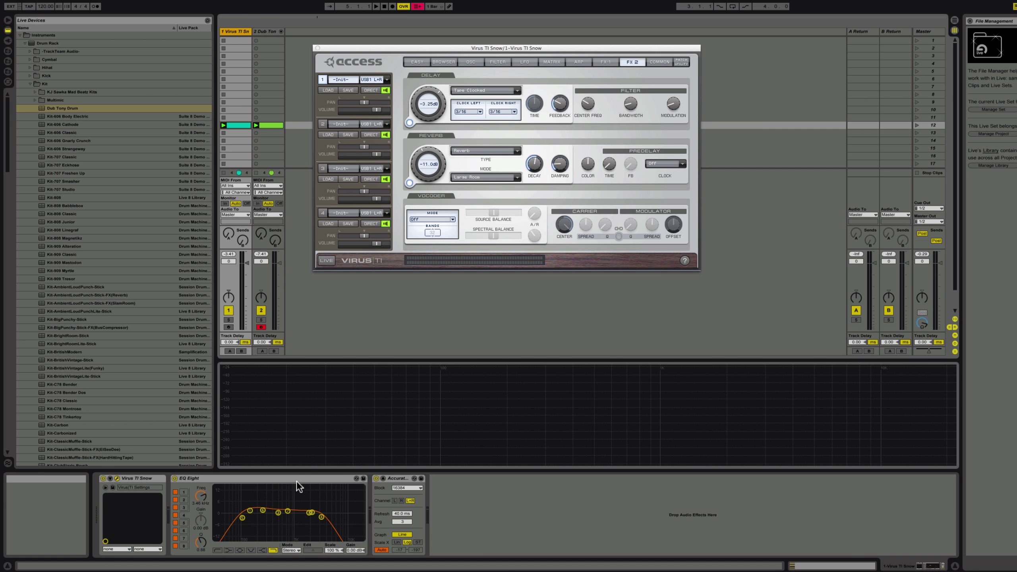
pyautogui.click(404, 479)
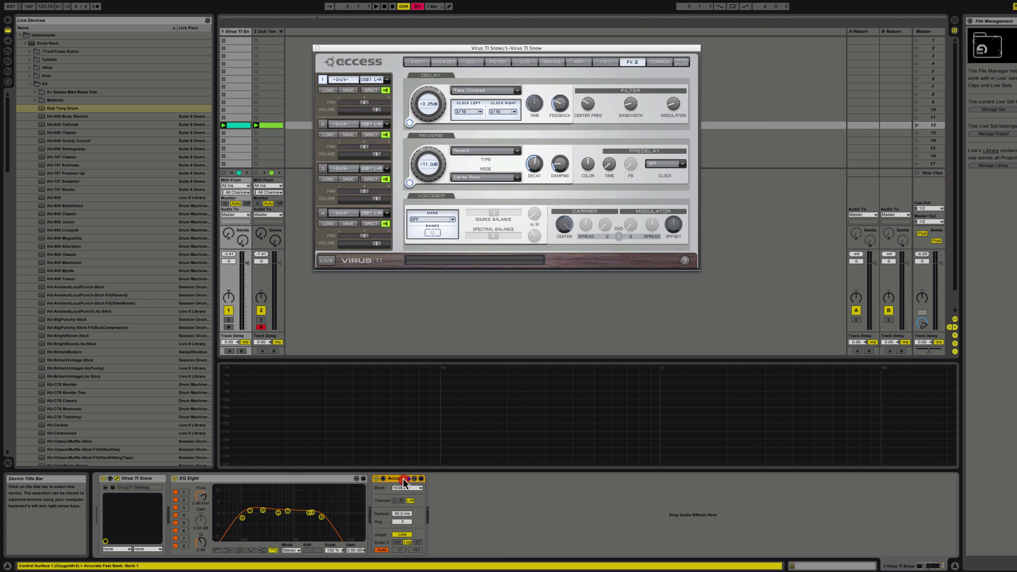
pyautogui.moveTo(404, 481); pyautogui.dragTo(281, 91)
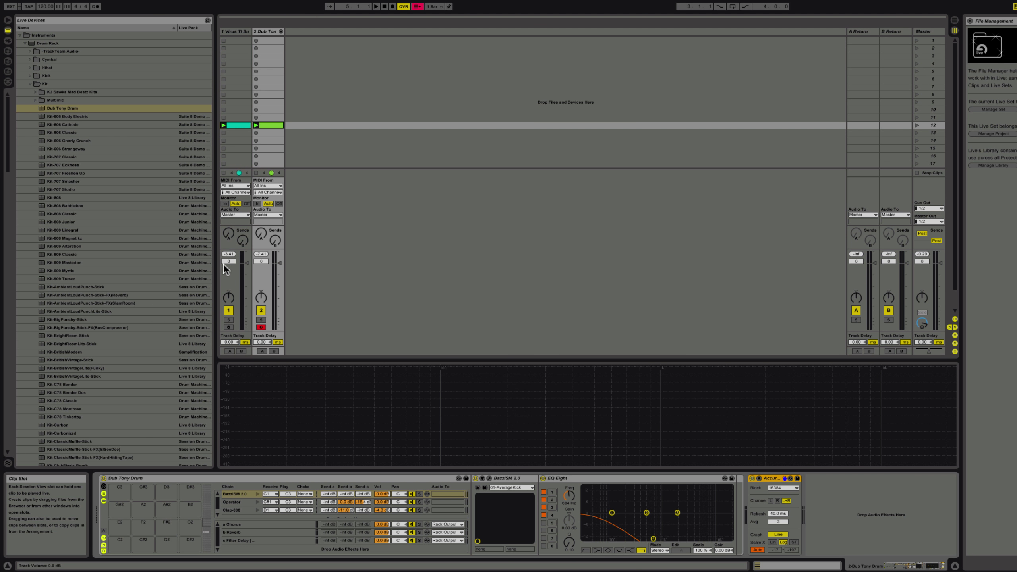
# Solo the drum track and play its clip to examine the kick's low-frequency peak in the spectrum.
pyautogui.click(260, 320)
pyautogui.click(256, 125)
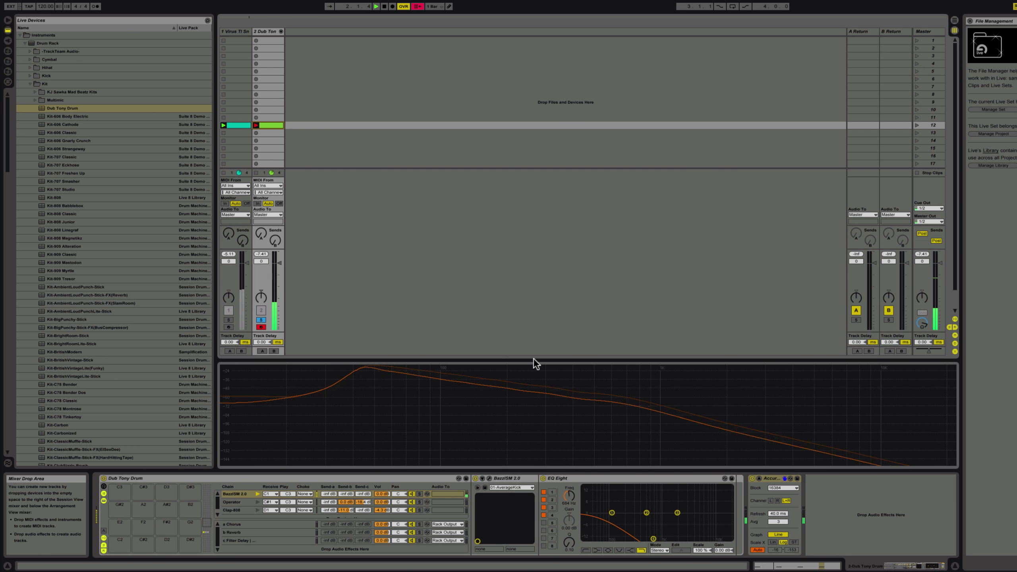
pyautogui.moveTo(386, 373)
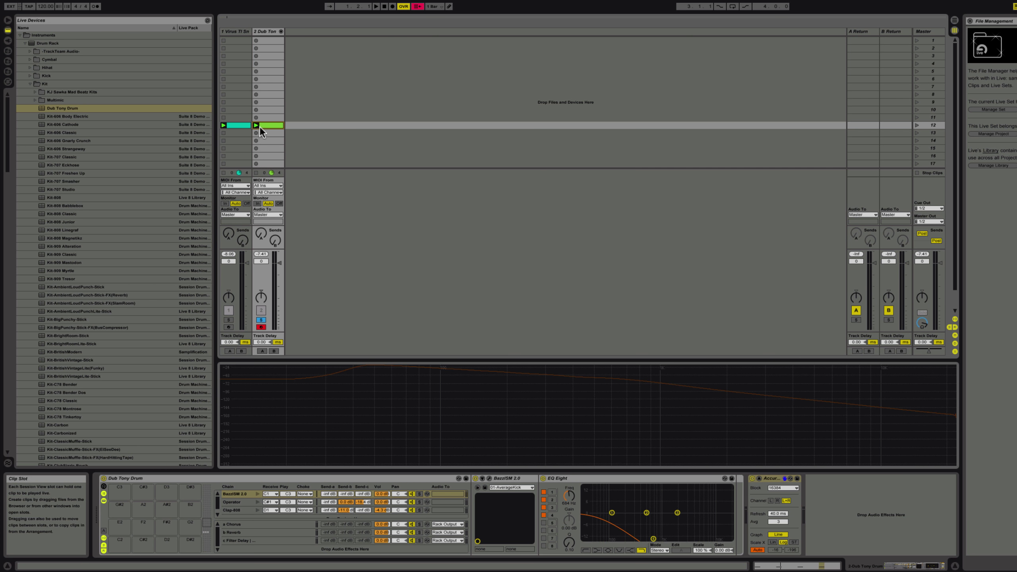
# Examine the chord clip's lowest notes and compare them with the drum clip's kick pattern.
pyautogui.doubleClick(230, 126)
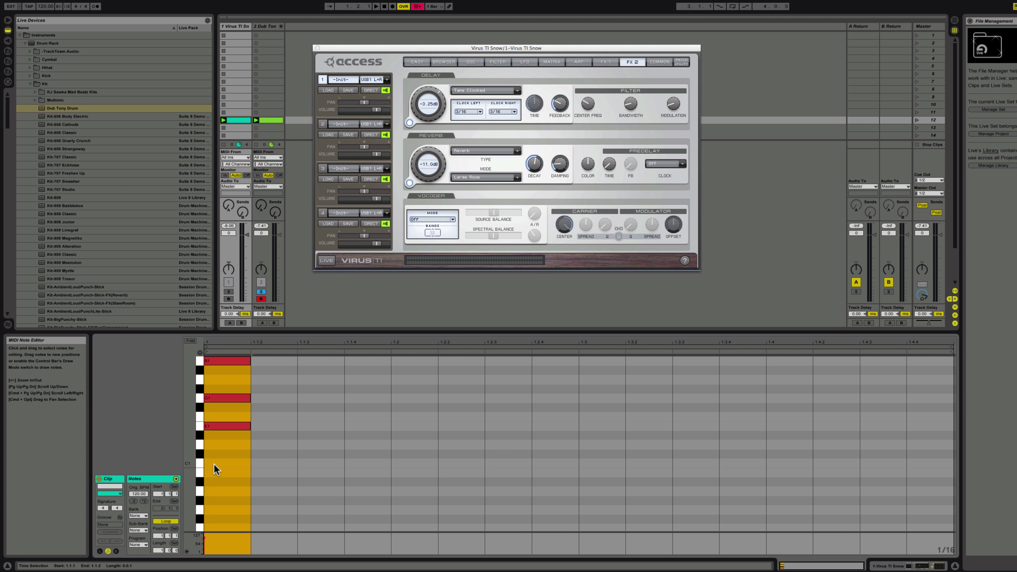
pyautogui.scroll(-3, 198, 469)
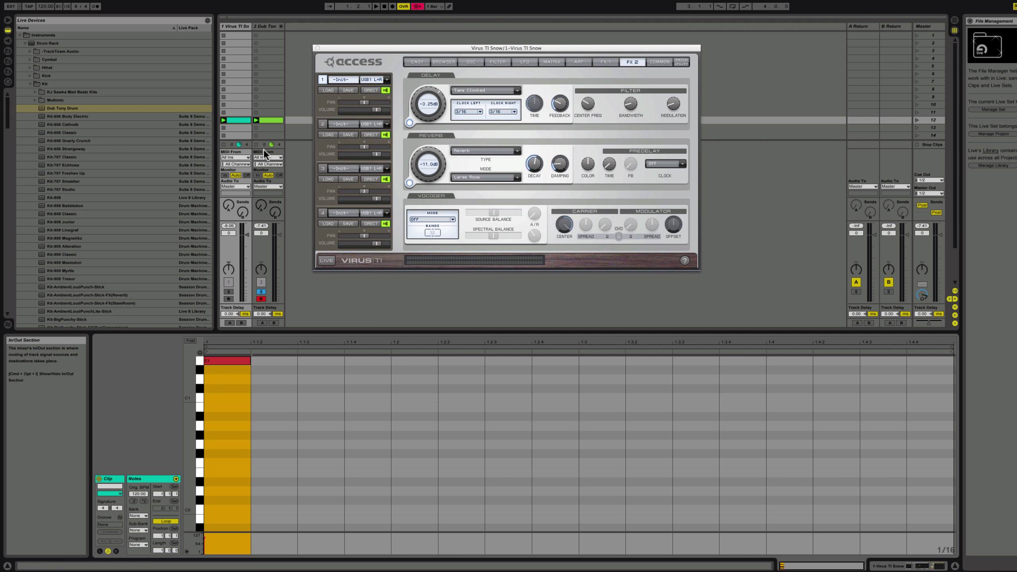
pyautogui.click(255, 120)
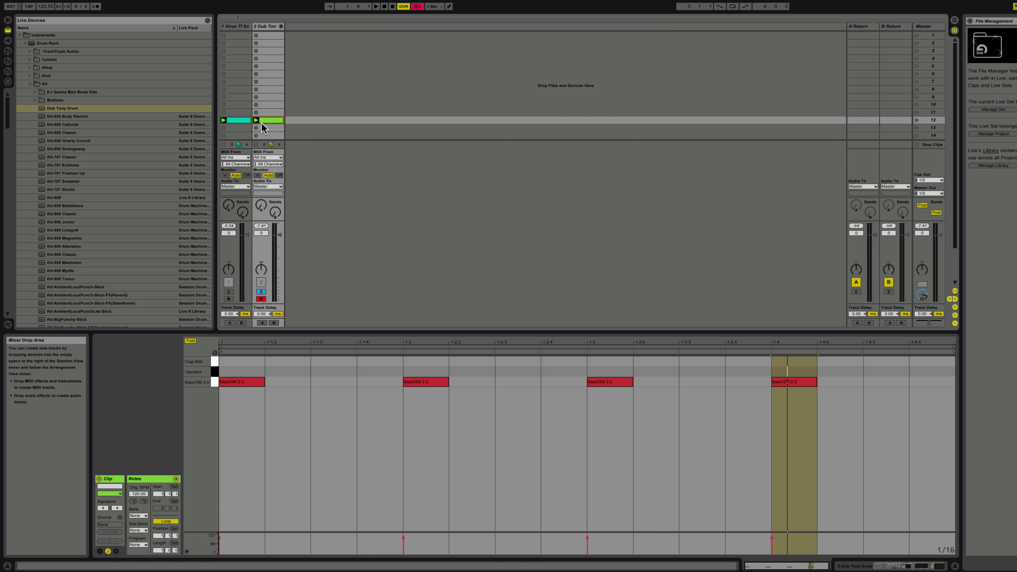
pyautogui.click(245, 120)
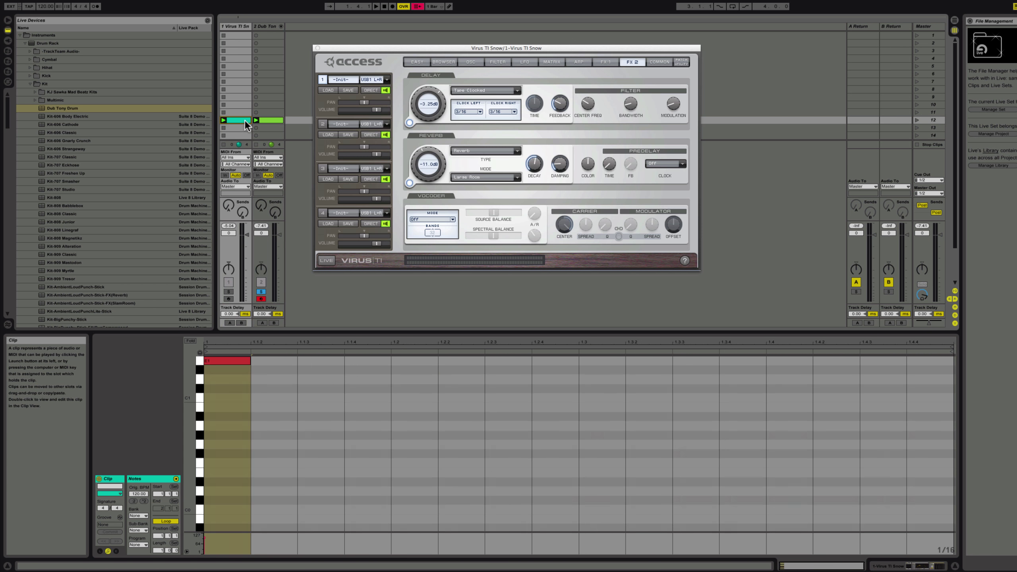
# Copy the spectrum analyzer from the Virus TI Snow track onto the Master track.
pyautogui.click(240, 26)
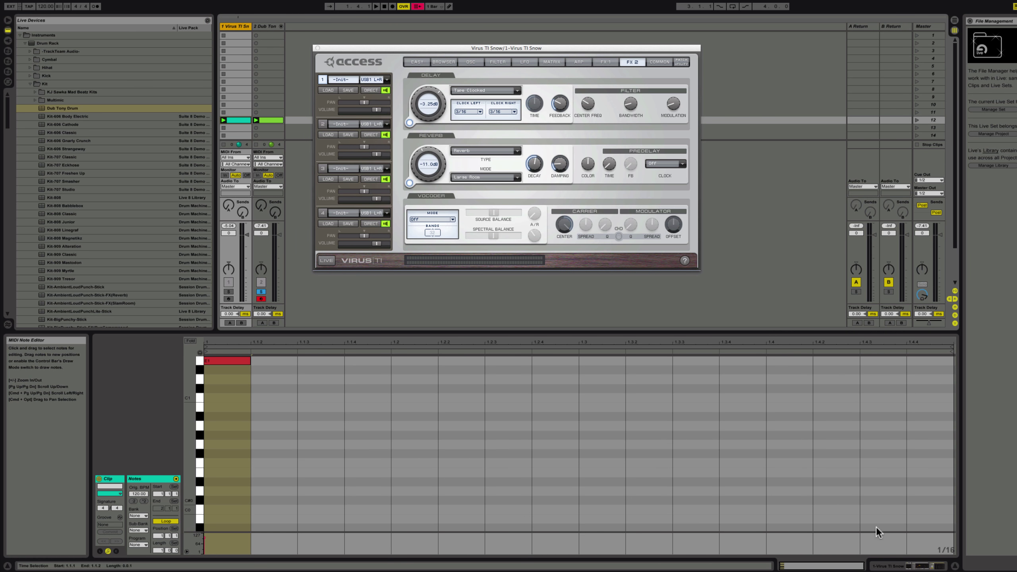
pyautogui.click(909, 566)
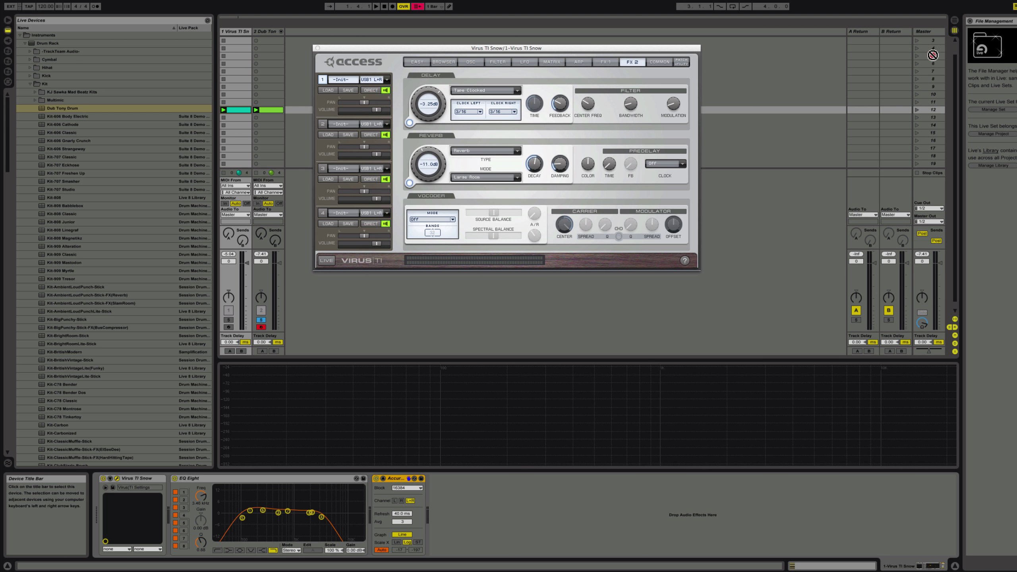
pyautogui.click(933, 29)
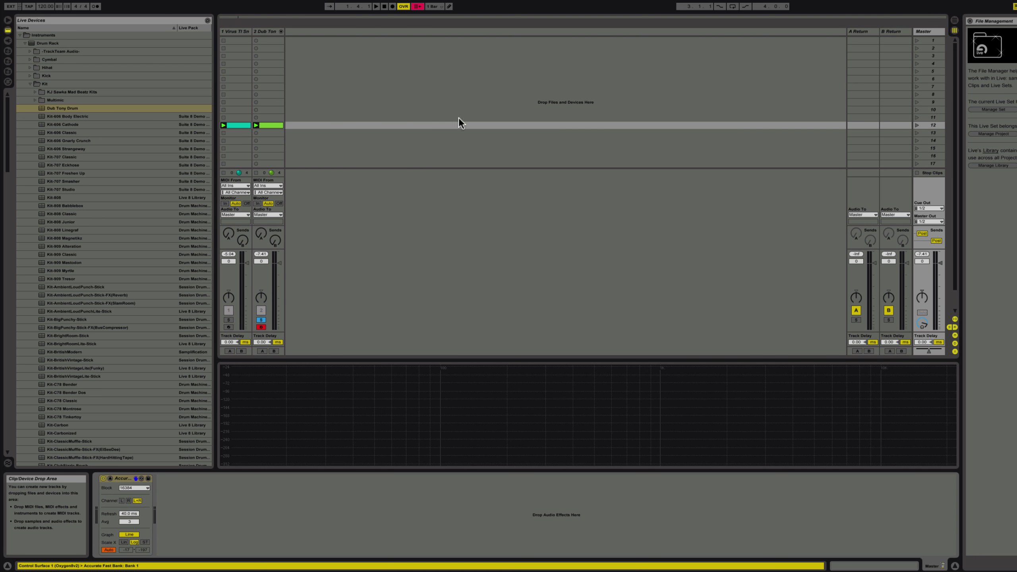
# Unsolo the drum track and play both clips to examine the combined kick and chord spectrum on the Master.
pyautogui.click(260, 320)
pyautogui.click(256, 125)
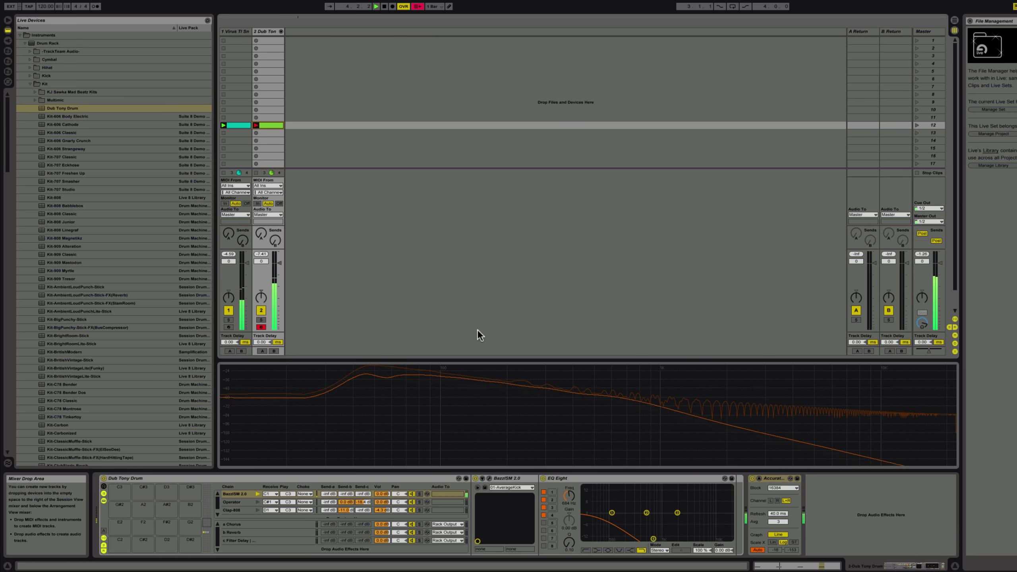
pyautogui.click(925, 33)
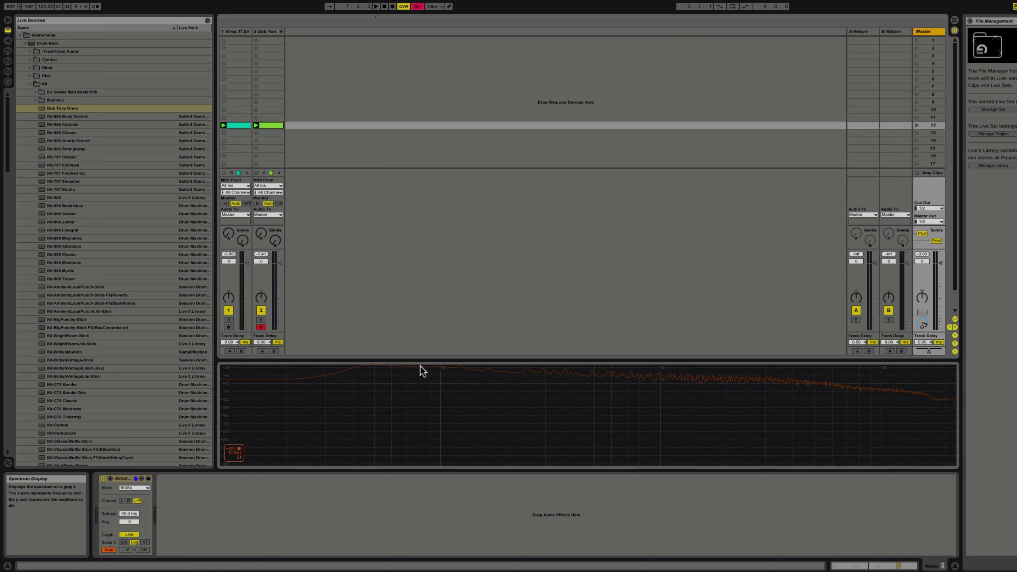
pyautogui.click(271, 126)
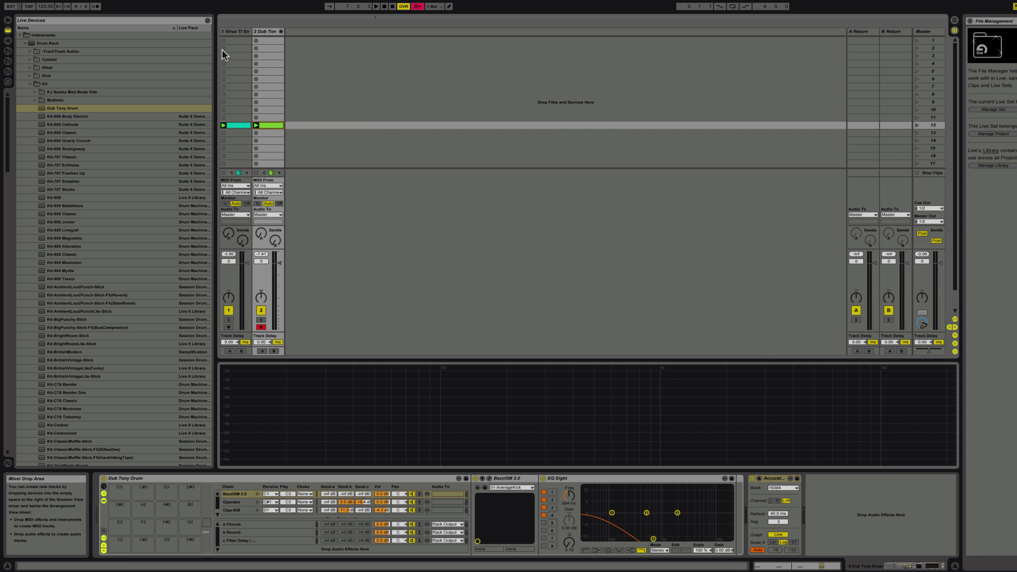
# Solo the Virus TI Snow track and play it to examine the chord's low end in the spectrum.
pyautogui.click(235, 31)
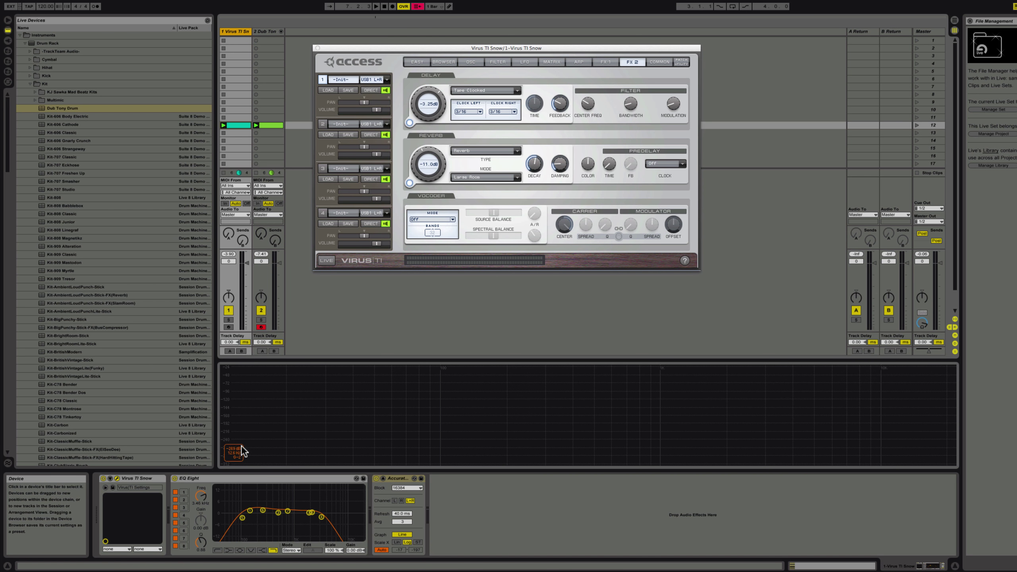
pyautogui.click(230, 320)
pyautogui.press('space')
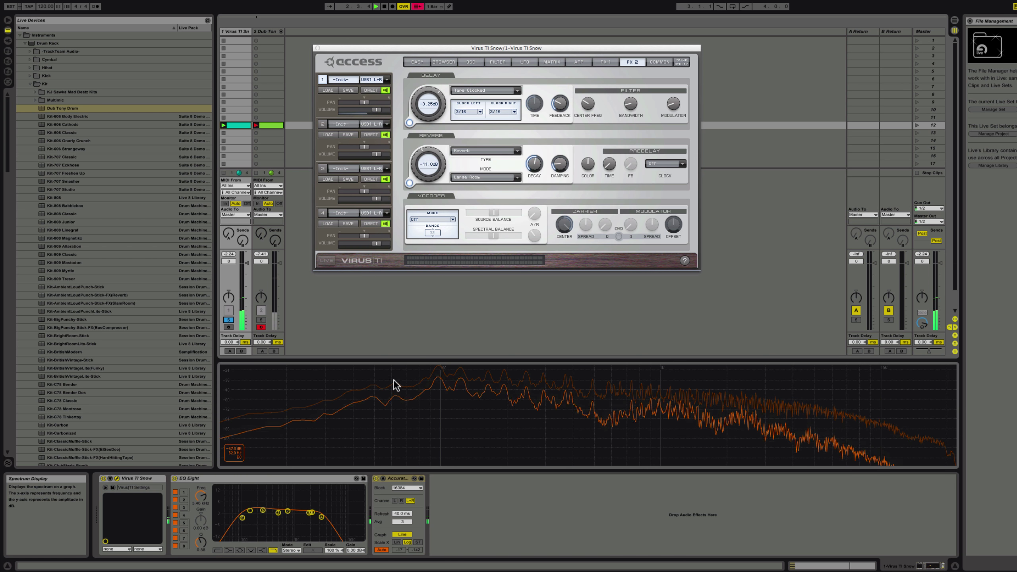
pyautogui.press('space')
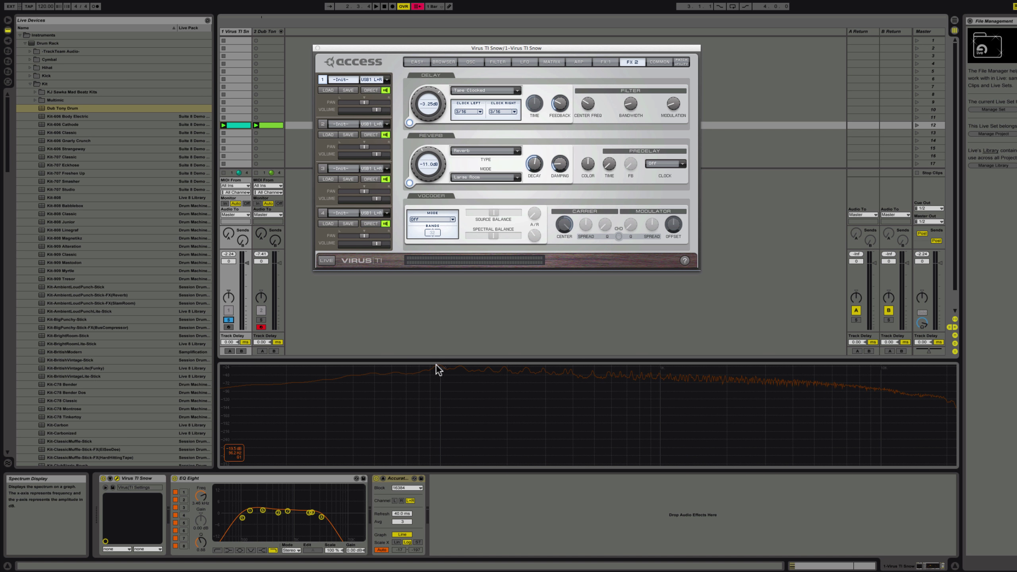
# Raise the low cut of the chord's EQ Eight to 114 Hz and play the result.
pyautogui.click(241, 518)
pyautogui.moveTo(243, 519); pyautogui.dragTo(244, 518)
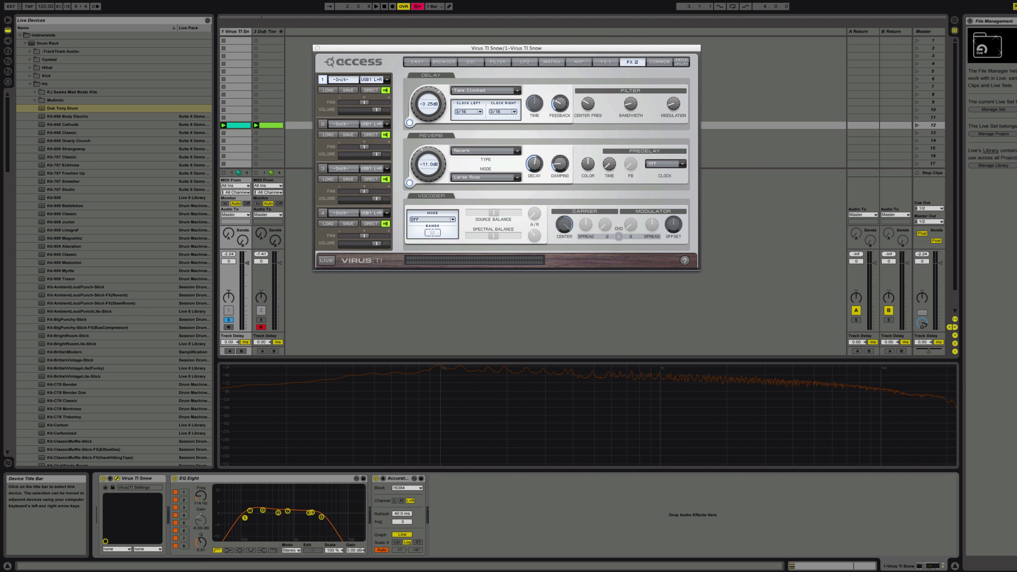
pyautogui.press('space')
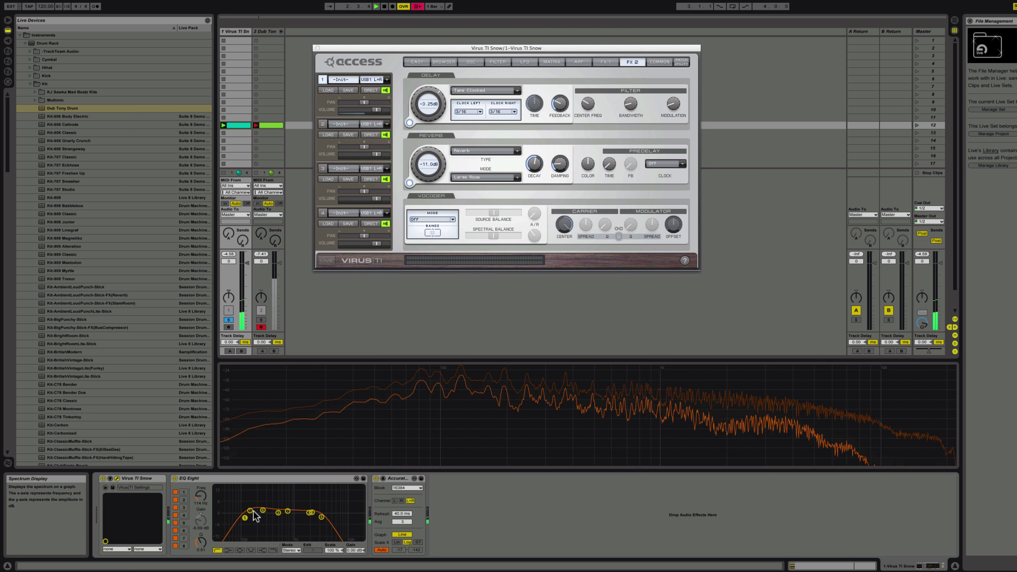
# Flatten EQ Eight's low and mid bands, setting the band at about 143 Hz to 0.00 dB gain.
pyautogui.moveTo(250, 511); pyautogui.dragTo(288, 512)
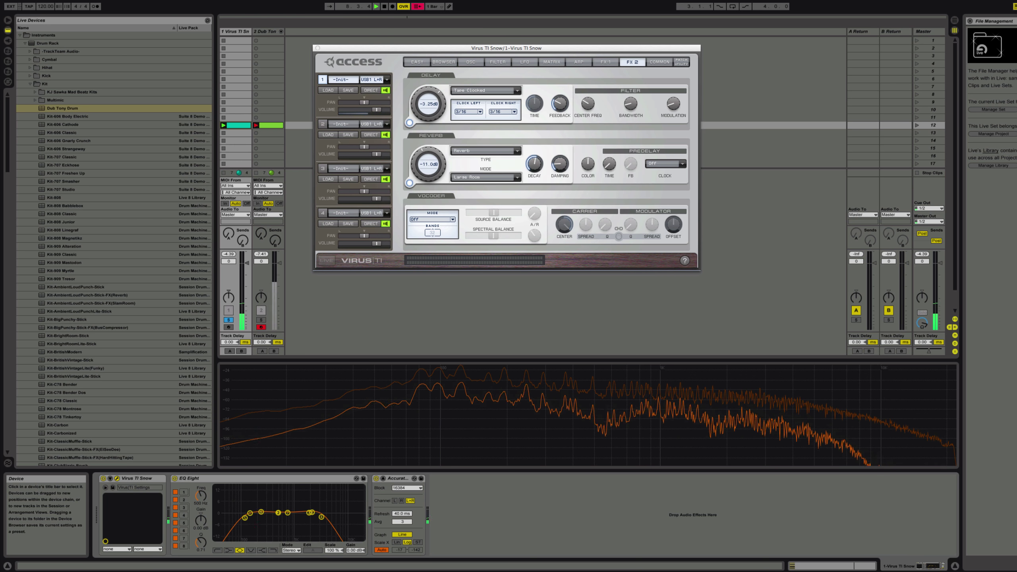
pyautogui.click(261, 513)
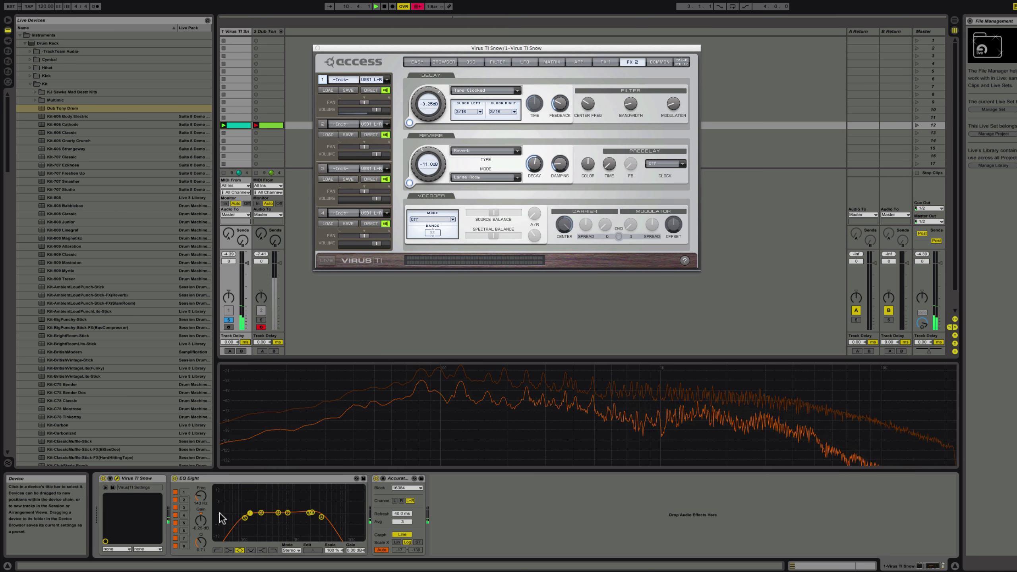
pyautogui.moveTo(202, 518); pyautogui.dragTo(201, 516)
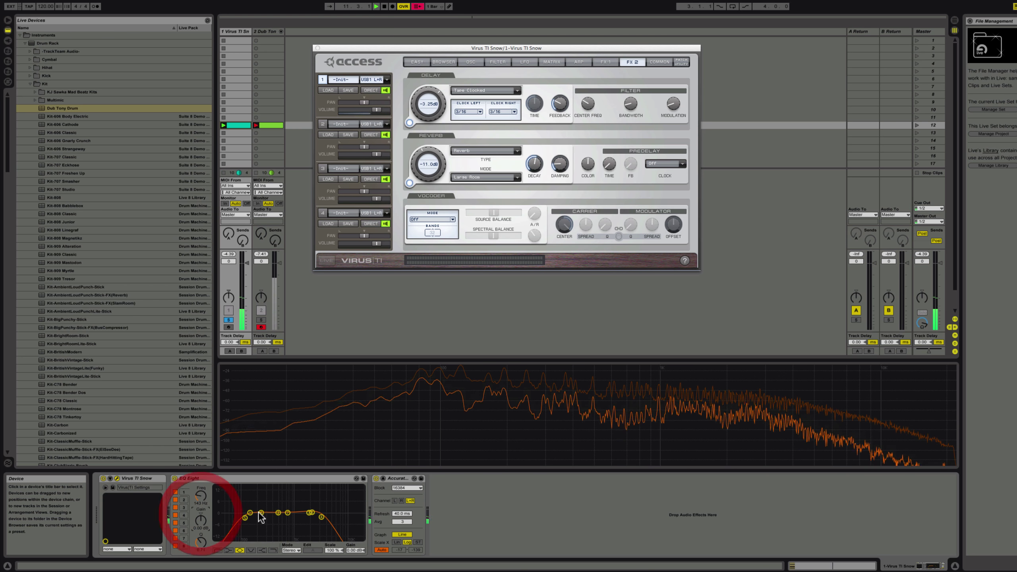
# Flatten the chord EQ Eight's upper band at about 2.00 kHz to 0.00 dB gain.
pyautogui.click(309, 515)
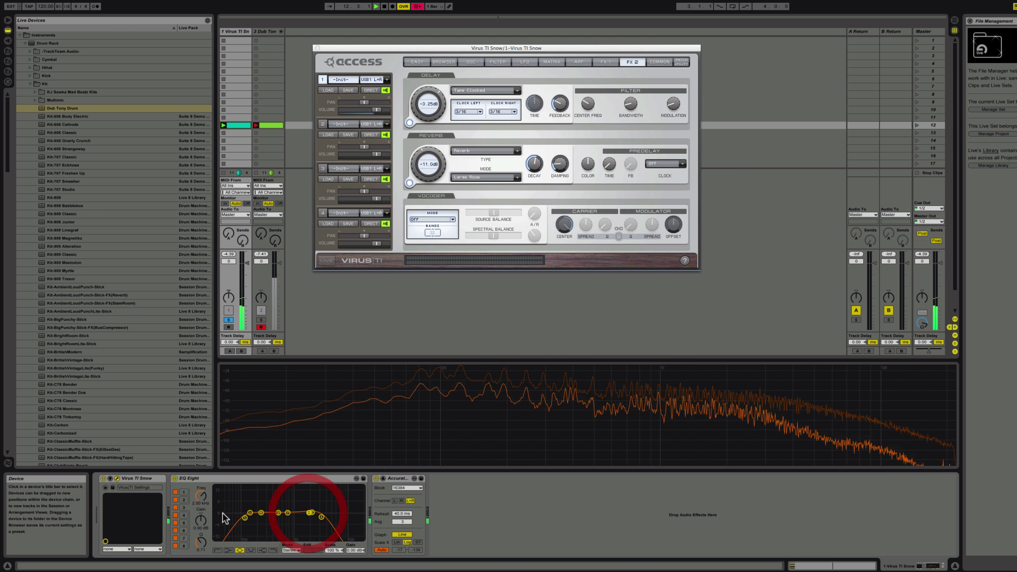
pyautogui.click(202, 514)
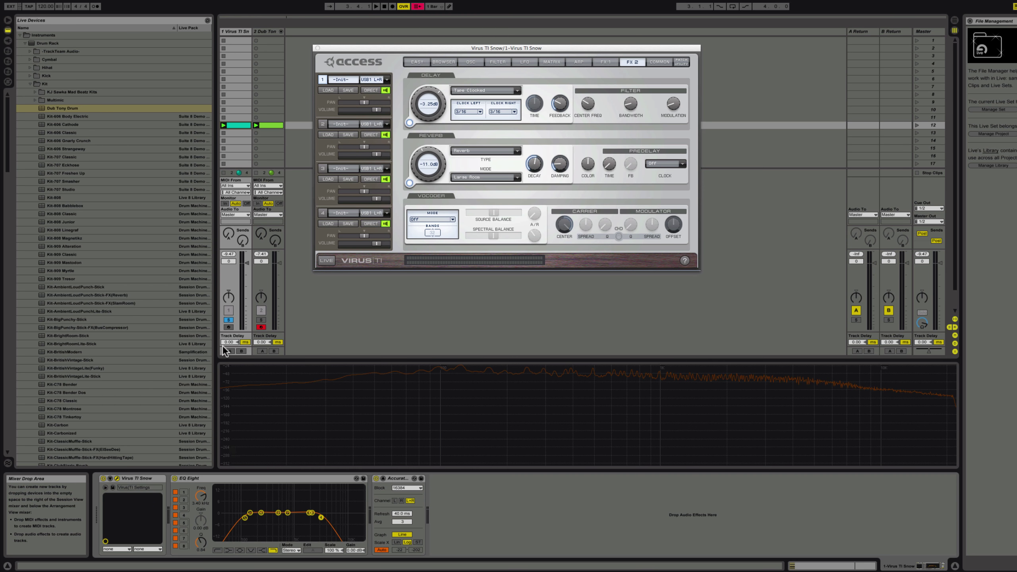
# Show the drum track's device chain and collapse the Kit folder in the device browser.
pyautogui.click(256, 124)
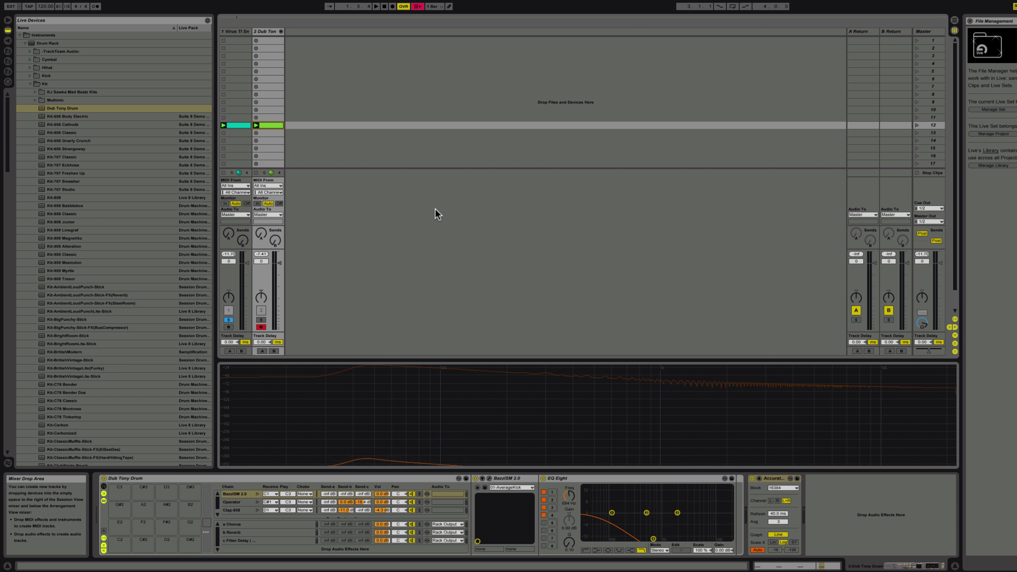
pyautogui.click(30, 84)
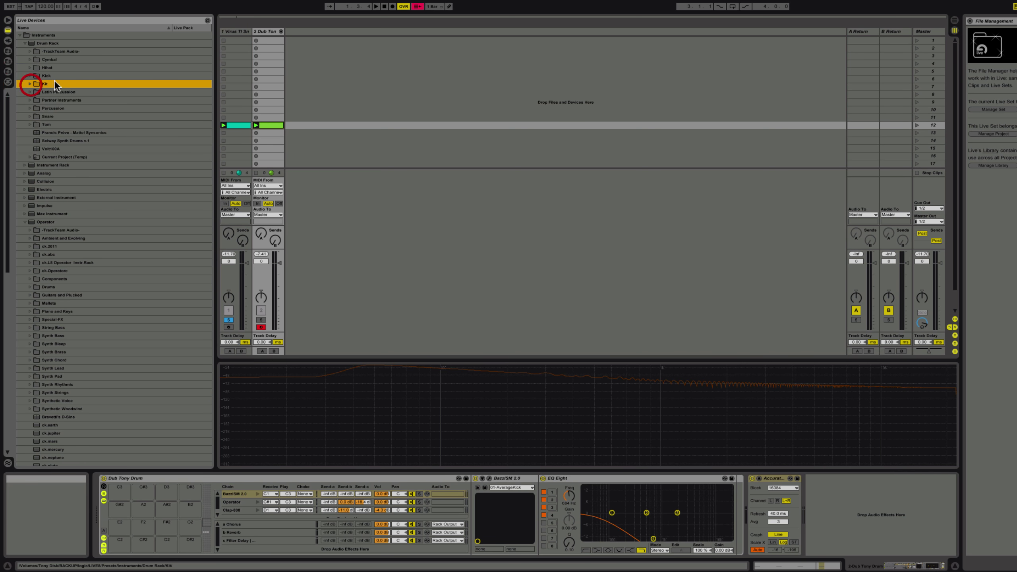
# Examine the MIDI notes of the Virus TI Snow clip and the drum clip, then return to the device view.
pyautogui.click(232, 35)
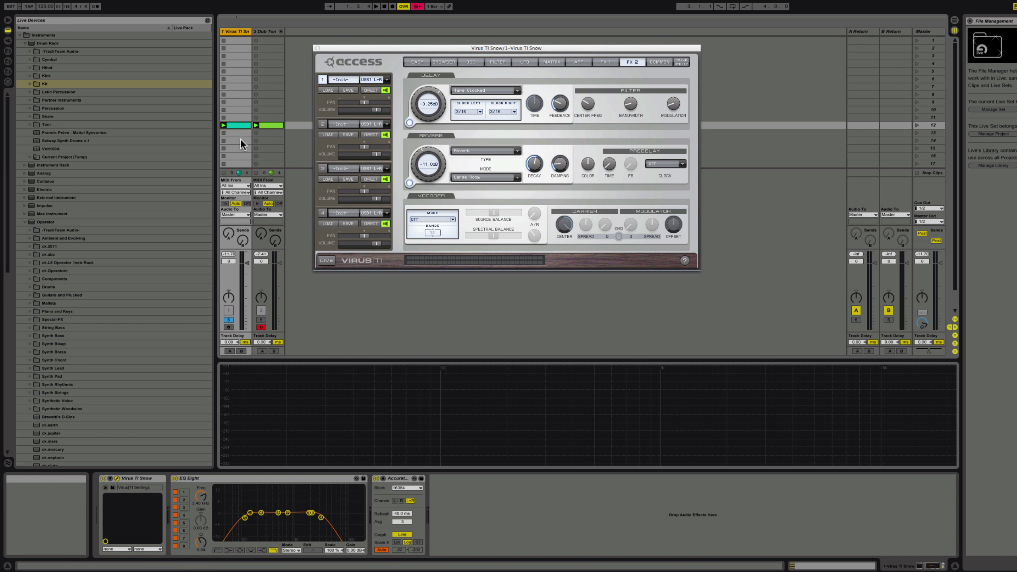
pyautogui.doubleClick(240, 126)
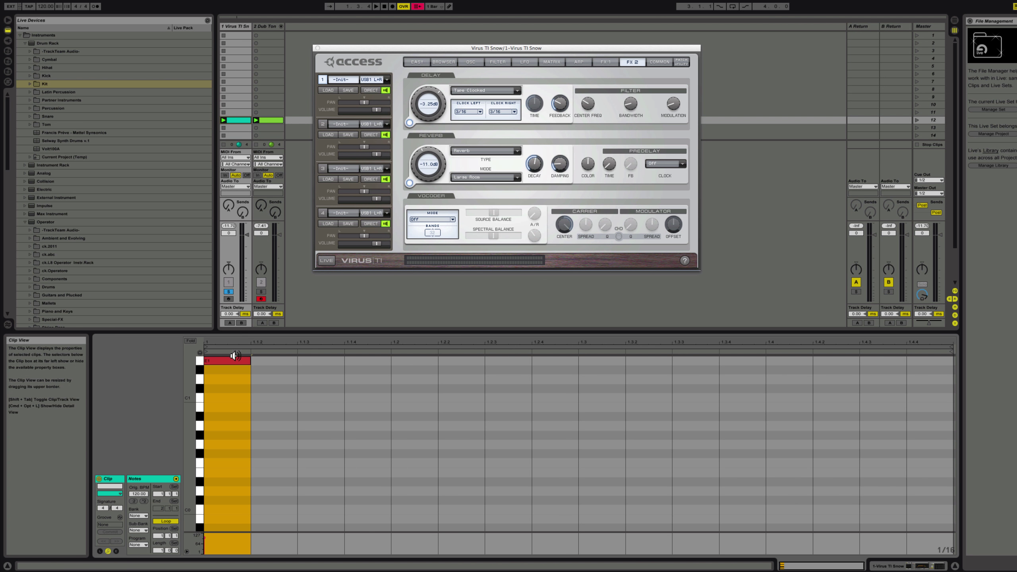
pyautogui.click(266, 125)
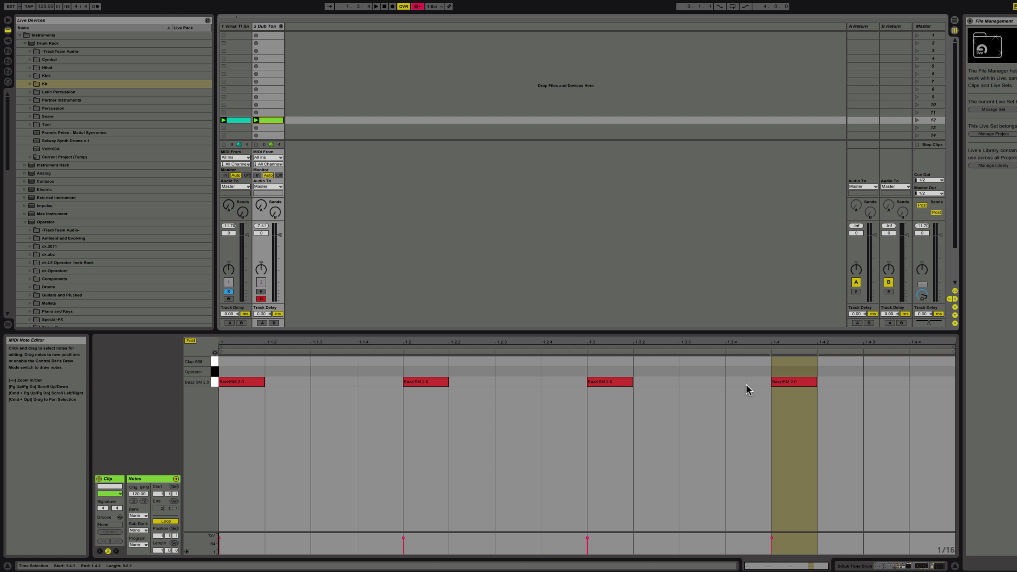
pyautogui.hotkey('shift', 'Tab')
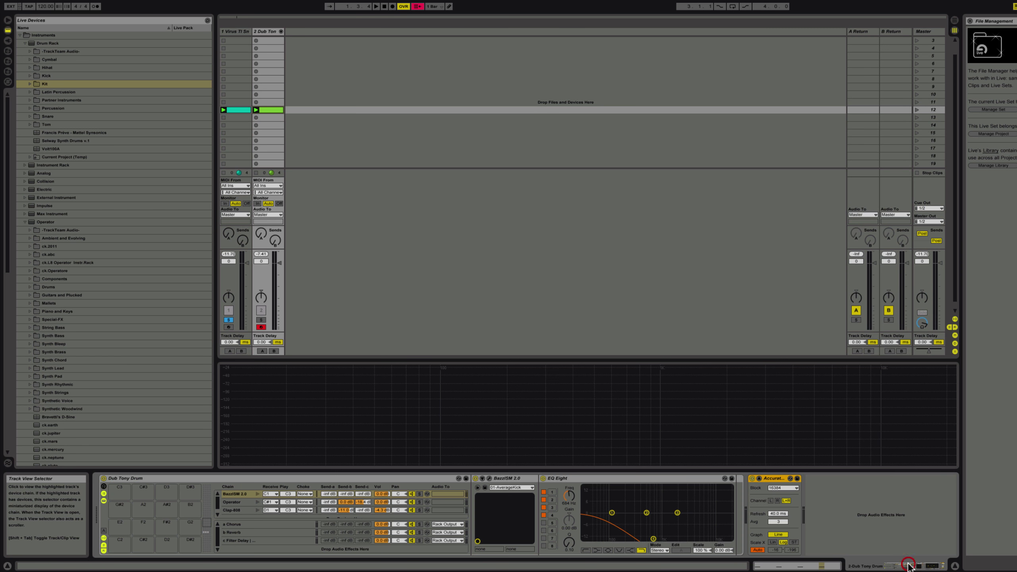
# Solo the drum track and play its clip to examine the kick's spectrum on the track and on the Master.
pyautogui.click(261, 320)
pyautogui.click(256, 110)
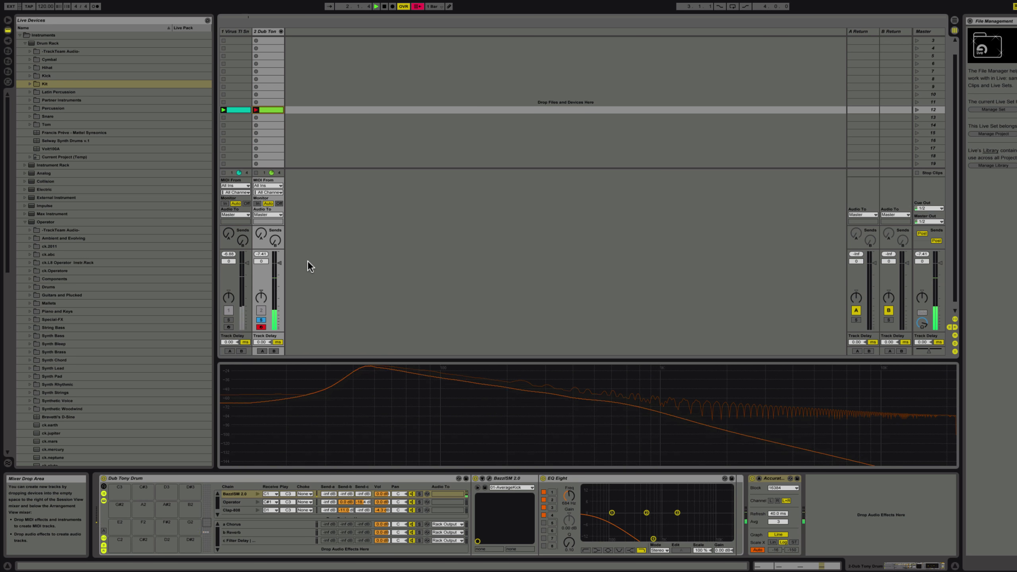
pyautogui.moveTo(385, 370)
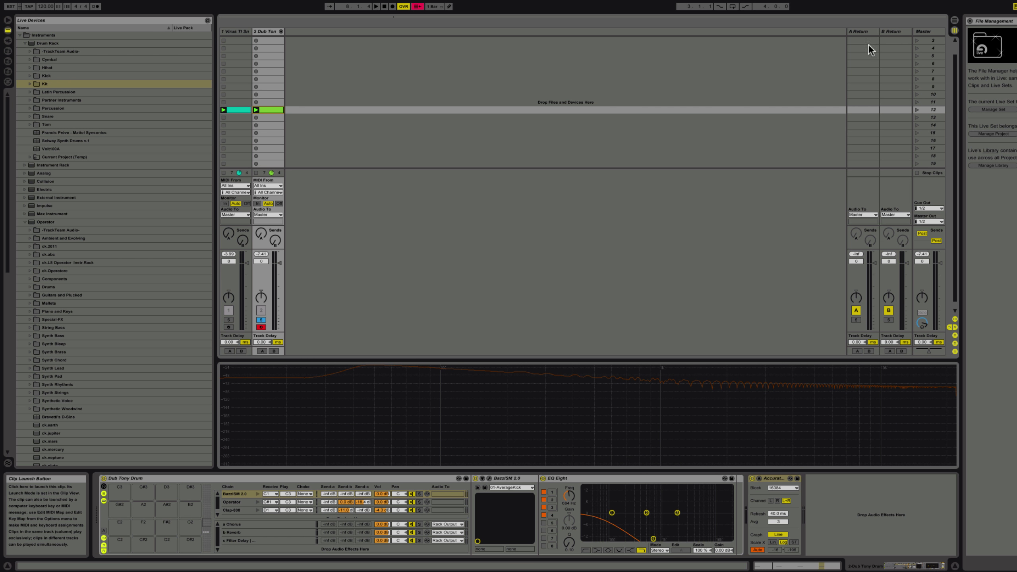
pyautogui.click(930, 31)
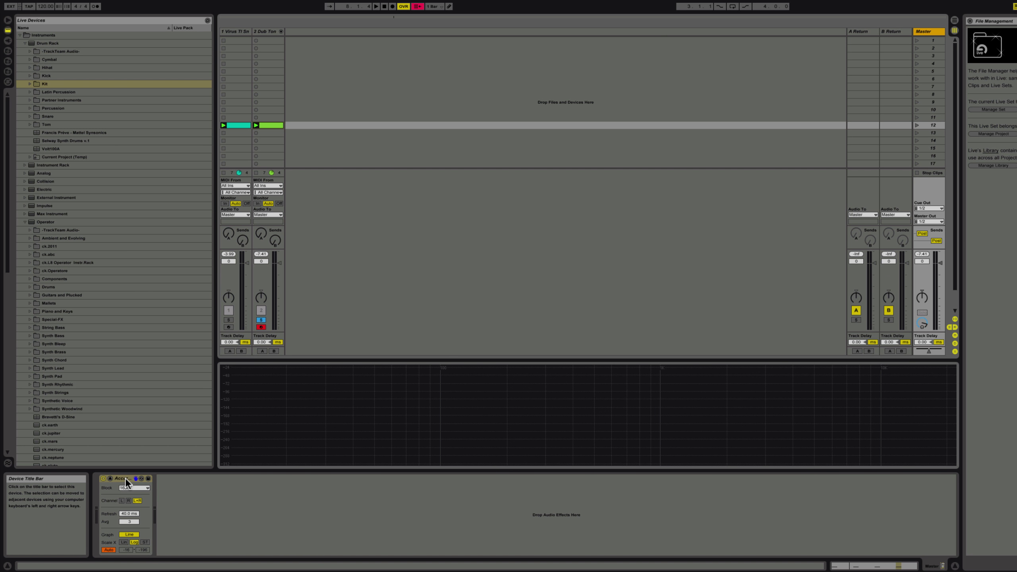
pyautogui.click(256, 125)
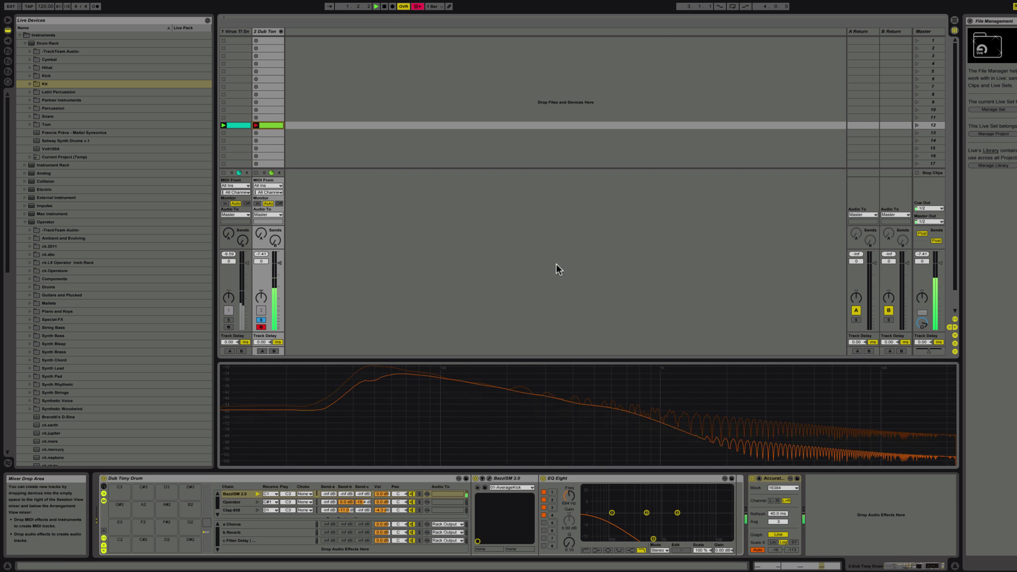
pyautogui.click(932, 31)
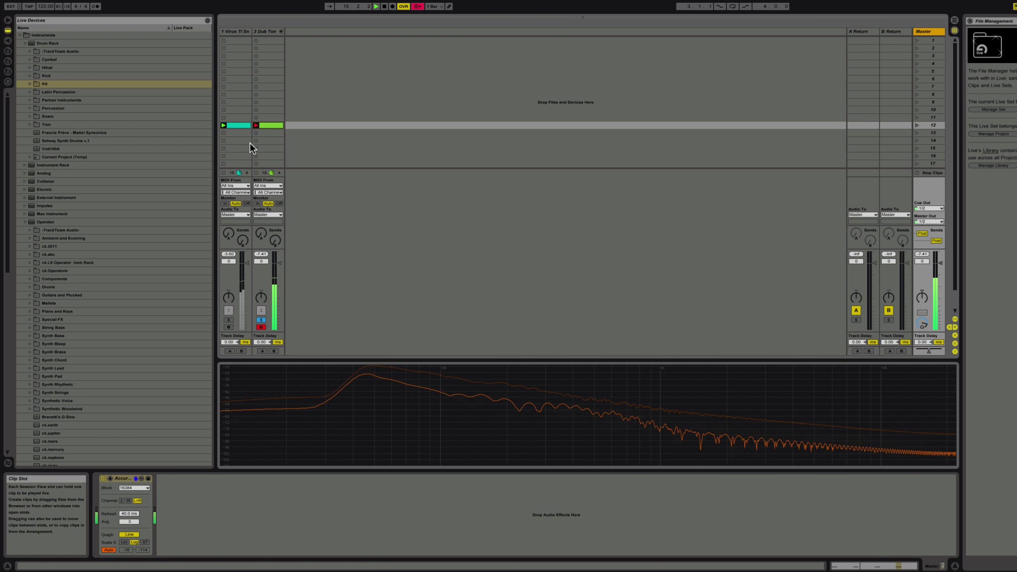
# Nudge the high cut of the drum track's EQ Eight slightly higher in frequency while the kick plays.
pyautogui.click(268, 127)
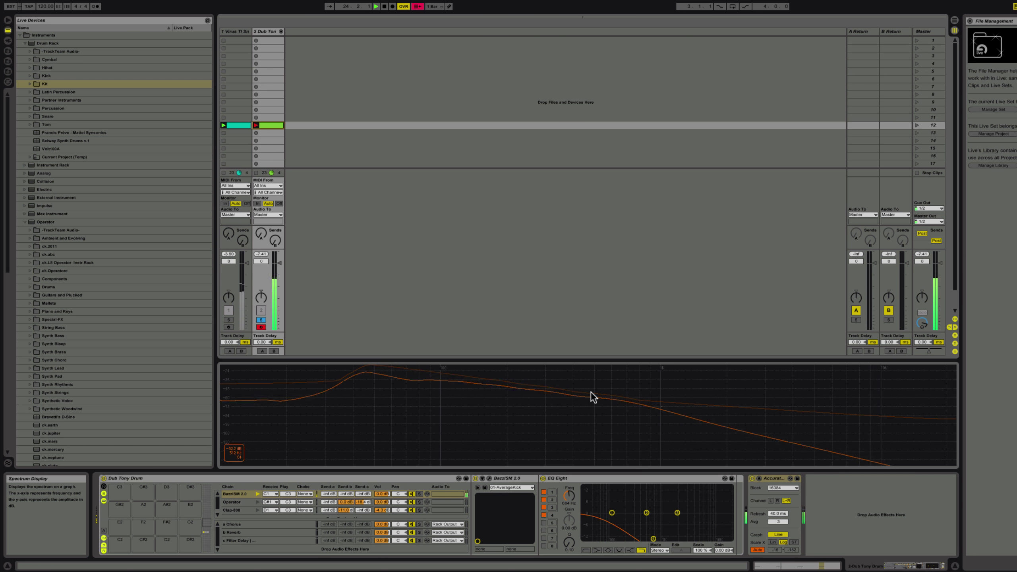
pyautogui.moveTo(654, 539)
pyautogui.mouseDown()
pyautogui.moveTo(636, 539)
pyautogui.moveTo(656, 539)
pyautogui.mouseUp()
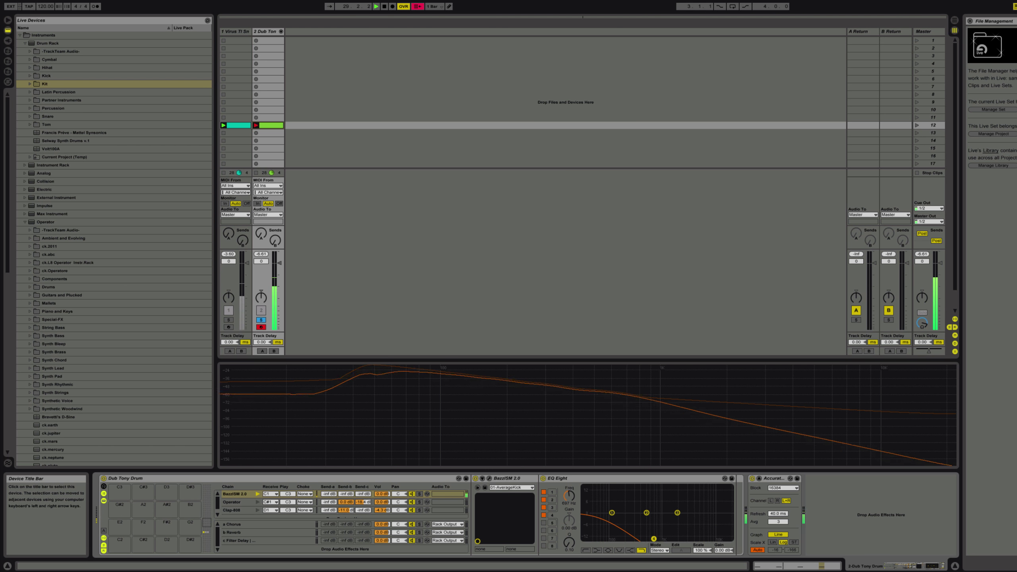
pyautogui.moveTo(655, 541); pyautogui.dragTo(656, 542)
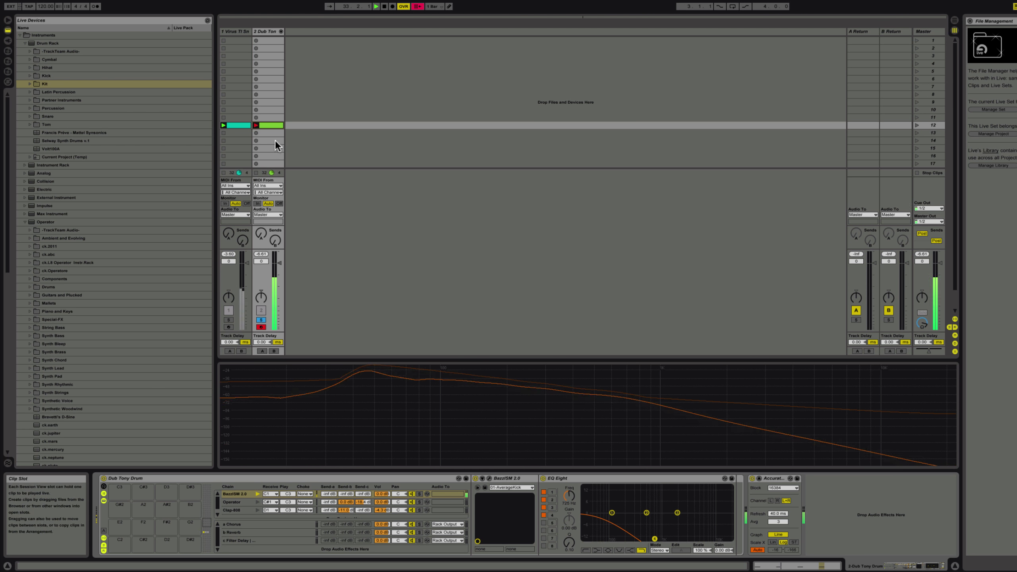
# Unsolo the drum track and examine the combined kick and chord spectrum on the Master.
pyautogui.click(262, 321)
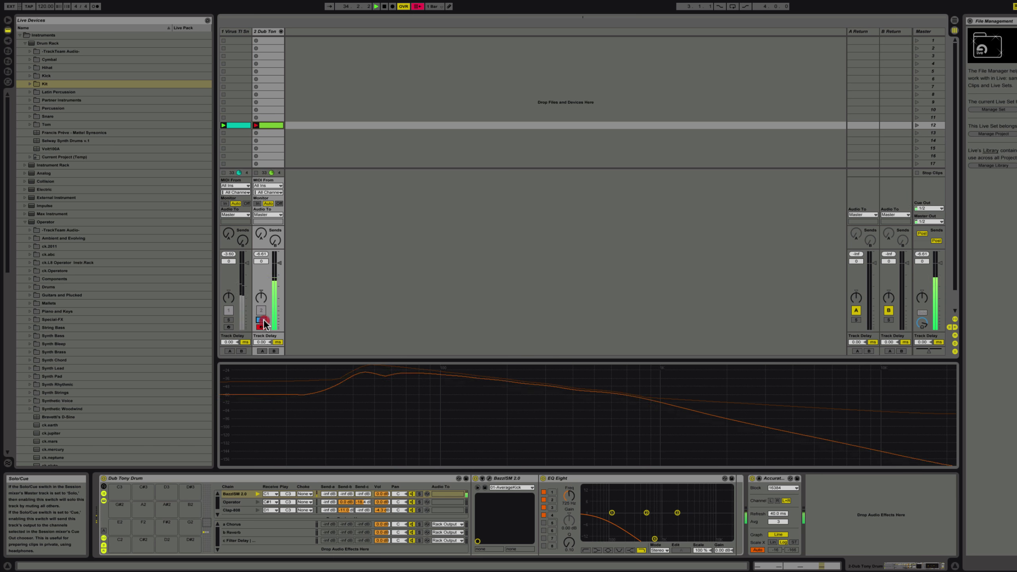
pyautogui.click(937, 31)
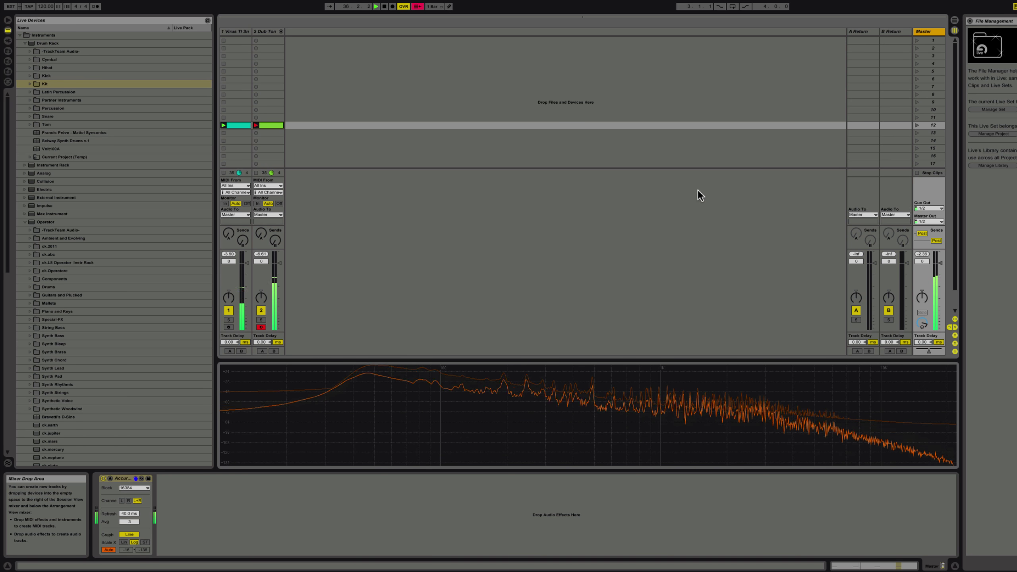
pyautogui.moveTo(691, 410)
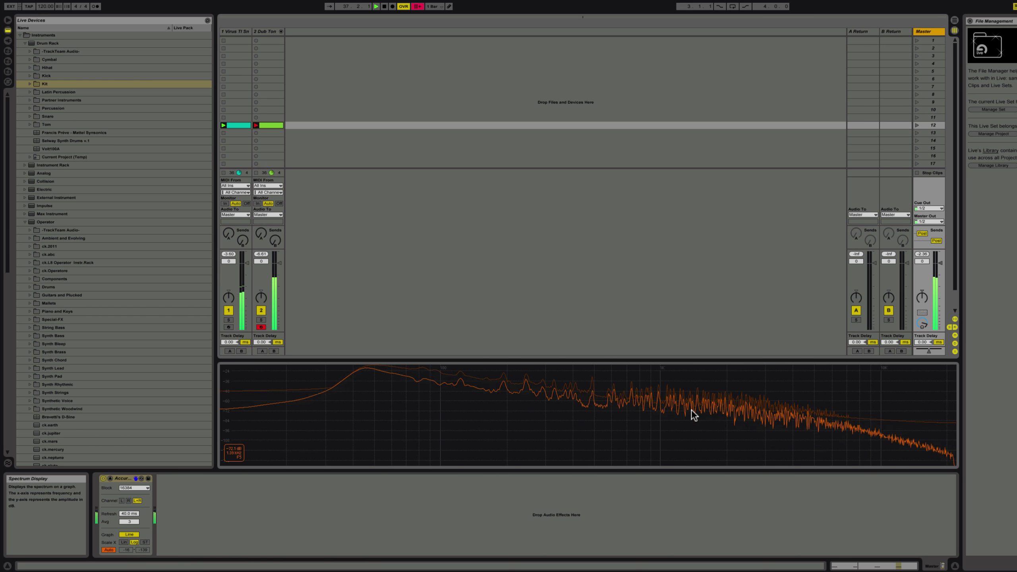
# Lower the high cut of the chord's EQ Eight to about 1.36 kHz.
pyautogui.click(237, 125)
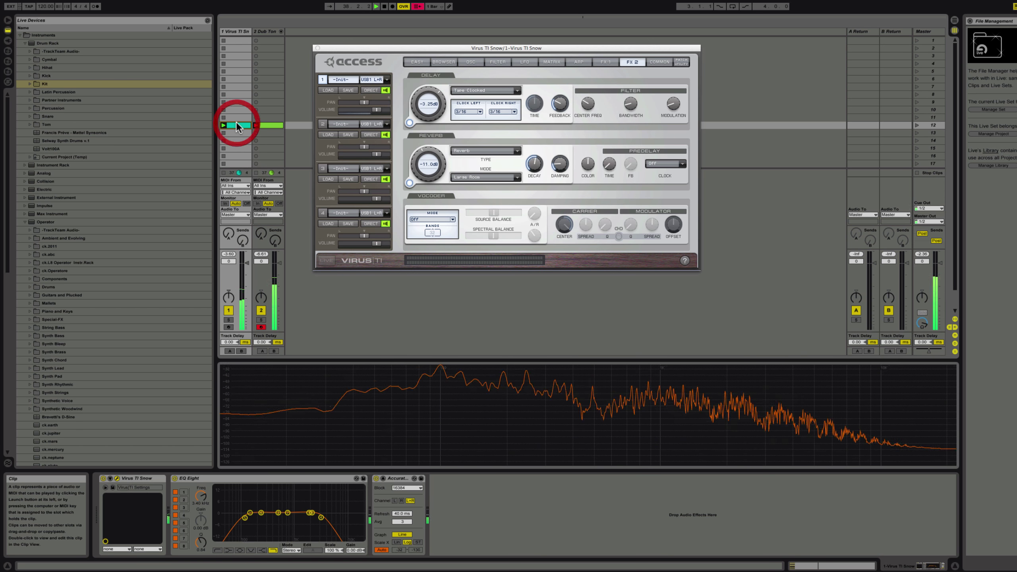
pyautogui.moveTo(320, 517); pyautogui.dragTo(300, 516)
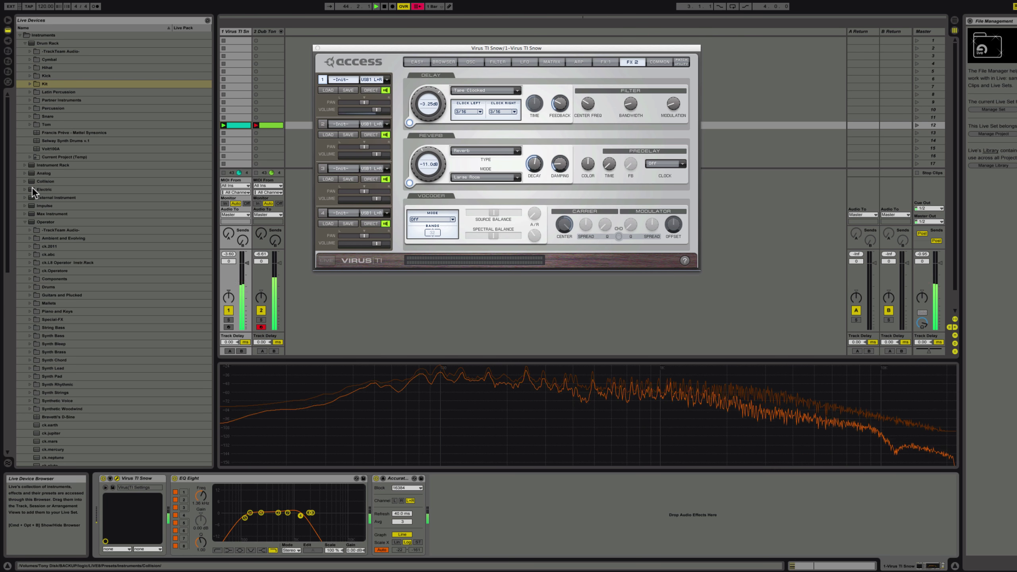
# Insert an Auto Filter before EQ Eight on the Virus TI Snow track, set it to band-pass and adjust its cutoff and resonance.
pyautogui.scroll(-15, 32, 188)
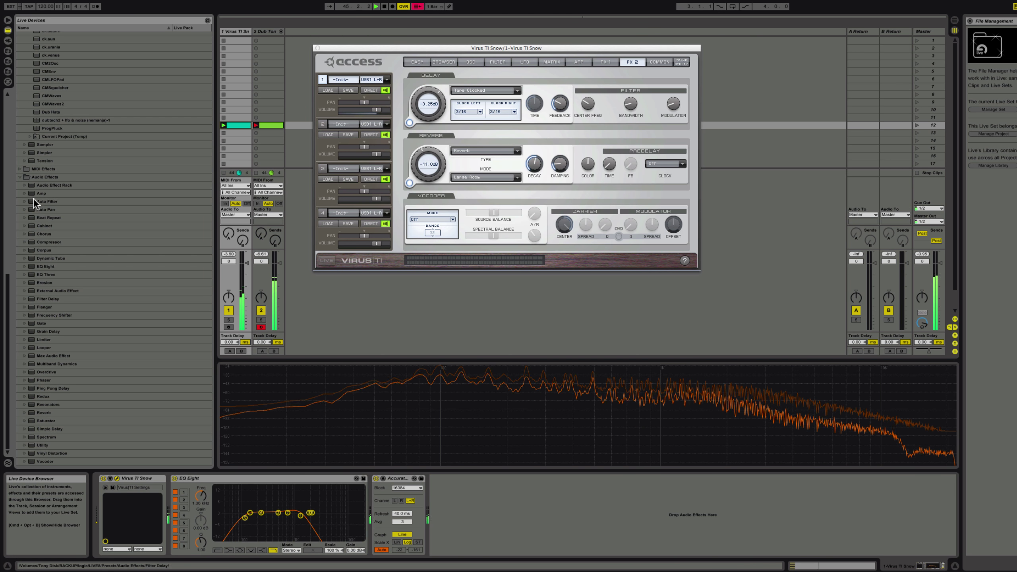
pyautogui.moveTo(32, 201); pyautogui.dragTo(178, 505)
pyautogui.click(222, 528)
pyautogui.moveTo(253, 513); pyautogui.dragTo(273, 497)
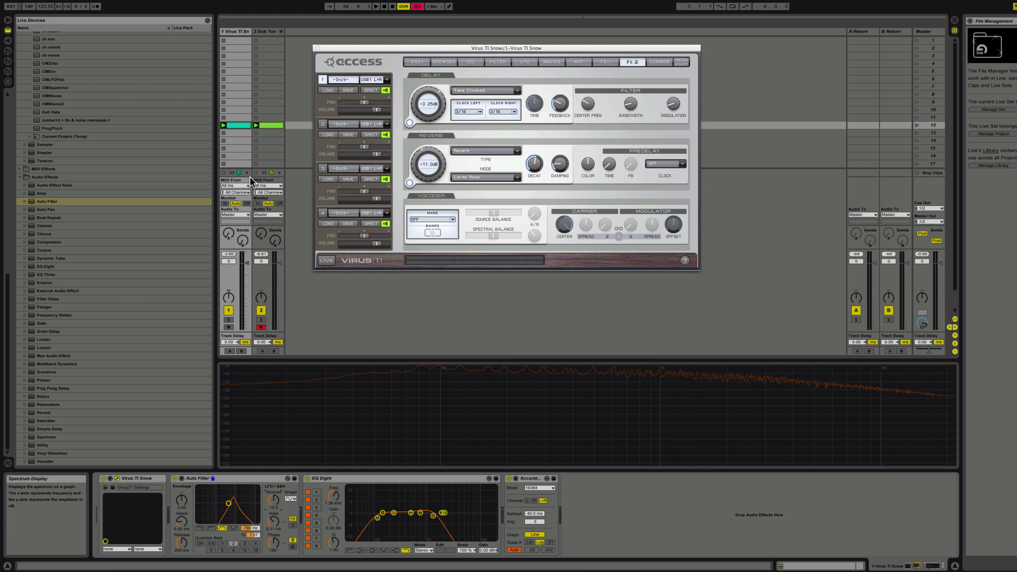
# Play both clips while tuning the Auto Filter's band-pass cutoff, and raise the chord EQ Eight's high cut to about 2.20 kHz.
pyautogui.click(256, 125)
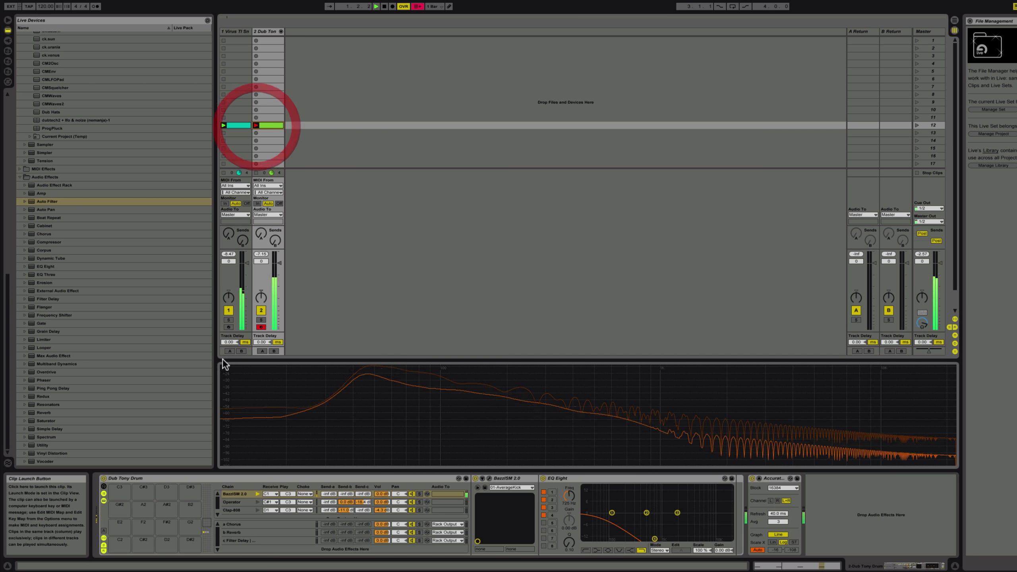
pyautogui.click(237, 31)
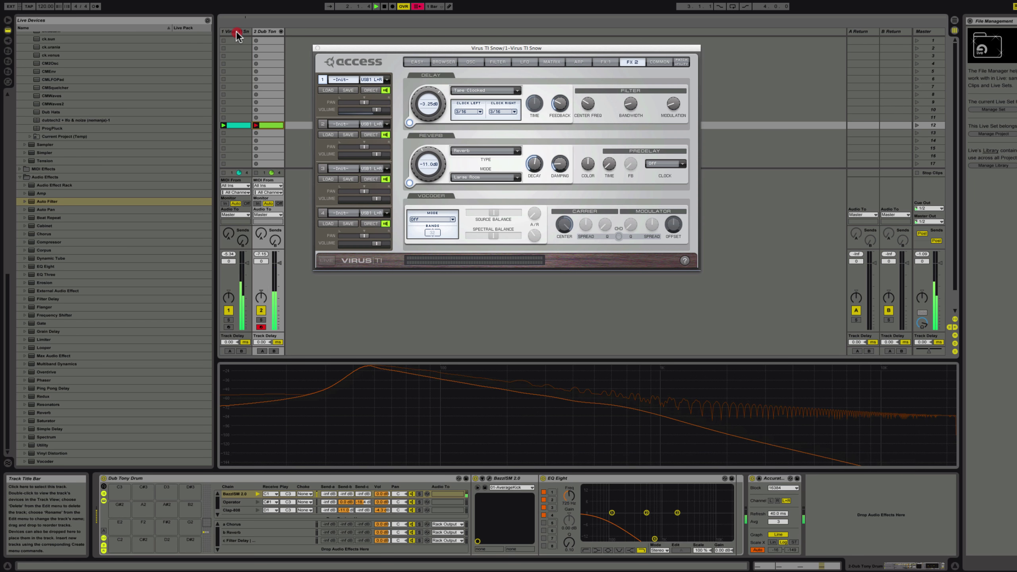
pyautogui.moveTo(229, 503); pyautogui.dragTo(251, 499)
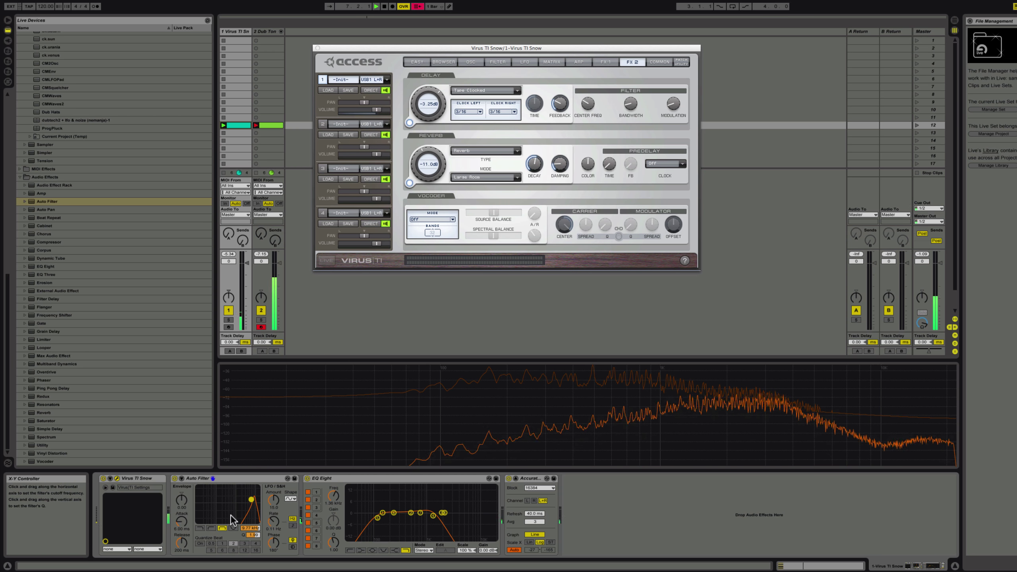
pyautogui.moveTo(233, 517); pyautogui.dragTo(221, 518)
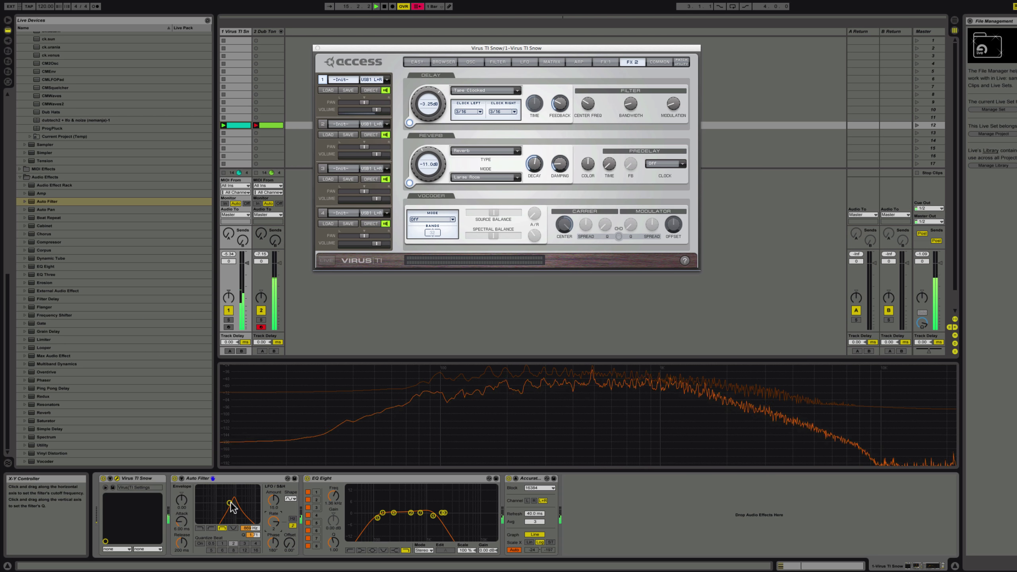
pyautogui.moveTo(434, 517); pyautogui.dragTo(441, 517)
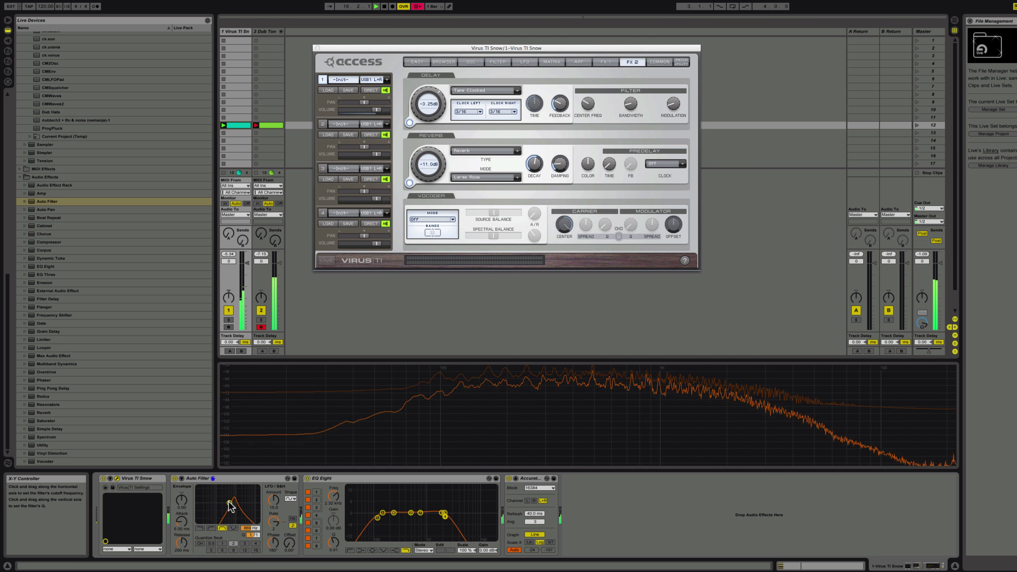
pyautogui.moveTo(230, 503); pyautogui.dragTo(235, 502)
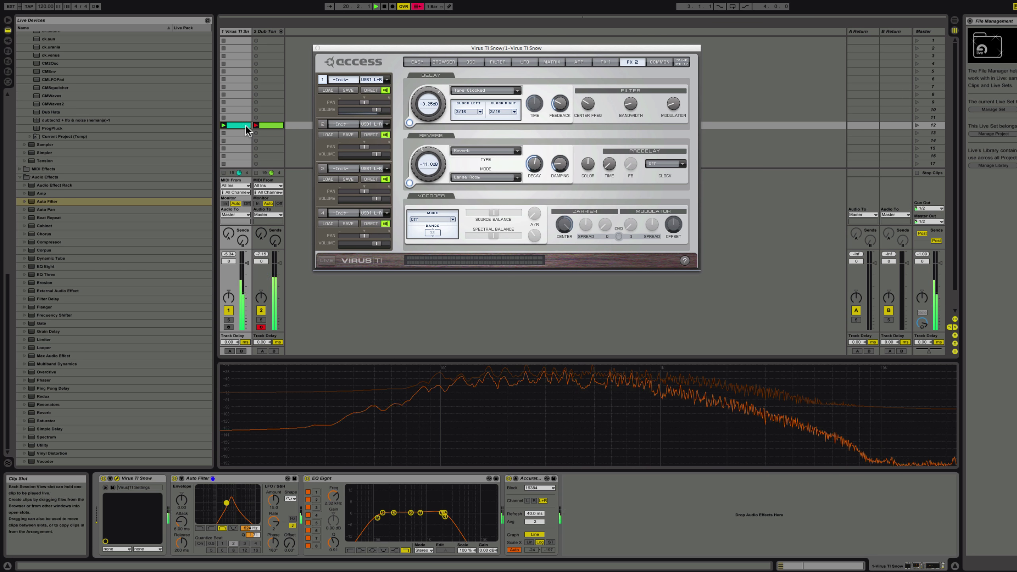
# Duplicate the E1, G1 and B1 chord at 1.1.4, 1.3 and 1.3.4 in its clip, lengthening the last copy to the end of the bar.
pyautogui.hotkey('shift', 'Tab')
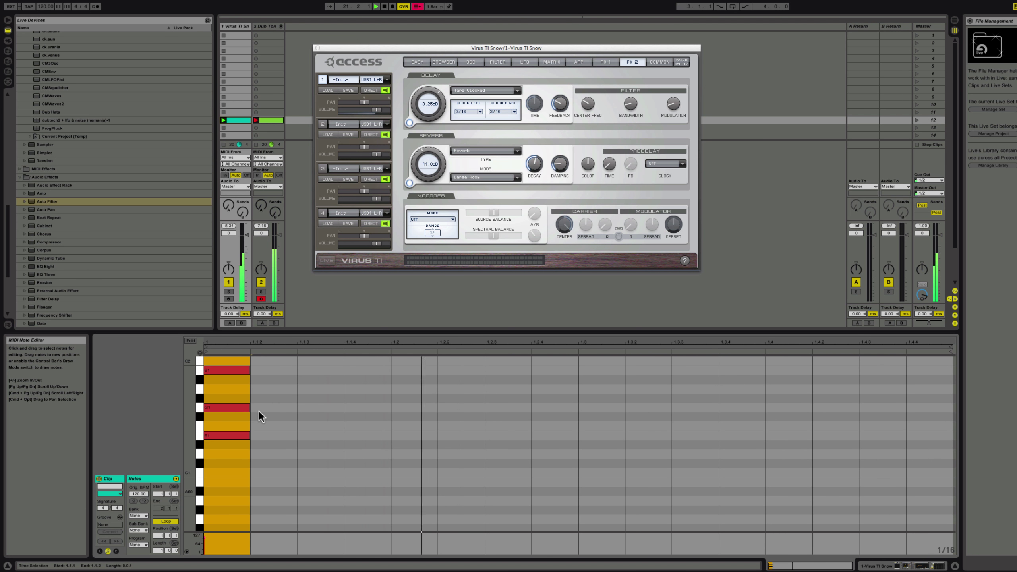
pyautogui.click(226, 369)
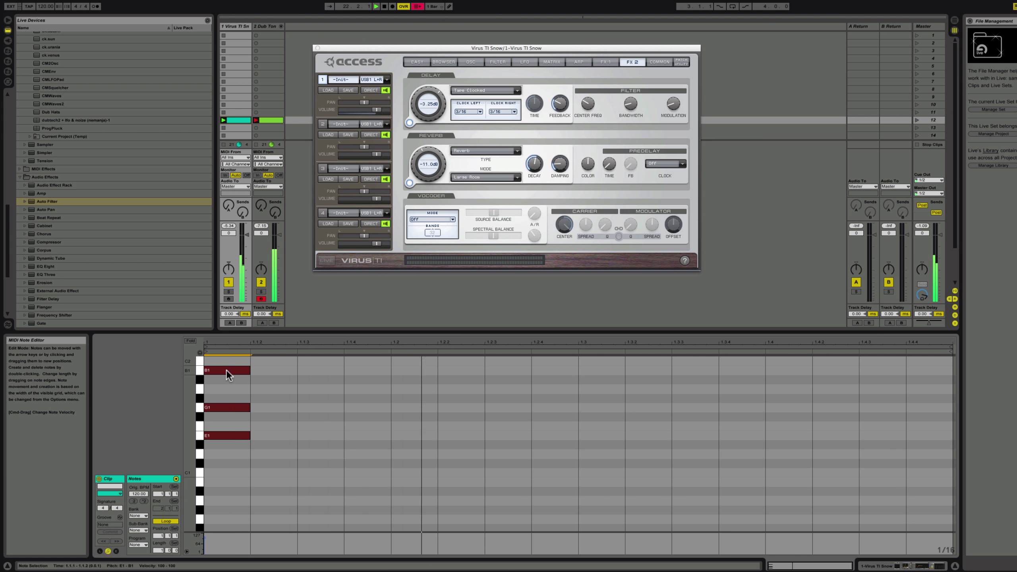
pyautogui.moveTo(225, 371); pyautogui.dragTo(746, 517)
pyautogui.press('Up')
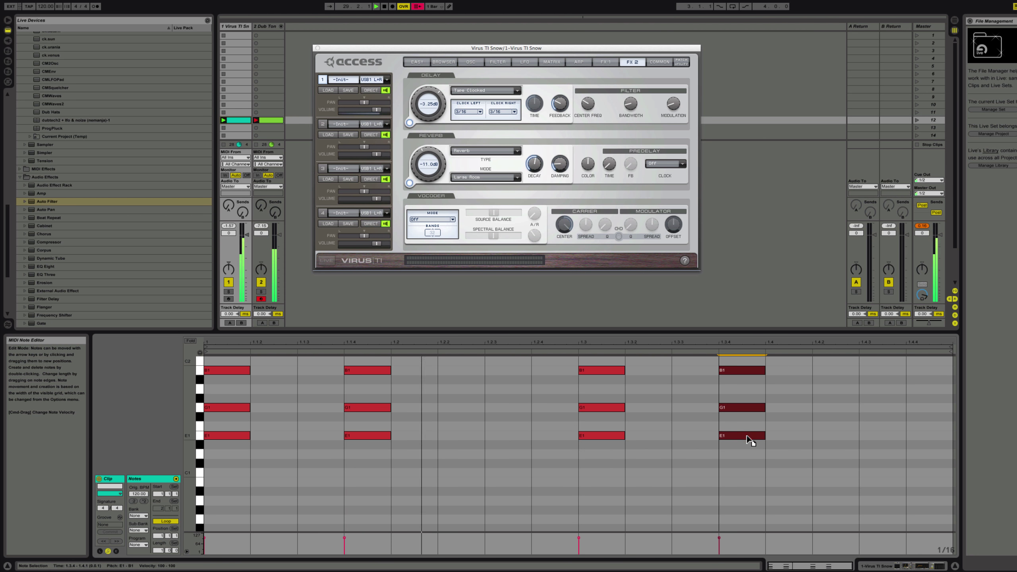
pyautogui.moveTo(766, 436); pyautogui.dragTo(954, 438)
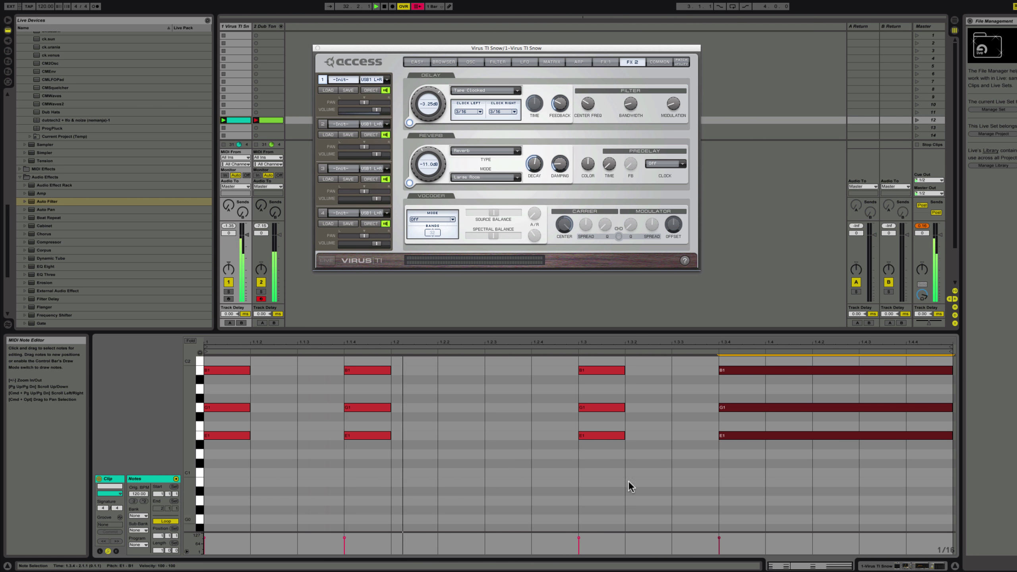
# Extend the Virus TI Snow chord clip's loop length to two bars.
pyautogui.click(420, 63)
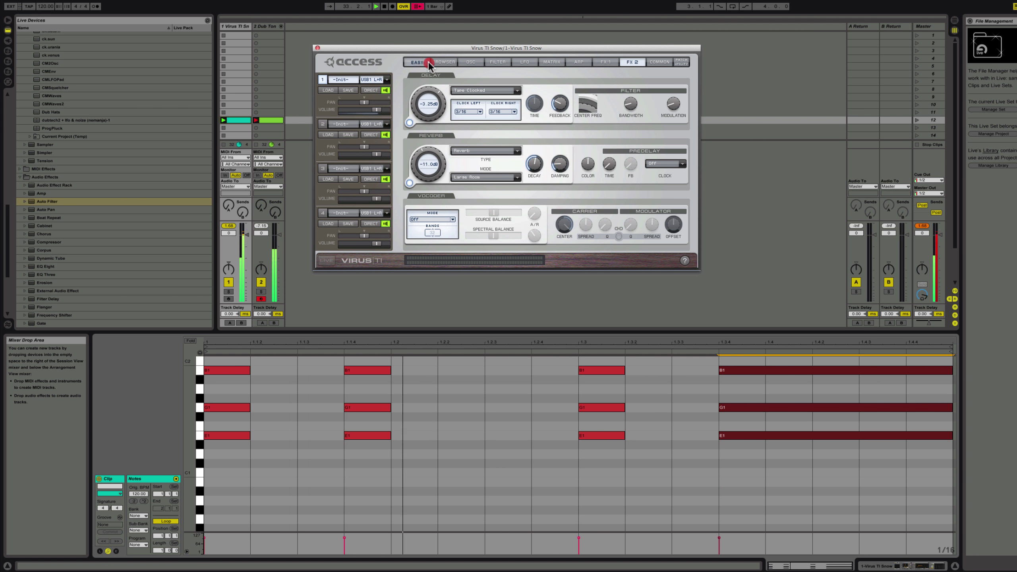
pyautogui.click(661, 62)
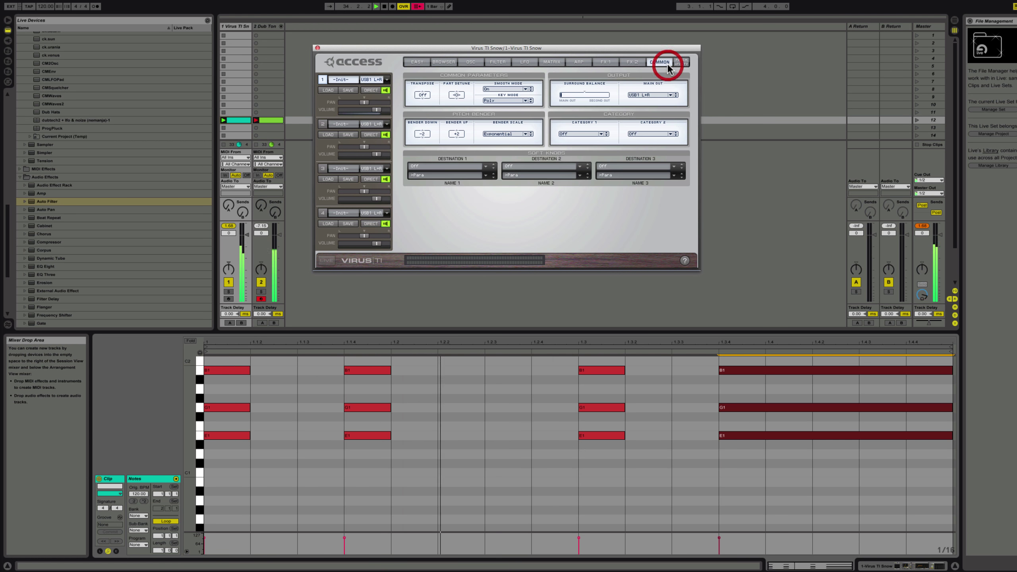
pyautogui.click(623, 63)
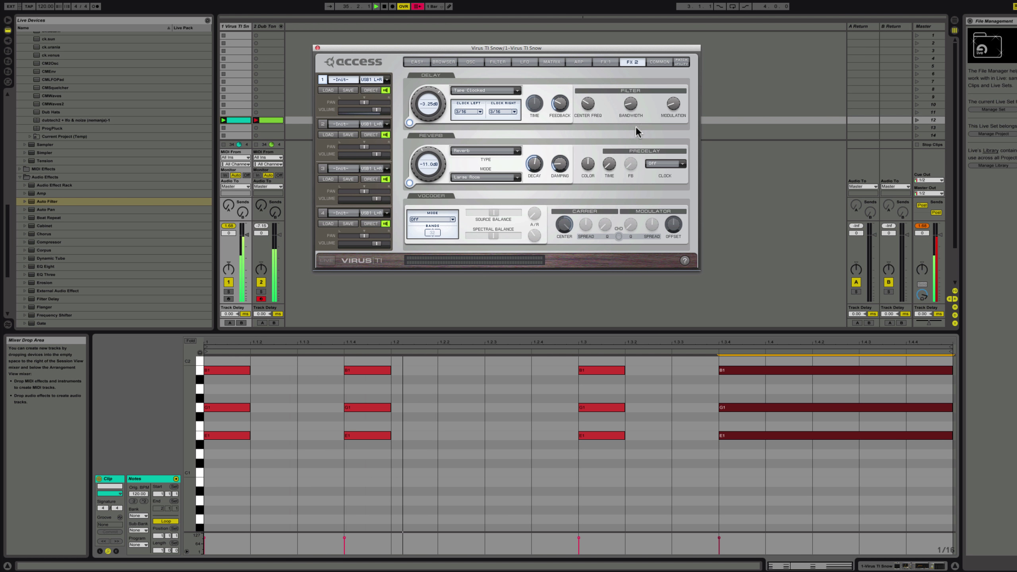
pyautogui.moveTo(168, 551); pyautogui.dragTo(159, 545)
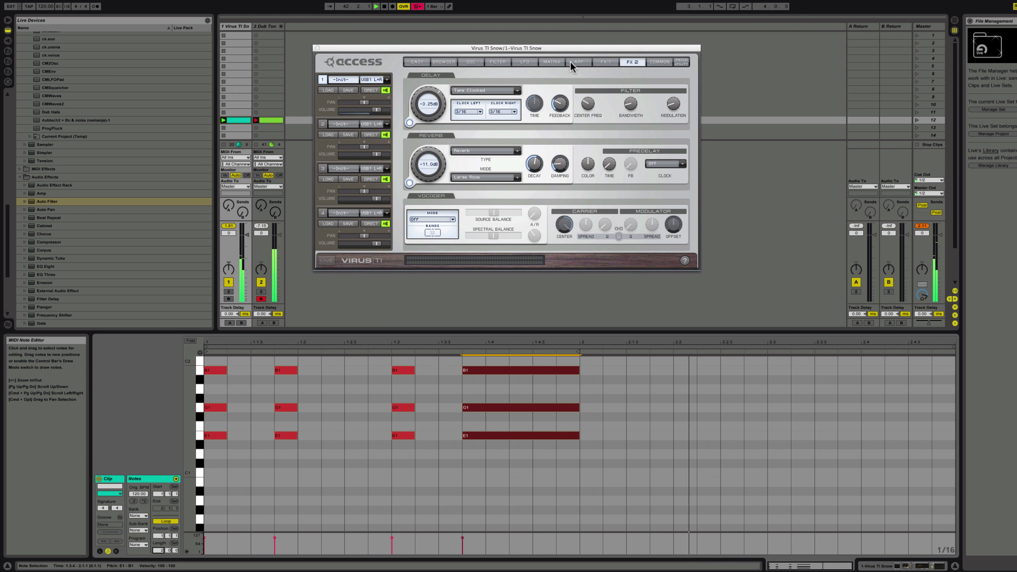
# On the Virus TI's filter page, raise the amplifier envelope's attack and release and adjust the filter envelope's decay and sustain.
pyautogui.click(476, 64)
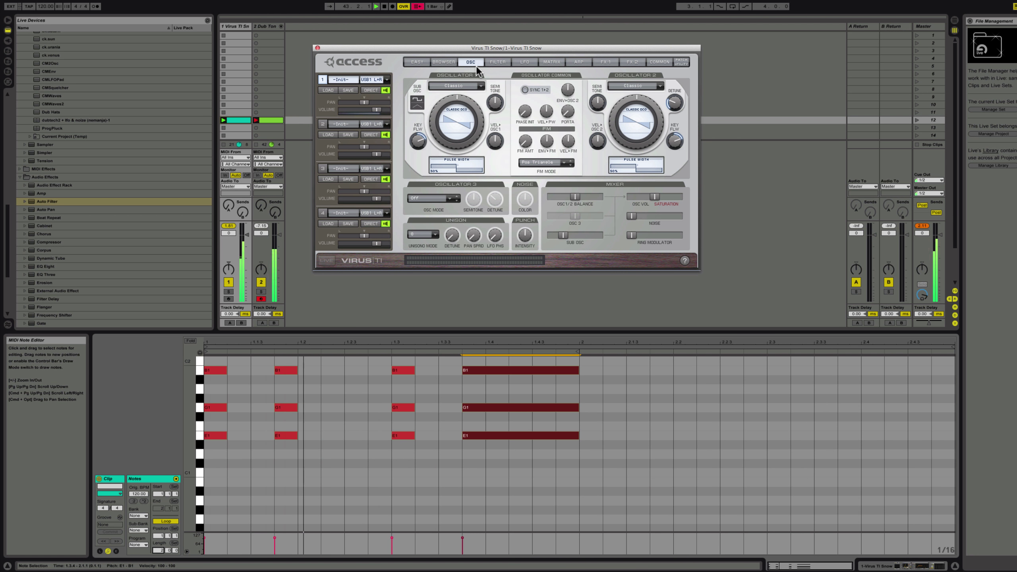
pyautogui.click(506, 61)
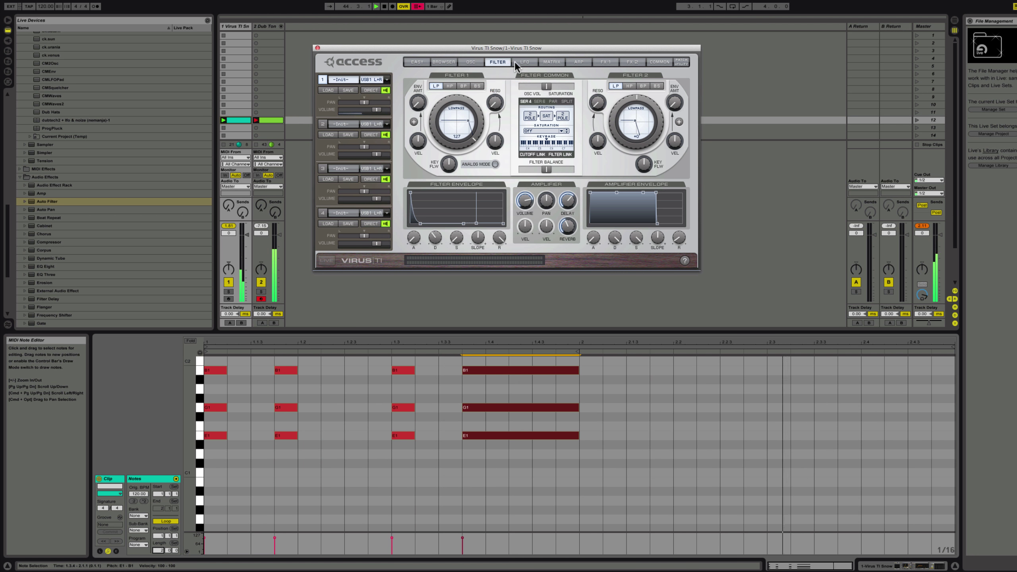
pyautogui.click(658, 225)
pyautogui.moveTo(661, 227); pyautogui.dragTo(665, 224)
pyautogui.moveTo(594, 246); pyautogui.dragTo(591, 217)
pyautogui.moveTo(454, 225)
pyautogui.mouseDown()
pyautogui.moveTo(453, 192)
pyautogui.moveTo(438, 229)
pyautogui.mouseUp()
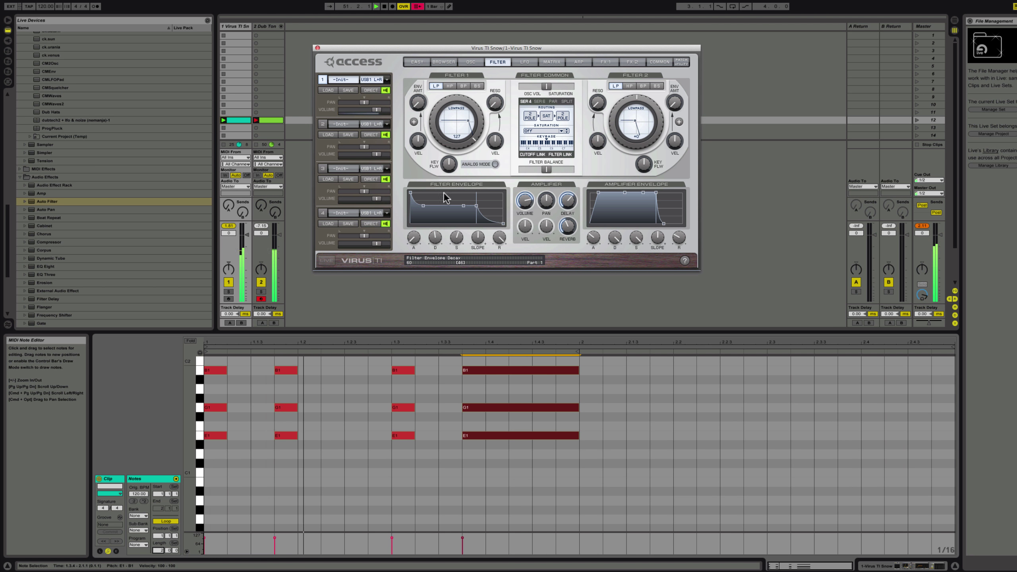
# Raise the Virus TI's Filter 1 envelope amount and sweep its low-pass cutoff down and back up to a middle setting.
pyautogui.moveTo(428, 109); pyautogui.dragTo(419, 63)
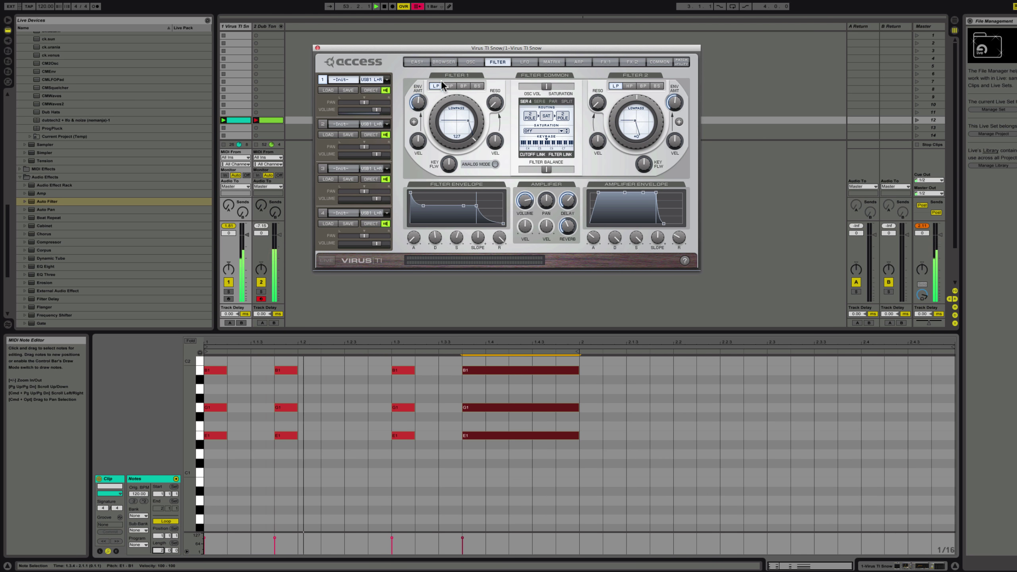
pyautogui.moveTo(438, 113); pyautogui.dragTo(436, 170)
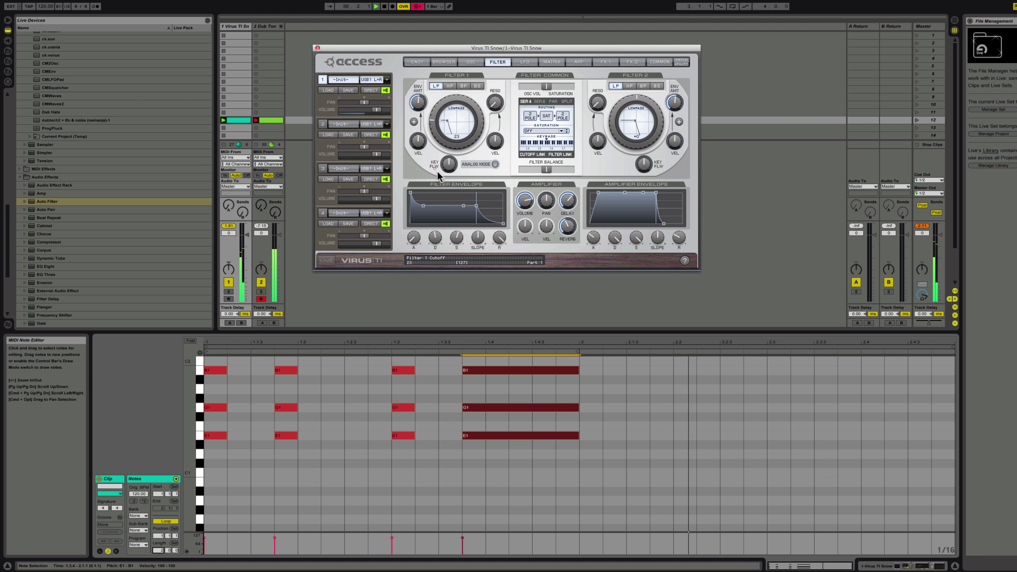
pyautogui.click(680, 237)
pyautogui.moveTo(431, 131); pyautogui.dragTo(434, 100)
# Readjust the amplifier envelope's attack, set its release to 20, and raise the Filter 1 cutoff slightly.
pyautogui.click(593, 238)
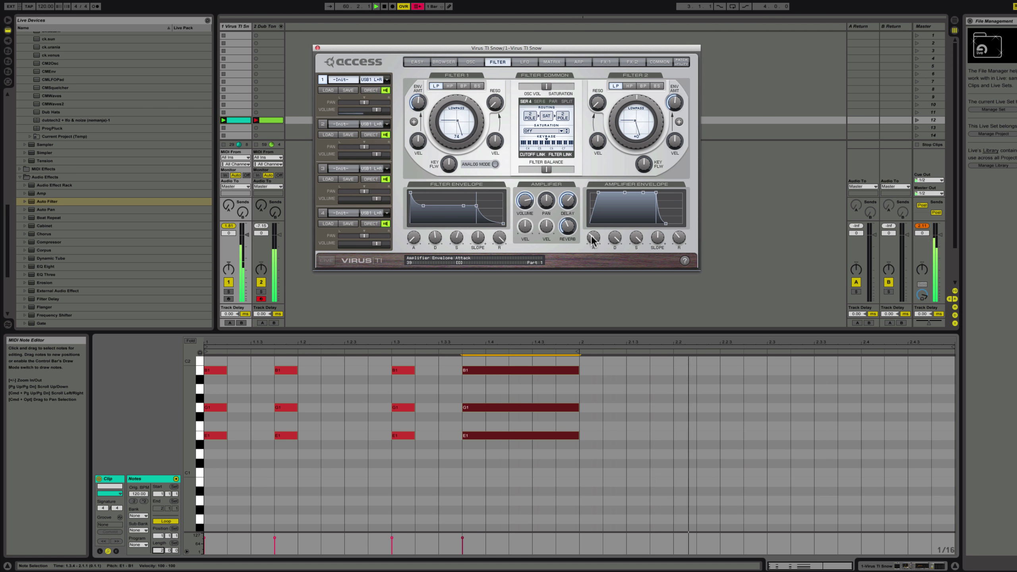
pyautogui.moveTo(593, 238); pyautogui.dragTo(593, 228)
pyautogui.moveTo(678, 237); pyautogui.dragTo(678, 255)
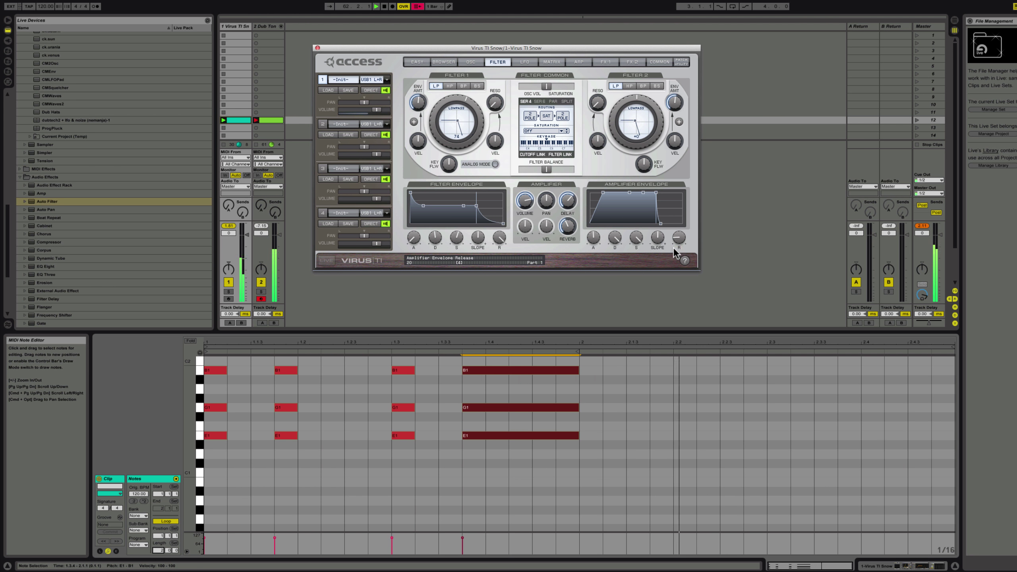
pyautogui.moveTo(434, 132); pyautogui.dragTo(435, 128)
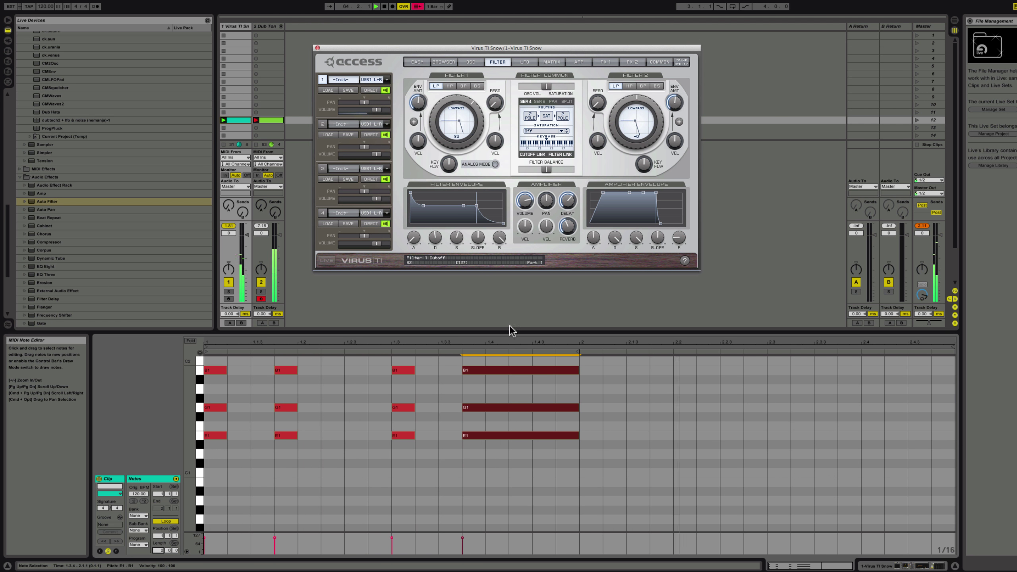
# Copy the chords at 1.1.4 and 1.3 into the second bar of the clip, placing them at 2.1.3 and 2.2.4.
pyautogui.moveTo(405, 472); pyautogui.dragTo(630, 375)
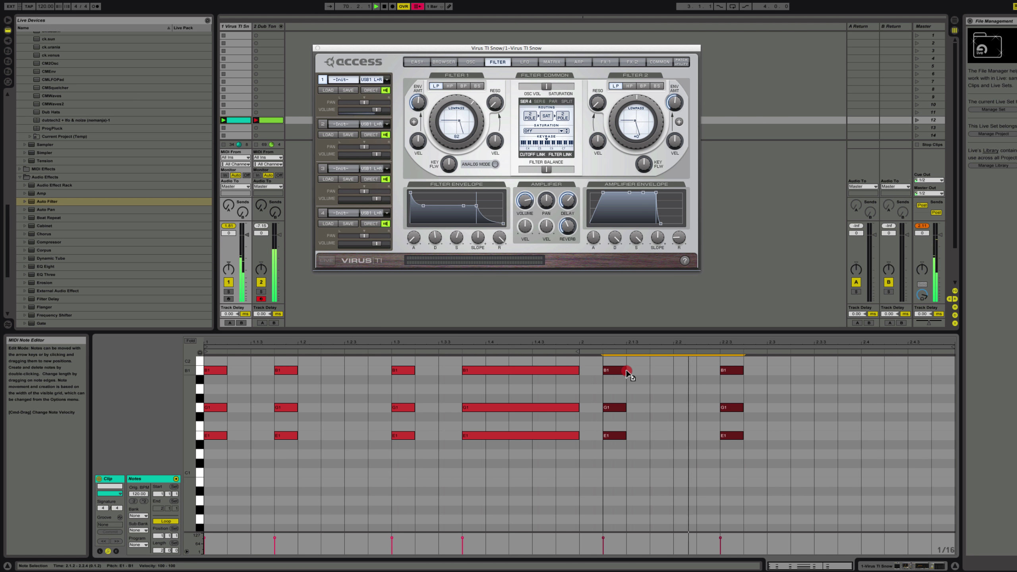
pyautogui.moveTo(629, 375); pyautogui.dragTo(639, 375)
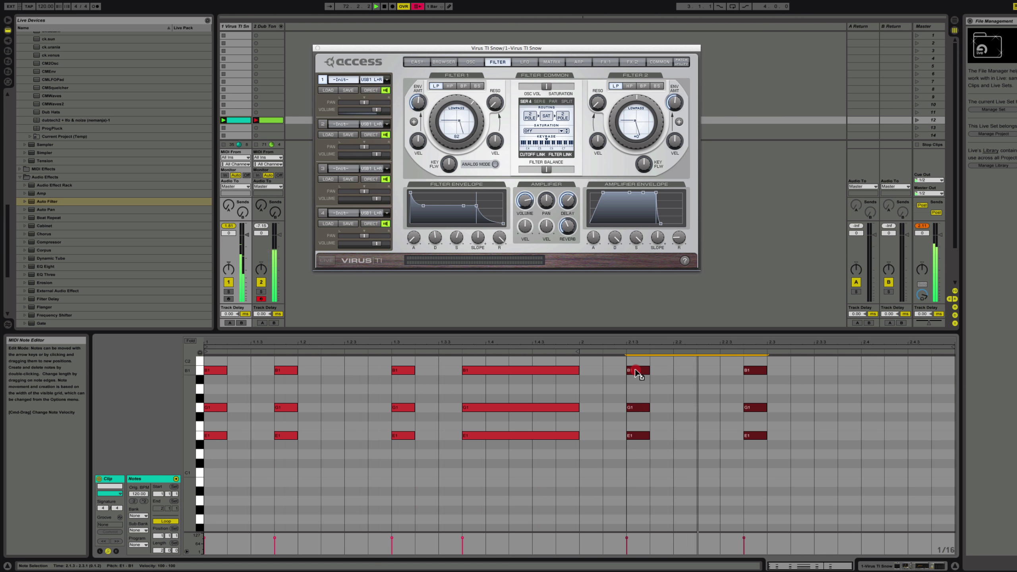
pyautogui.moveTo(639, 375); pyautogui.dragTo(640, 375)
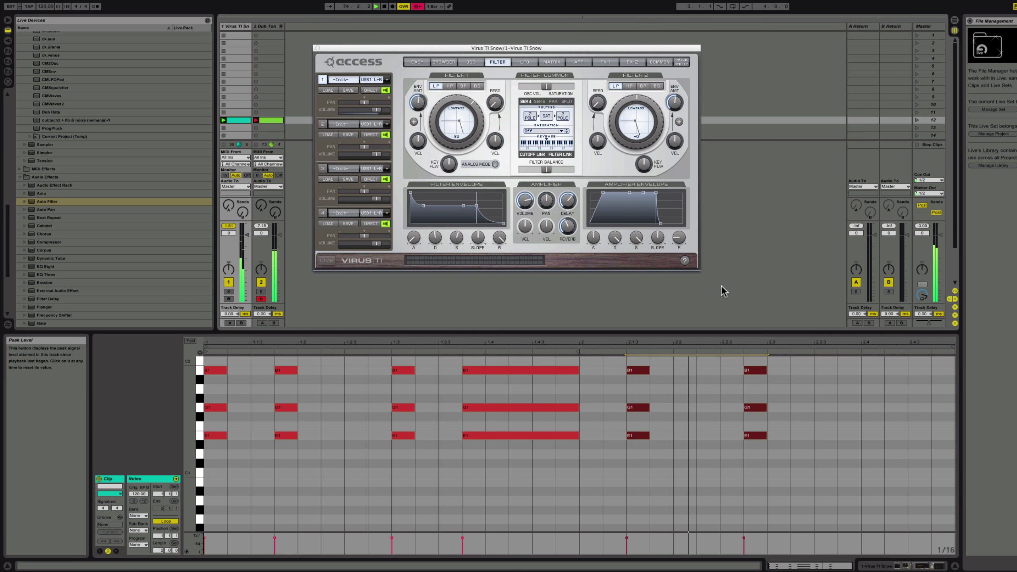
# Adjust the amplifier envelope's attack and set Filter 2's cutoff offset to +17, trying band-pass mode before returning to low-pass.
pyautogui.moveTo(596, 244); pyautogui.dragTo(596, 253)
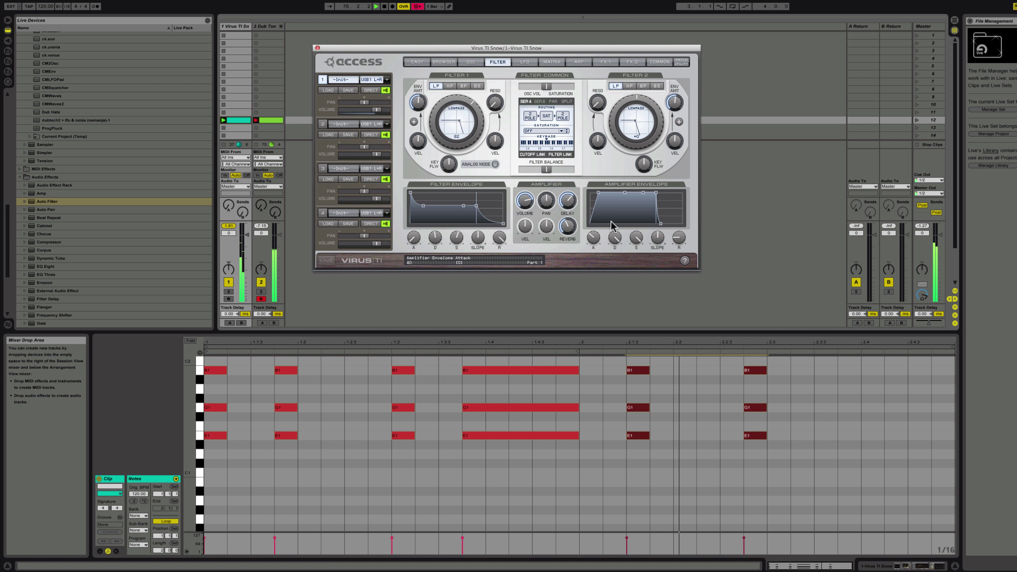
pyautogui.click(644, 87)
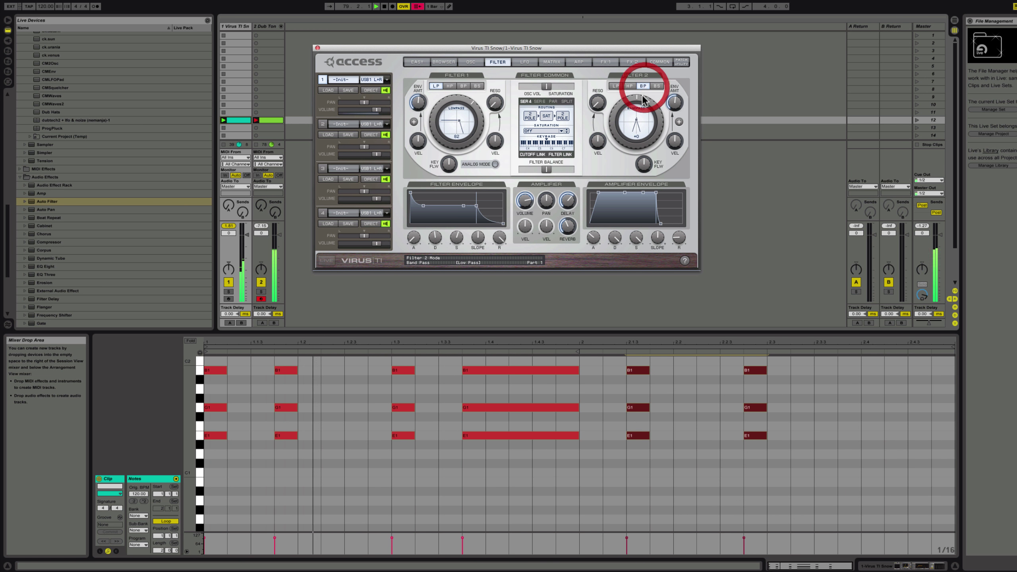
pyautogui.moveTo(636, 124); pyautogui.dragTo(639, 121)
pyautogui.click(618, 87)
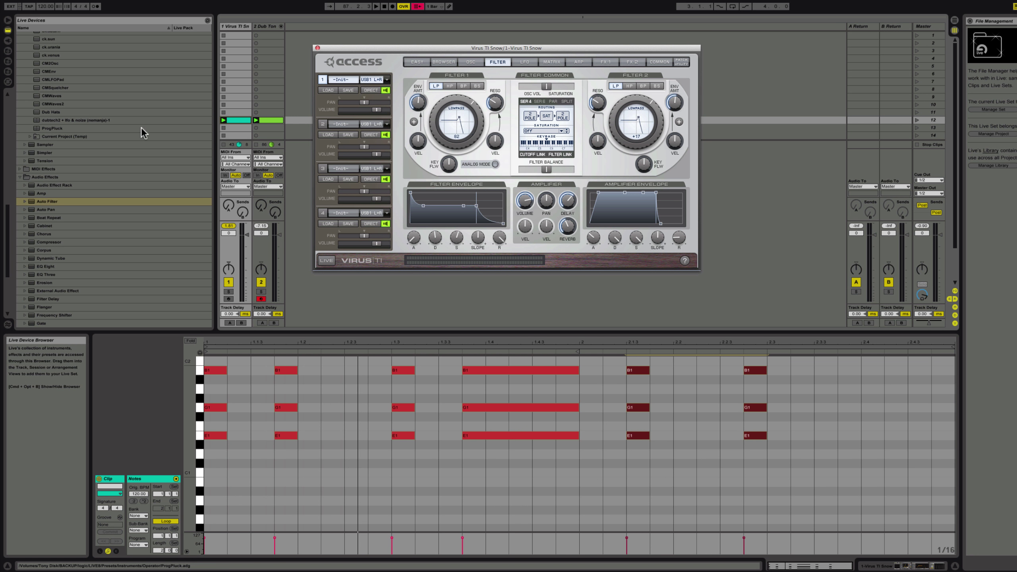
# Add off-beat Operator hits at 1.1.3, 1.2.3, 1.3.3 and 1.4.3 in the drum track's clip.
pyautogui.scroll(5, 146, 125)
pyautogui.click(266, 26)
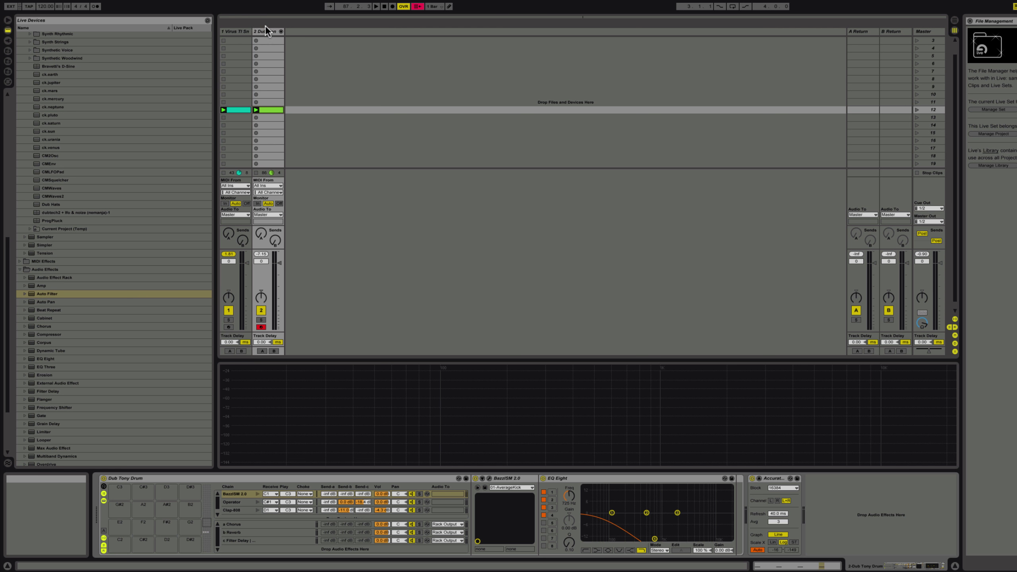
pyautogui.click(266, 29)
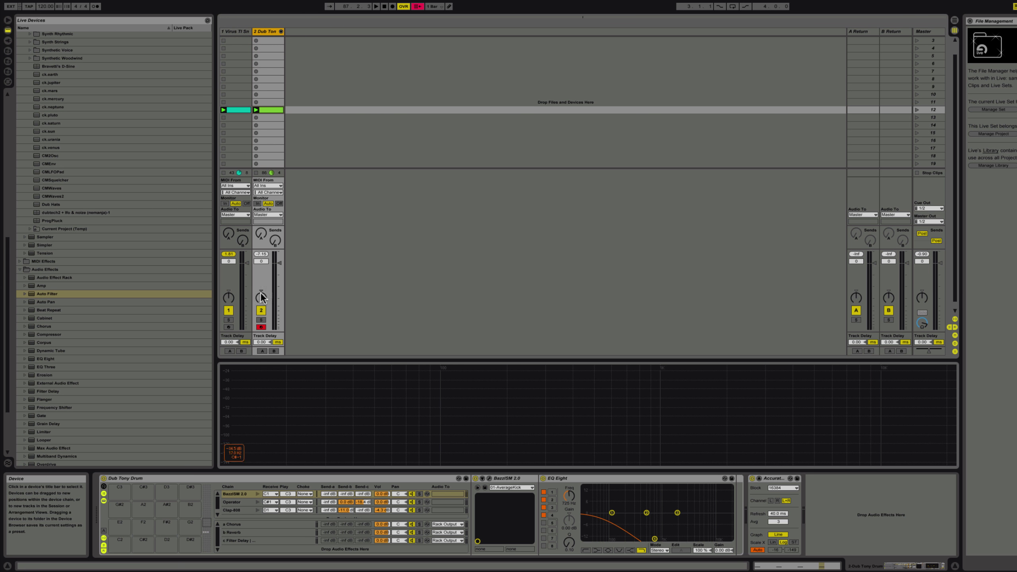
pyautogui.doubleClick(264, 114)
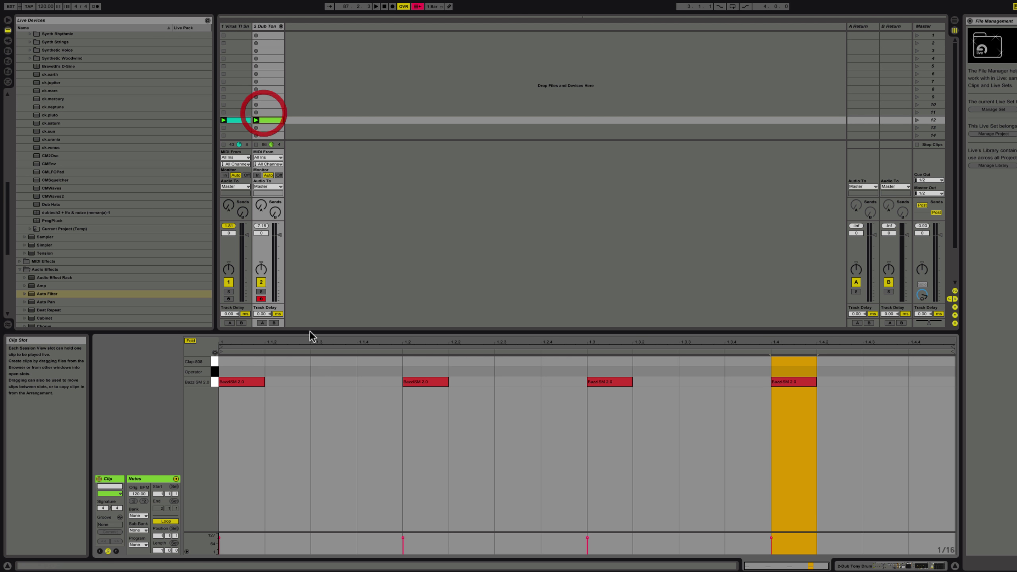
pyautogui.click(342, 362)
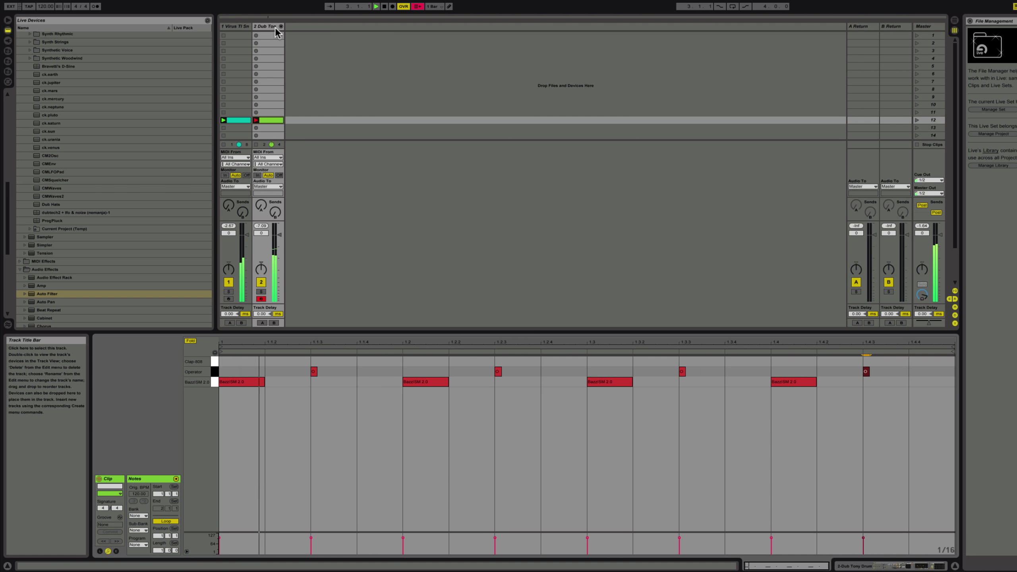
# Show the drum rack's devices, solo its Operator chain and deactivate the Virus TI Snow track.
pyautogui.click(276, 28)
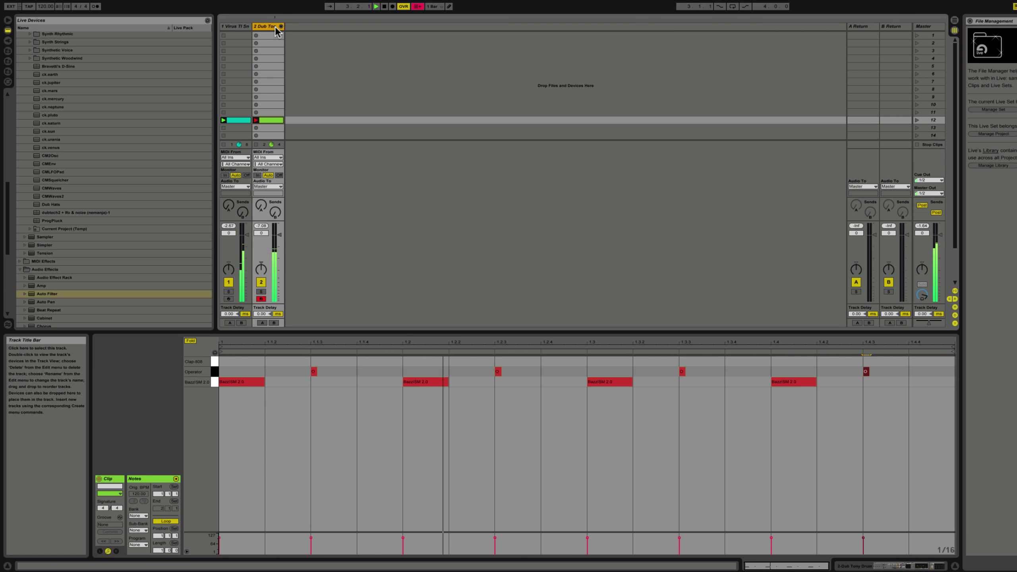
pyautogui.click(920, 566)
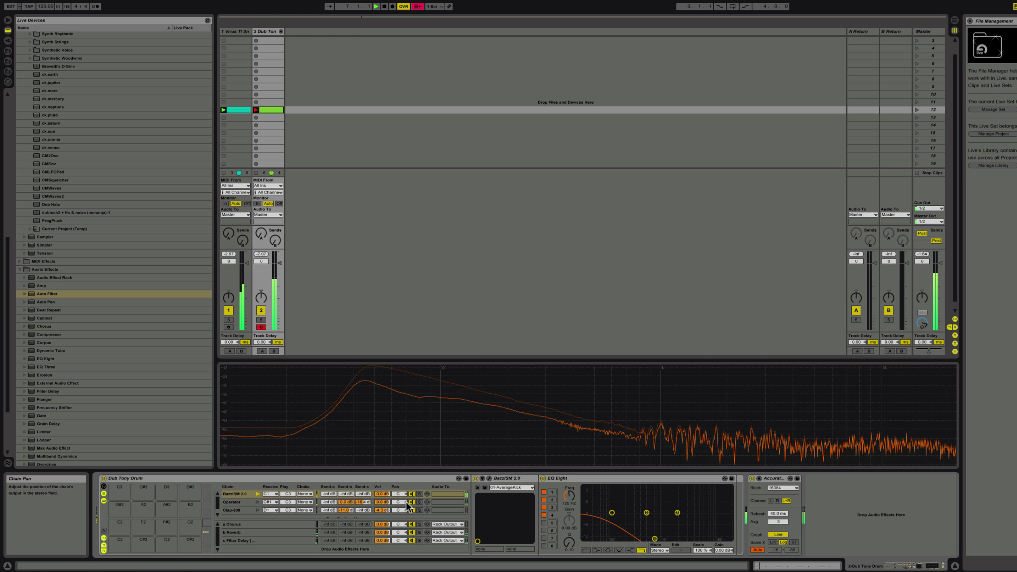
pyautogui.click(419, 502)
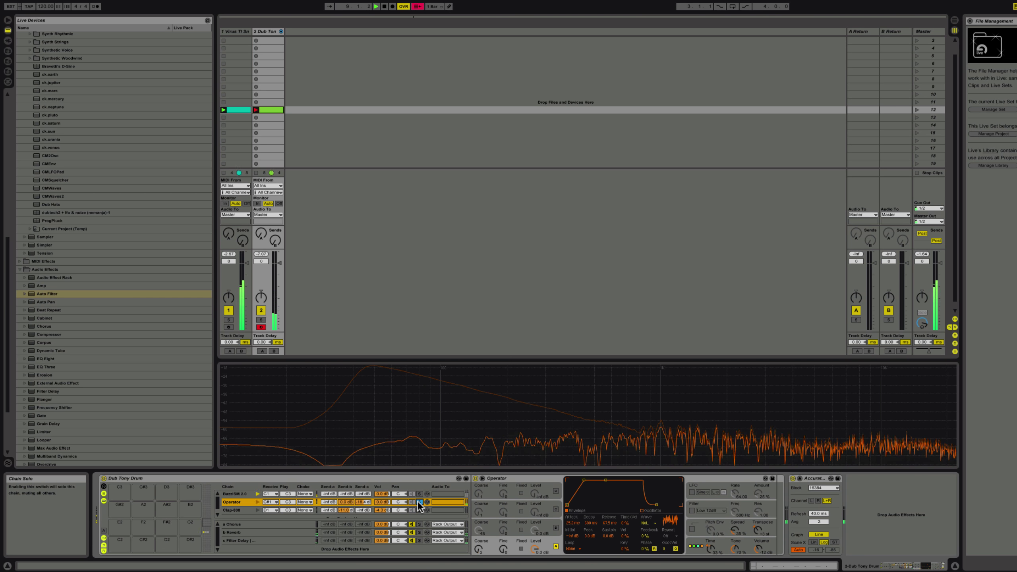
pyautogui.click(229, 311)
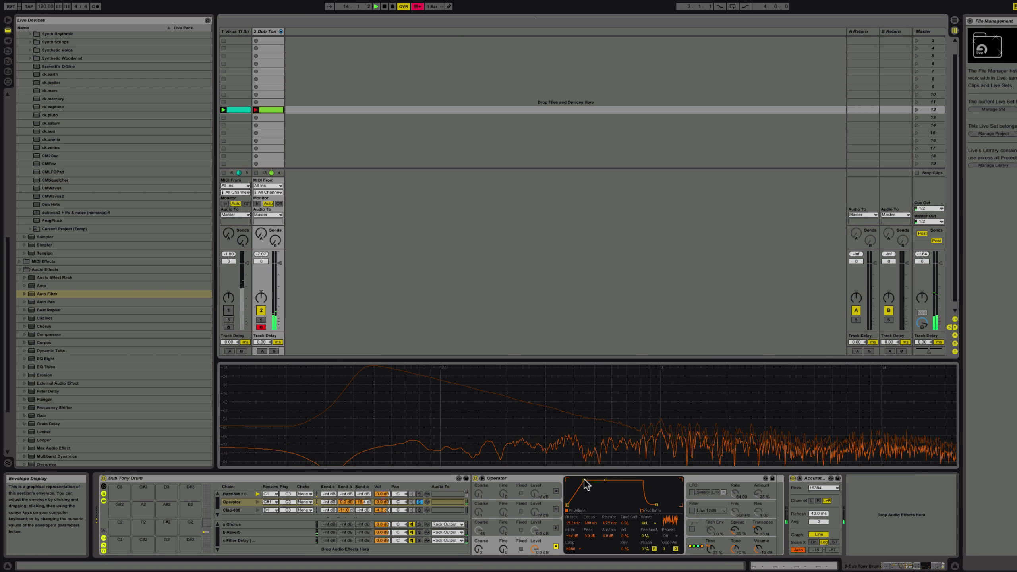
# Fine-tune the attack time of the soloed Operator's amplitude envelope.
pyautogui.moveTo(583, 480); pyautogui.dragTo(585, 480)
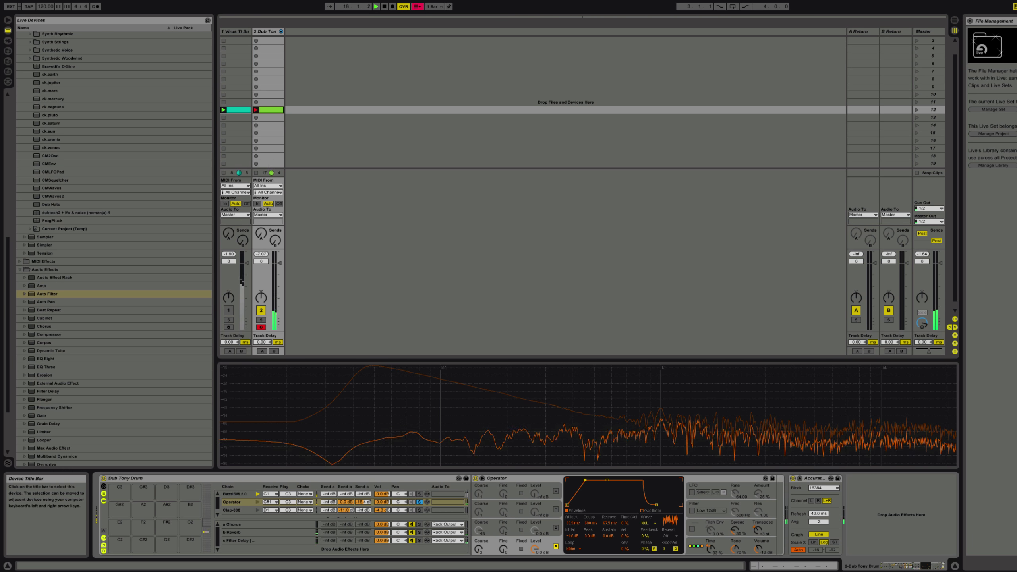
pyautogui.moveTo(585, 480); pyautogui.dragTo(584, 480)
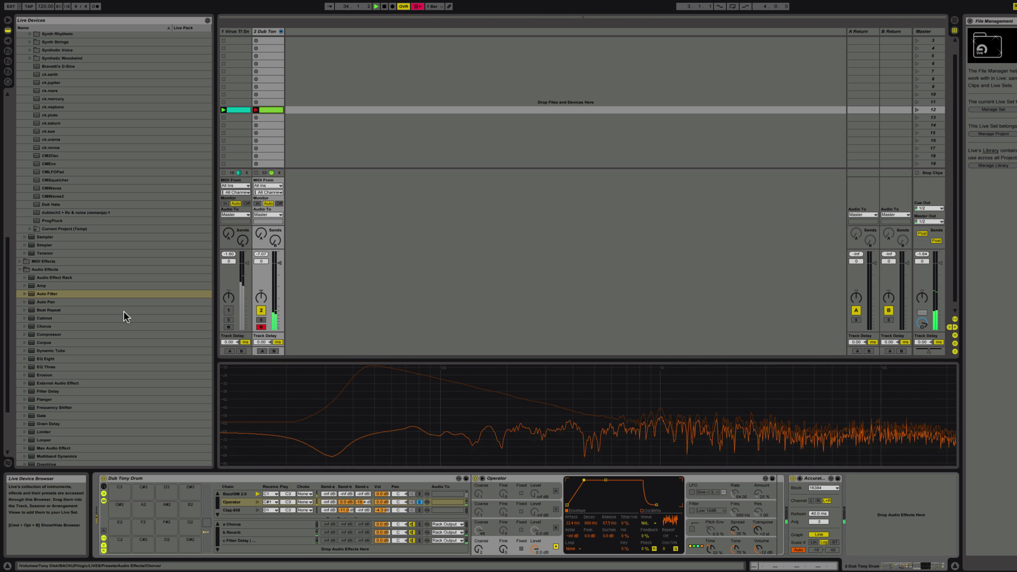
# Insert an EQ Eight after Operator, make band 4 a high cut and move its frequency near the upper end of the spectrum.
pyautogui.click(34, 359)
pyautogui.moveTo(33, 359); pyautogui.dragTo(783, 506)
pyautogui.click(934, 513)
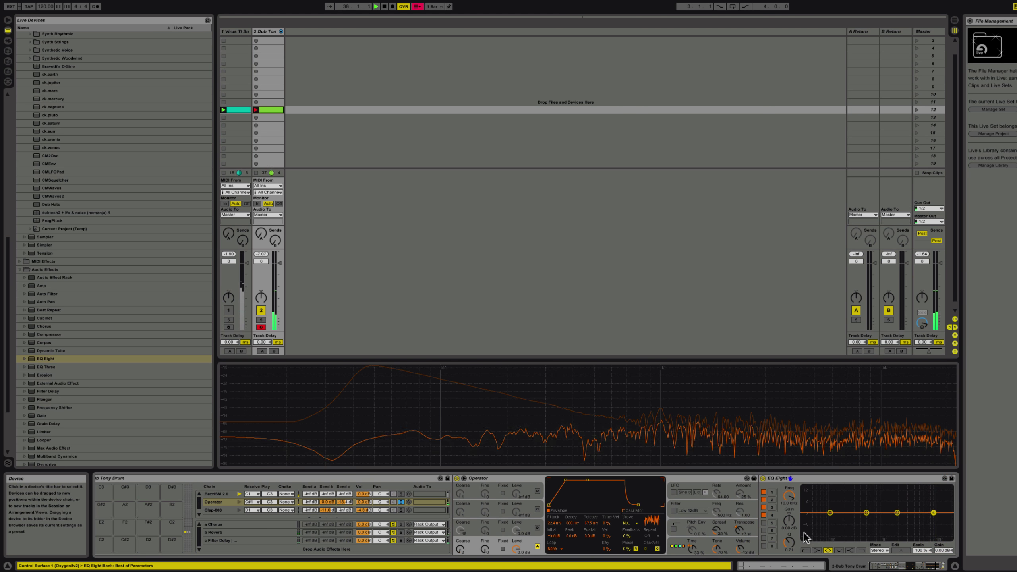
pyautogui.click(861, 550)
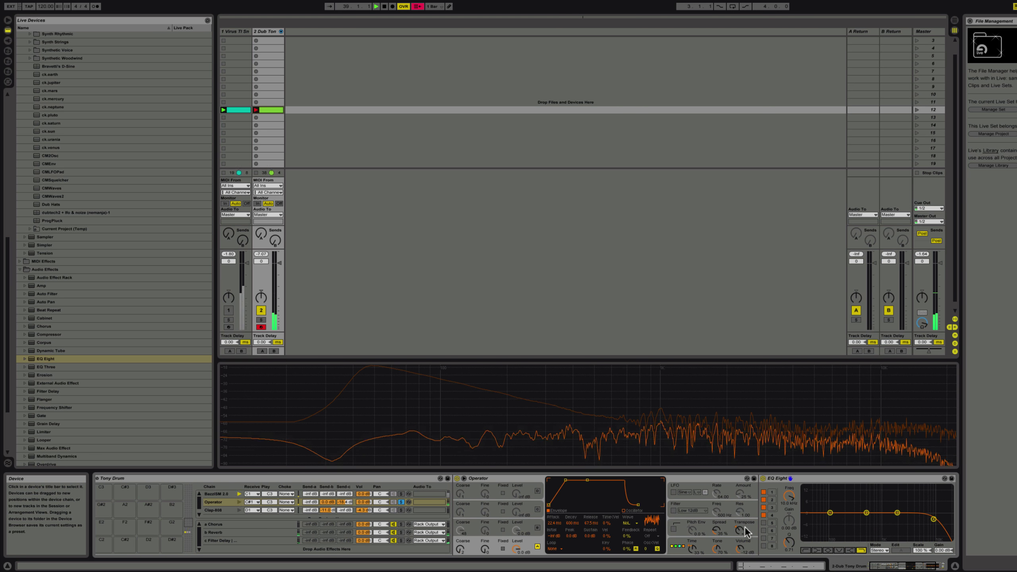
pyautogui.moveTo(789, 496)
pyautogui.mouseDown()
pyautogui.moveTo(789, 520)
pyautogui.moveTo(789, 505)
pyautogui.mouseUp()
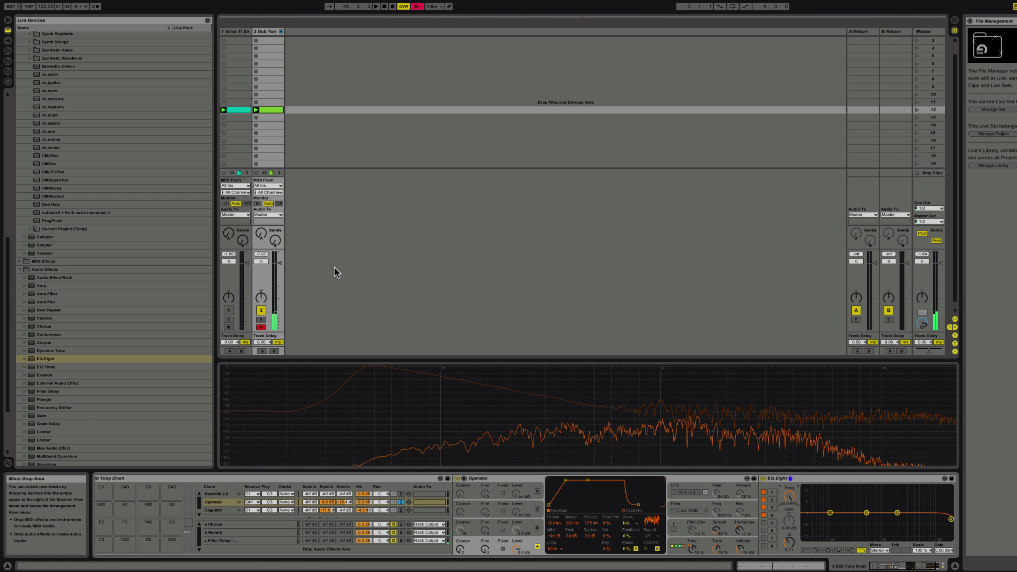
# Unsolo the Operator chain, reactivate the Virus TI Snow track and examine the playing mix on the master track's spectrum analyzer.
pyautogui.click(401, 501)
pyautogui.press('space')
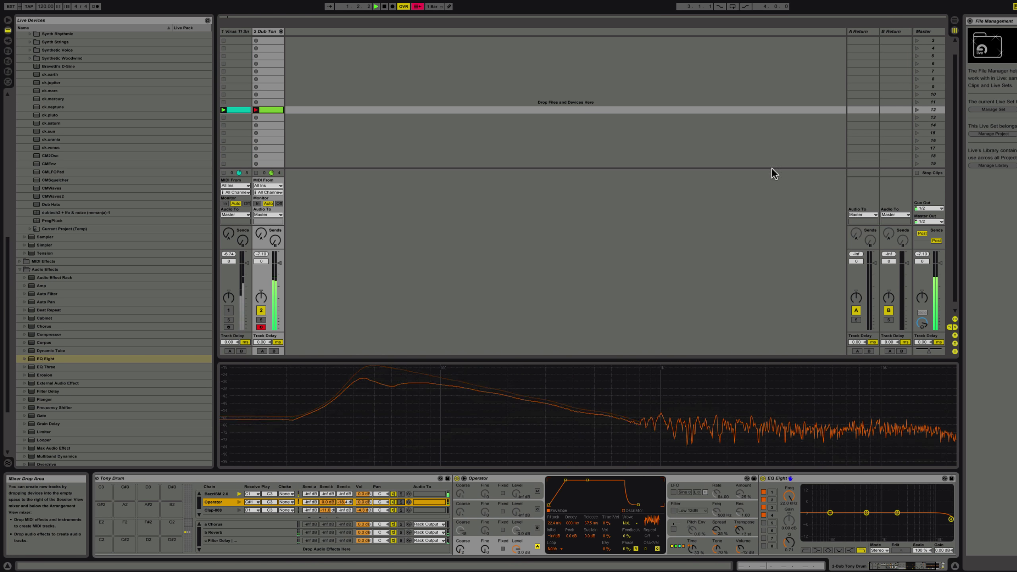
pyautogui.click(229, 311)
pyautogui.click(932, 32)
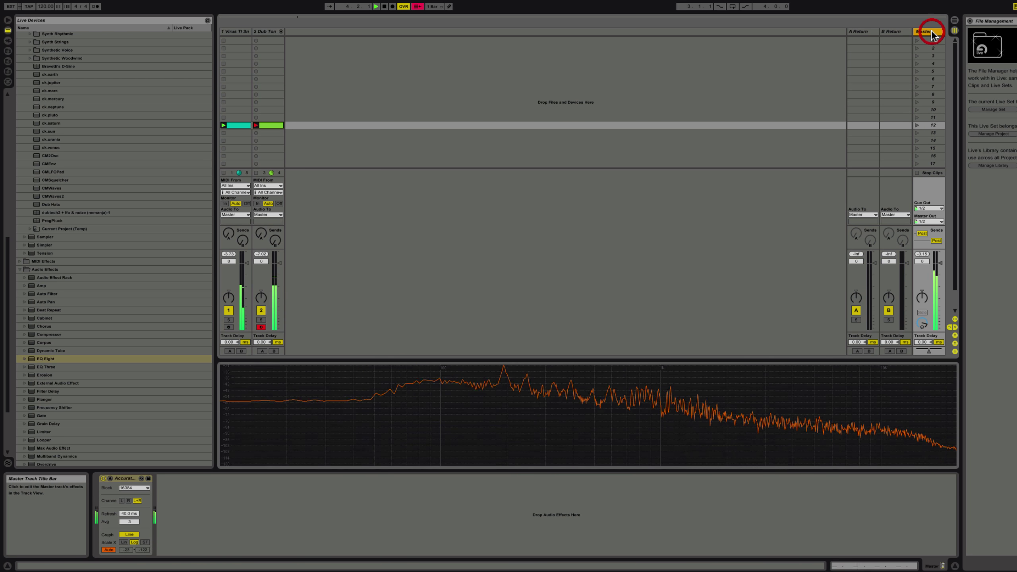
pyautogui.moveTo(558, 408)
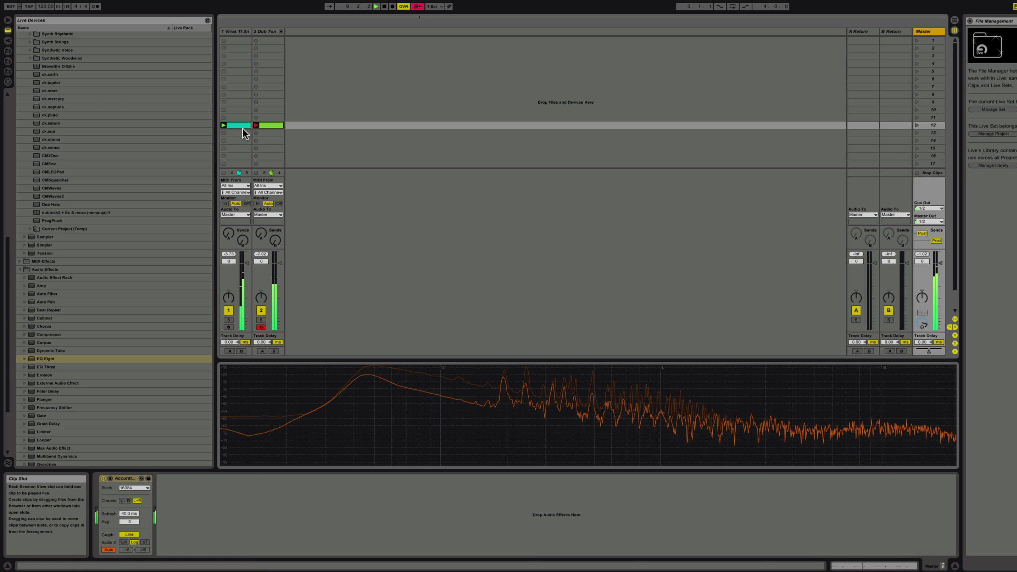
# Fine-tune the Auto Filter's cutoff and resonance on the Virus TI Snow track, and adjust the Virus filter envelope's decay and attack.
pyautogui.click(237, 31)
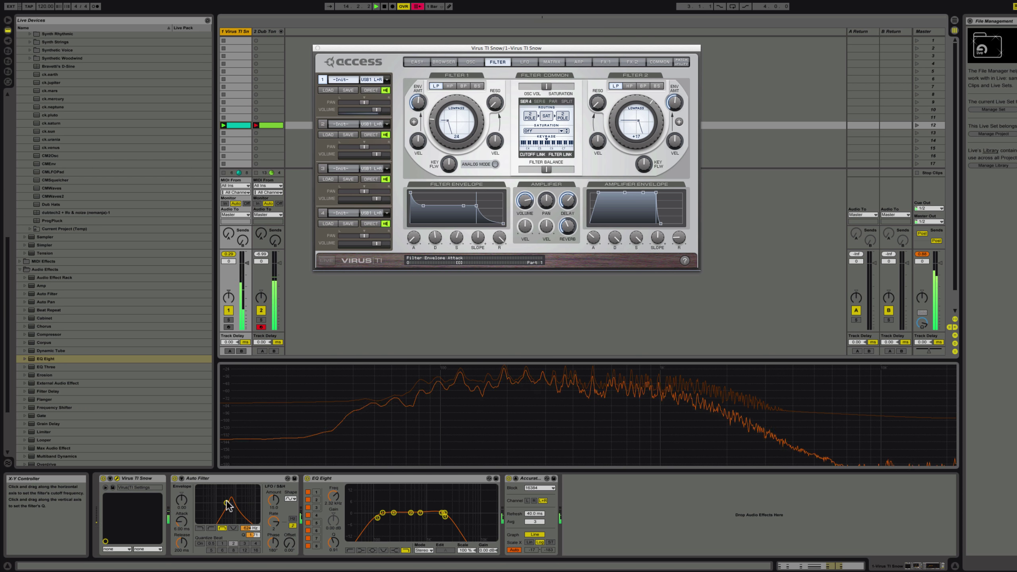
pyautogui.moveTo(229, 506); pyautogui.dragTo(230, 503)
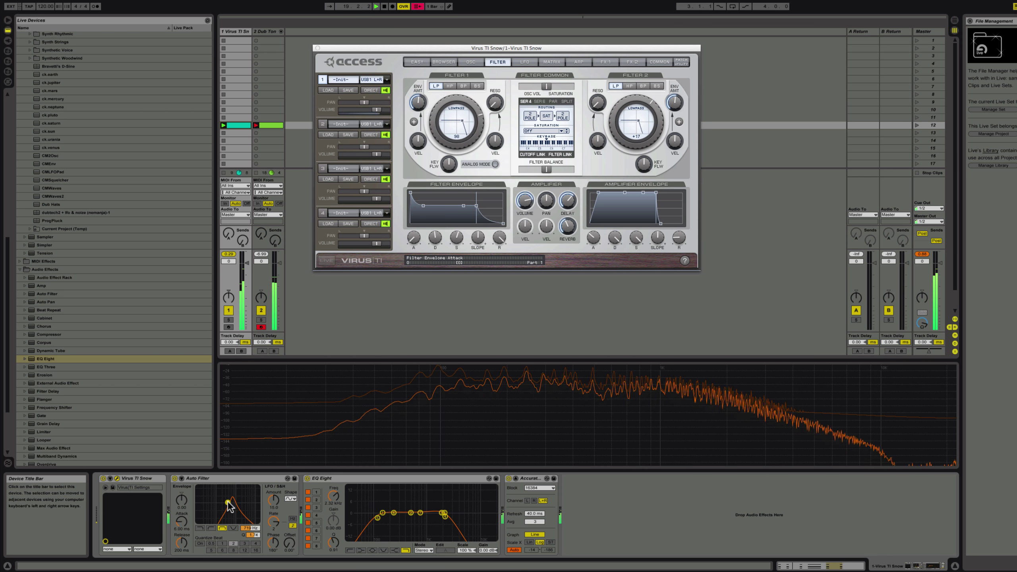
pyautogui.click(435, 240)
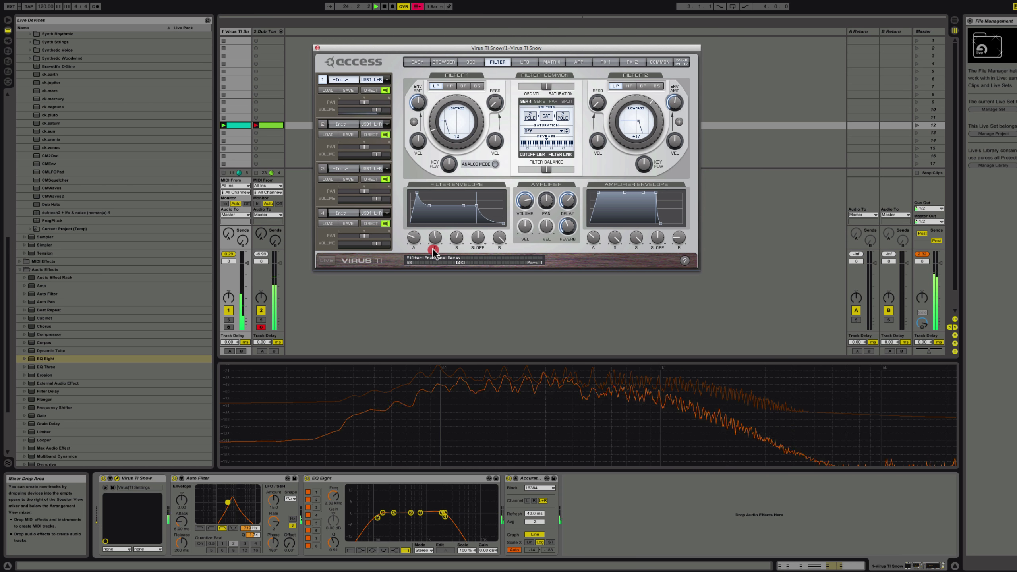
pyautogui.click(416, 242)
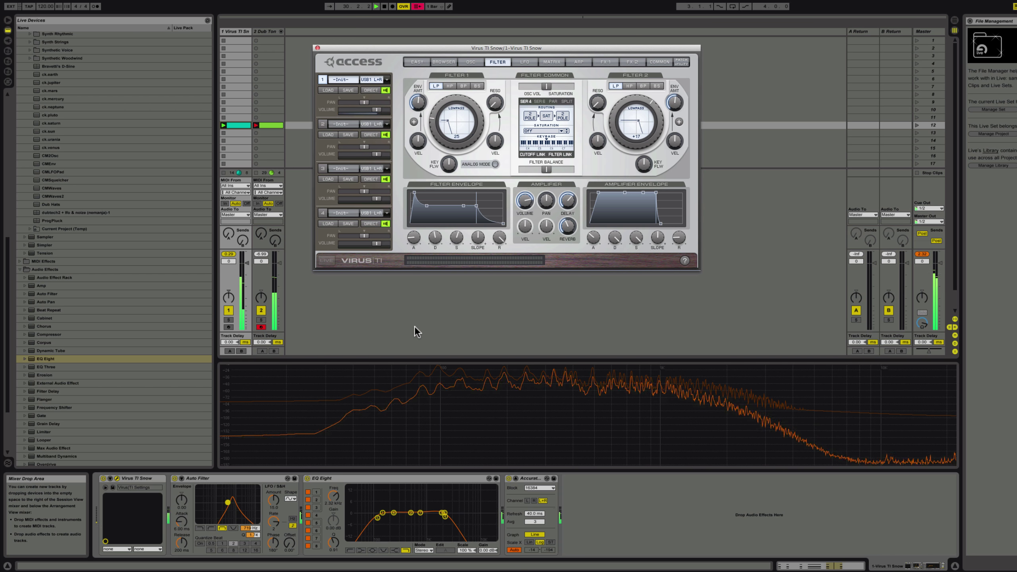
pyautogui.press('space')
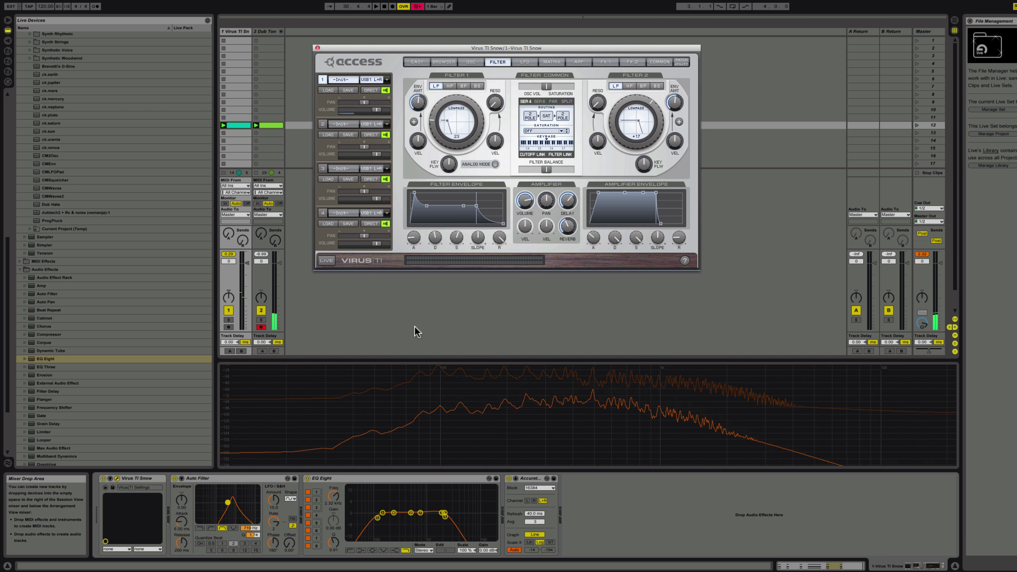